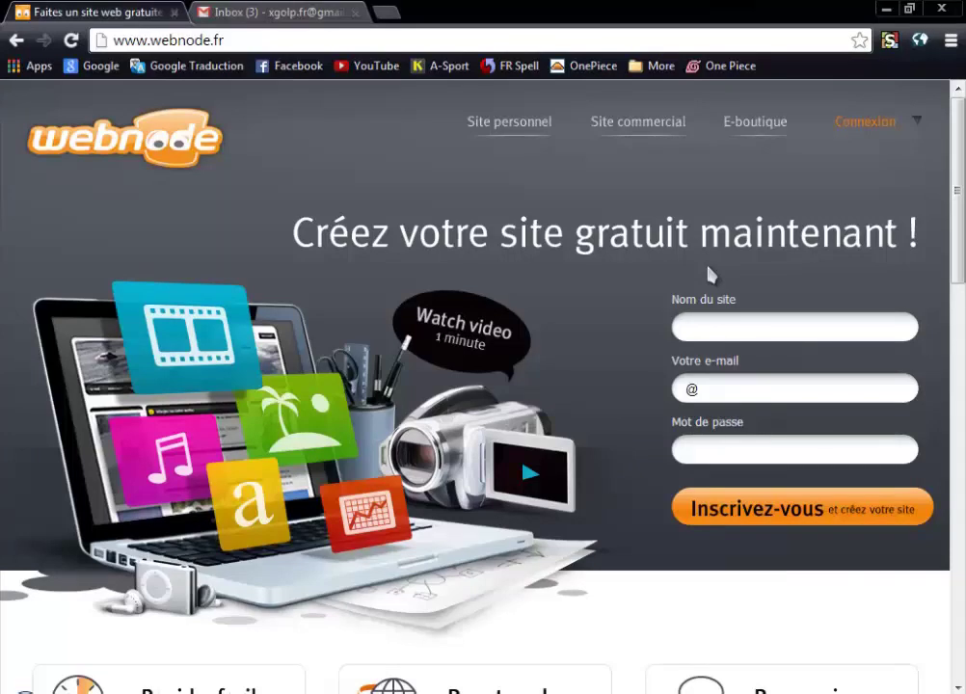
- Sign up for a site named swordoom77 with the e-mail address and account password, and let the browser save the password
click(729, 327)
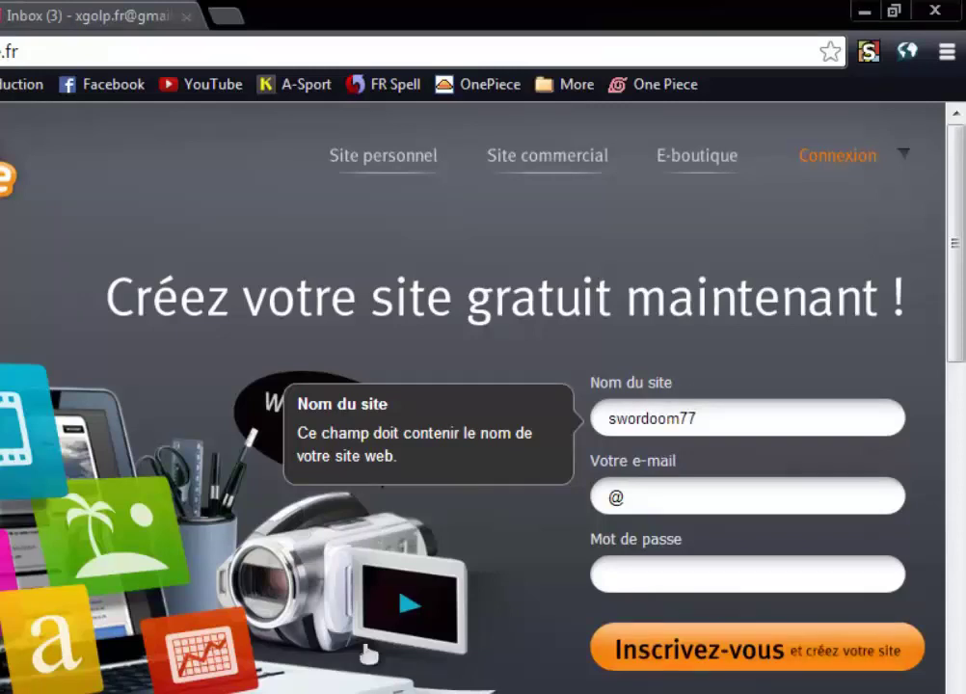
click(748, 499)
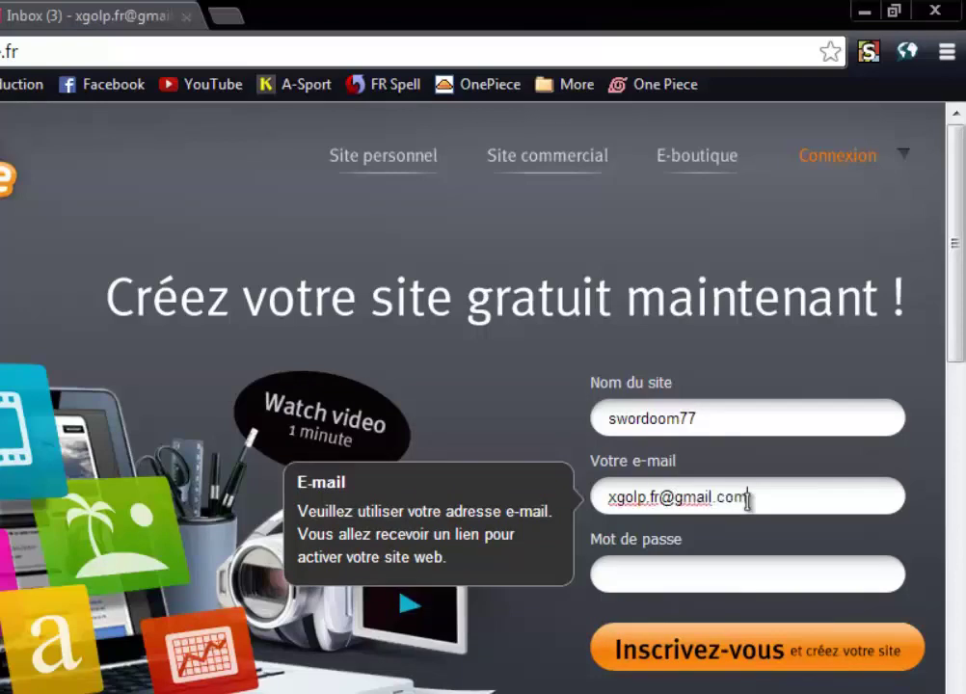
click(684, 582)
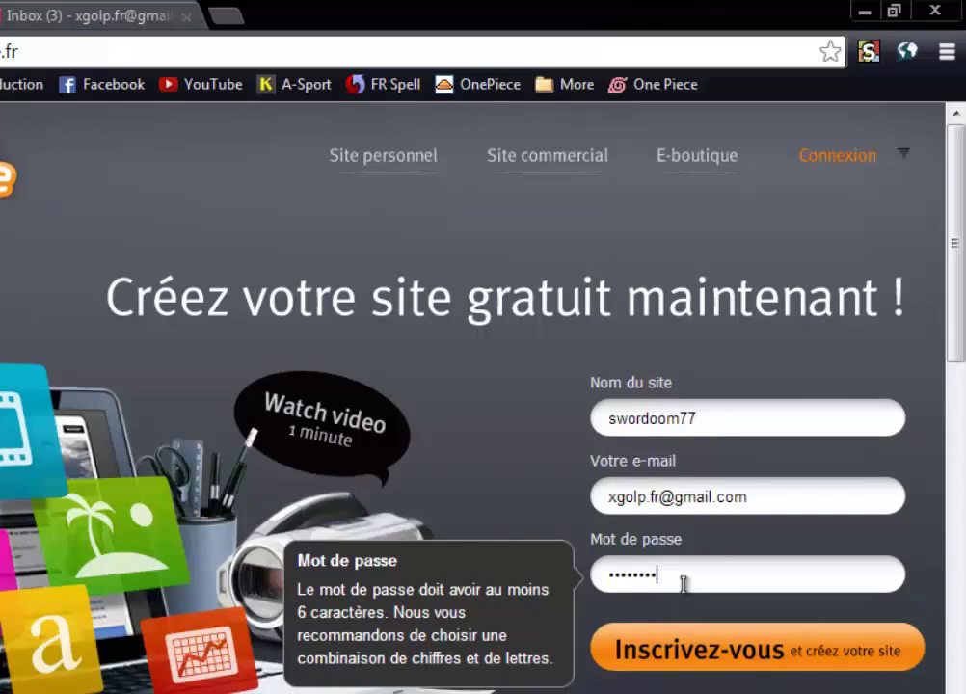
click(742, 666)
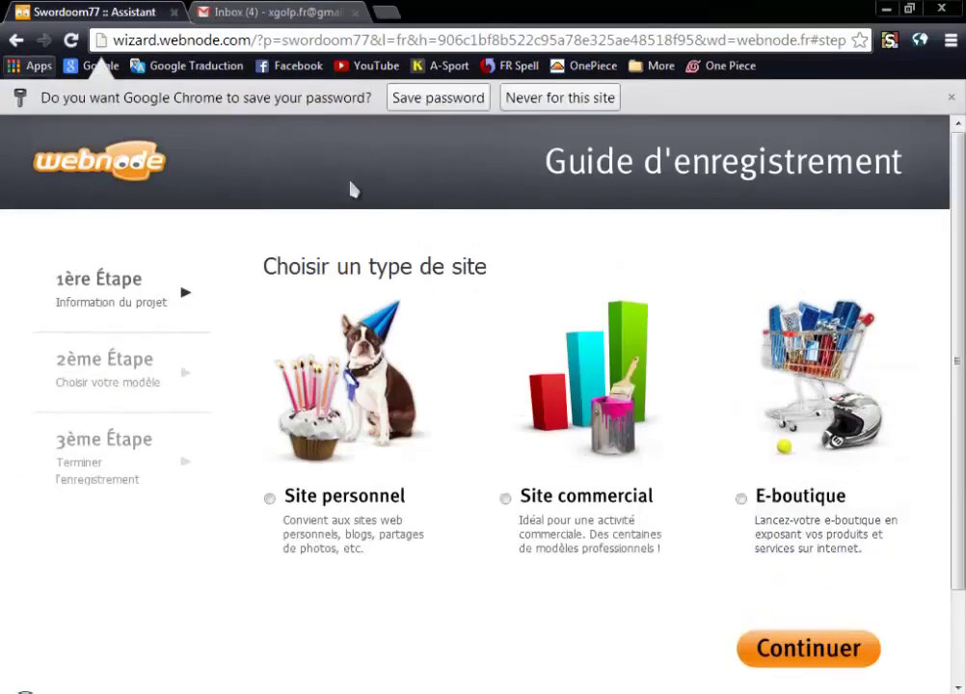
click(453, 96)
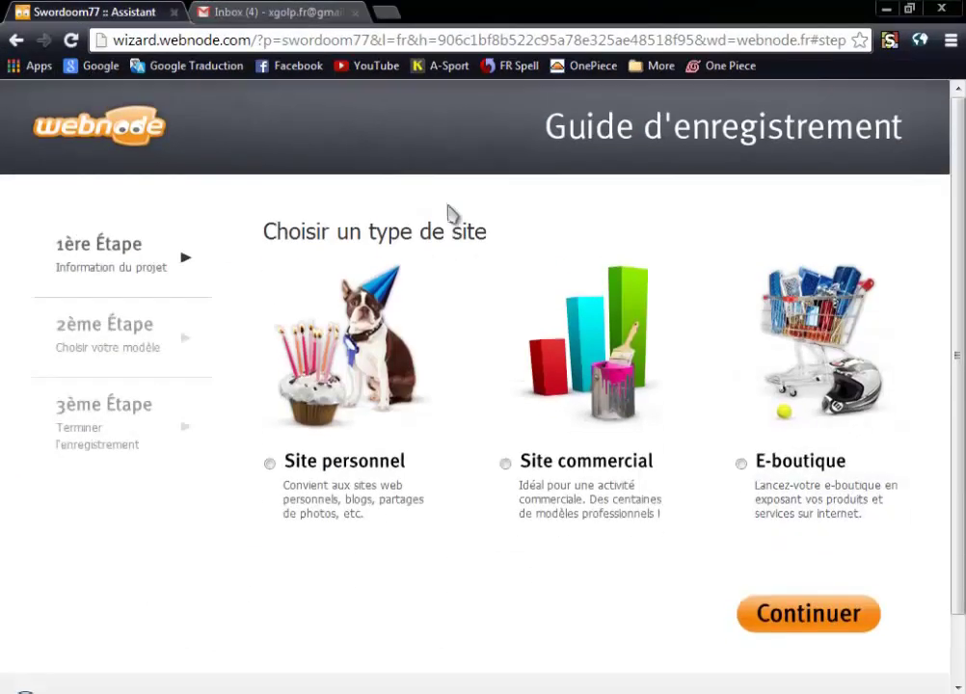
- Choose the Site personnel type for the new website
scroll(422, 259, down, 2)
scroll(225, 271, up, 2)
scroll(261, 323, down, 1)
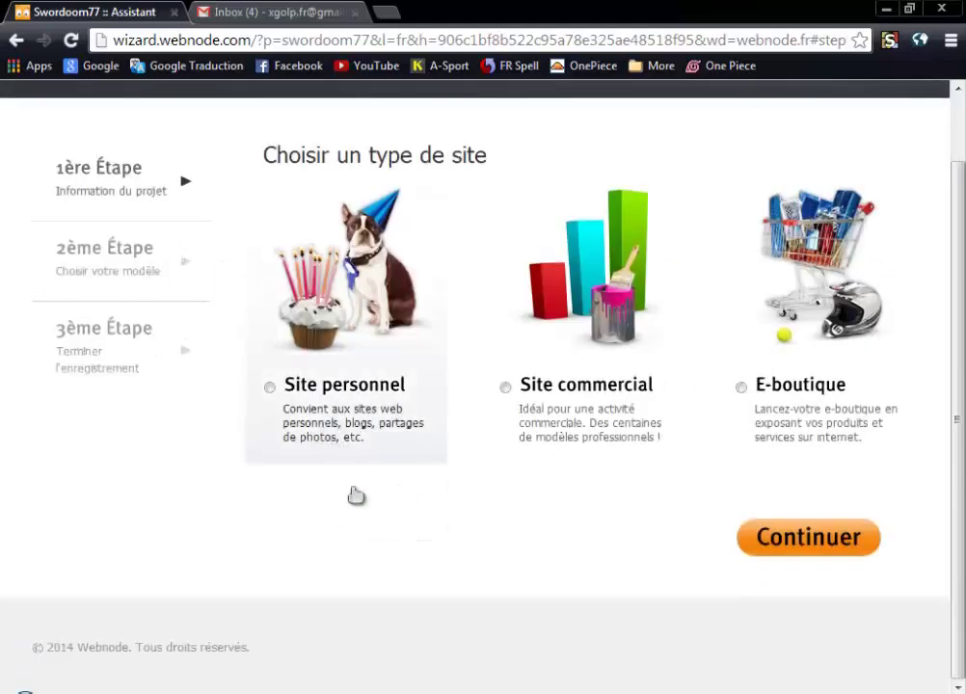
click(270, 389)
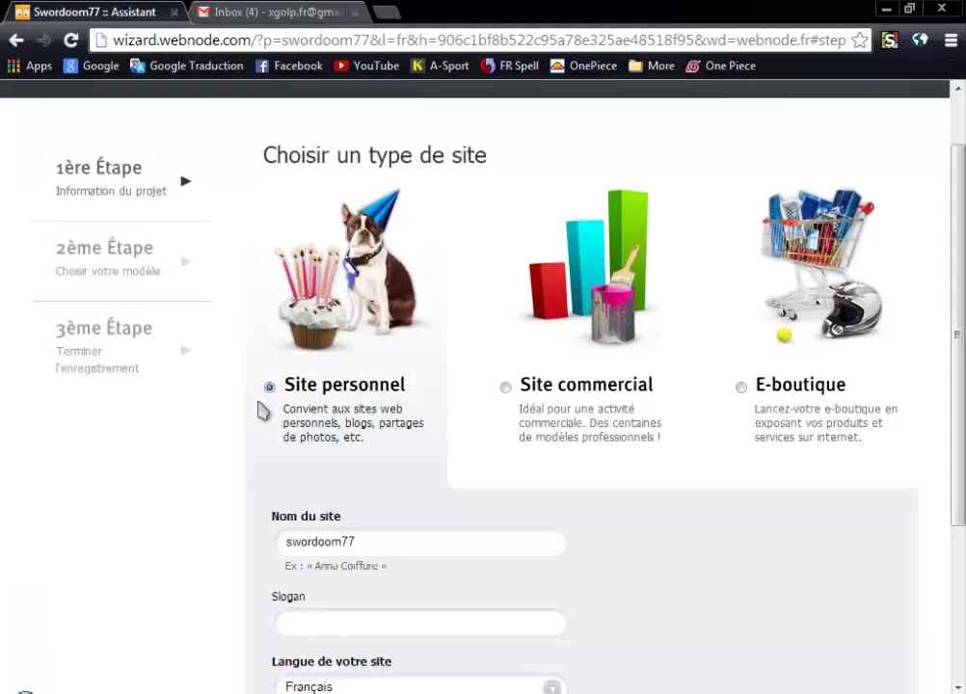
scroll(294, 434, down, 2)
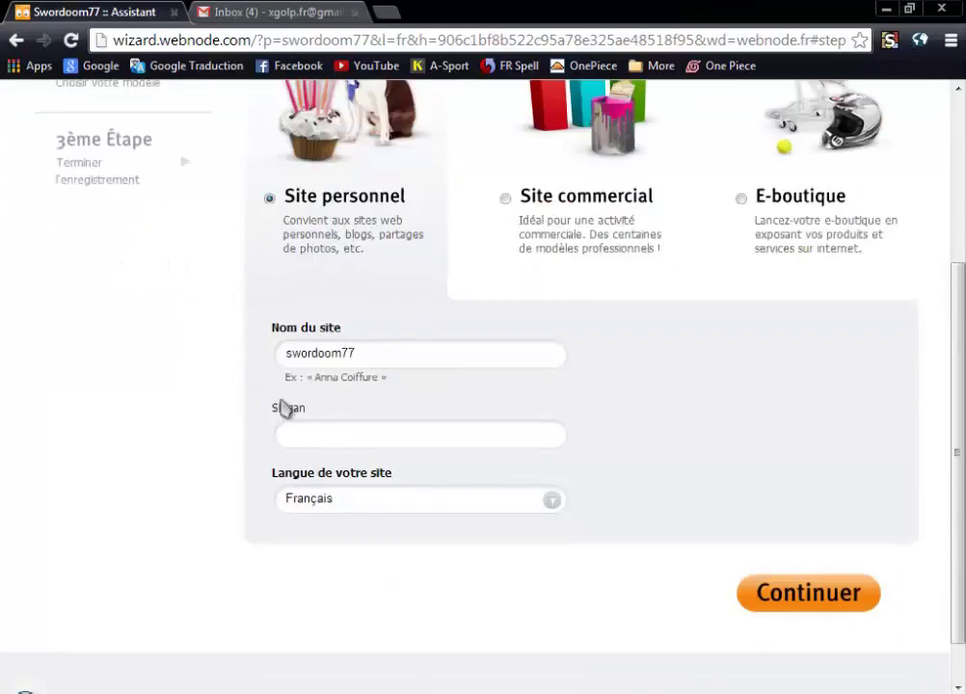
- Keep the current Windows color scheme and stop its performance message from showing again
click(411, 353)
click(449, 355)
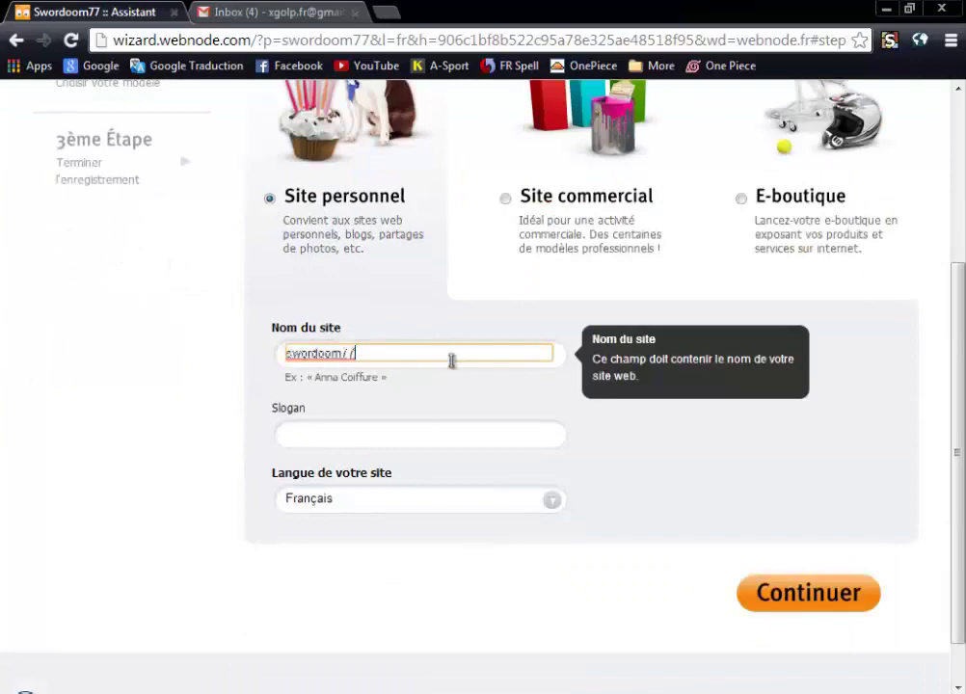
click(159, 386)
click(313, 433)
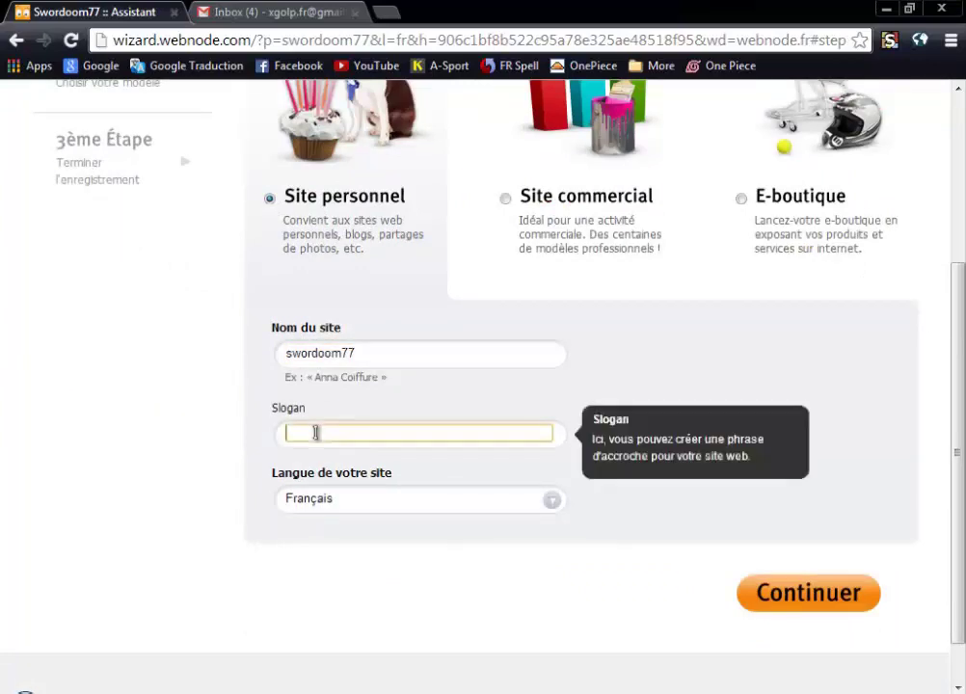
scroll(320, 436, down, 1)
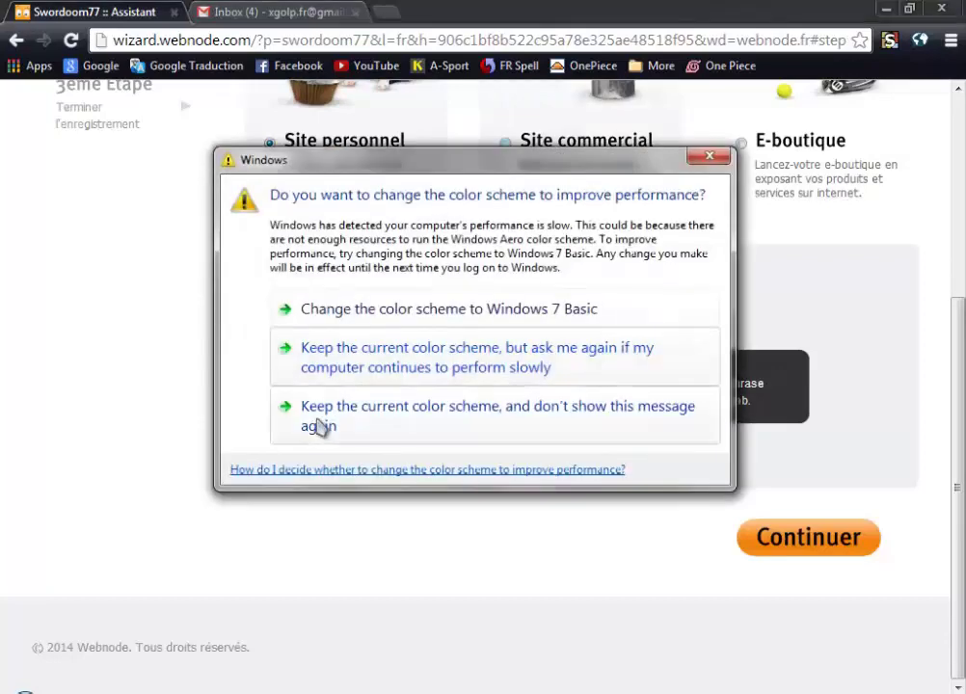
click(399, 436)
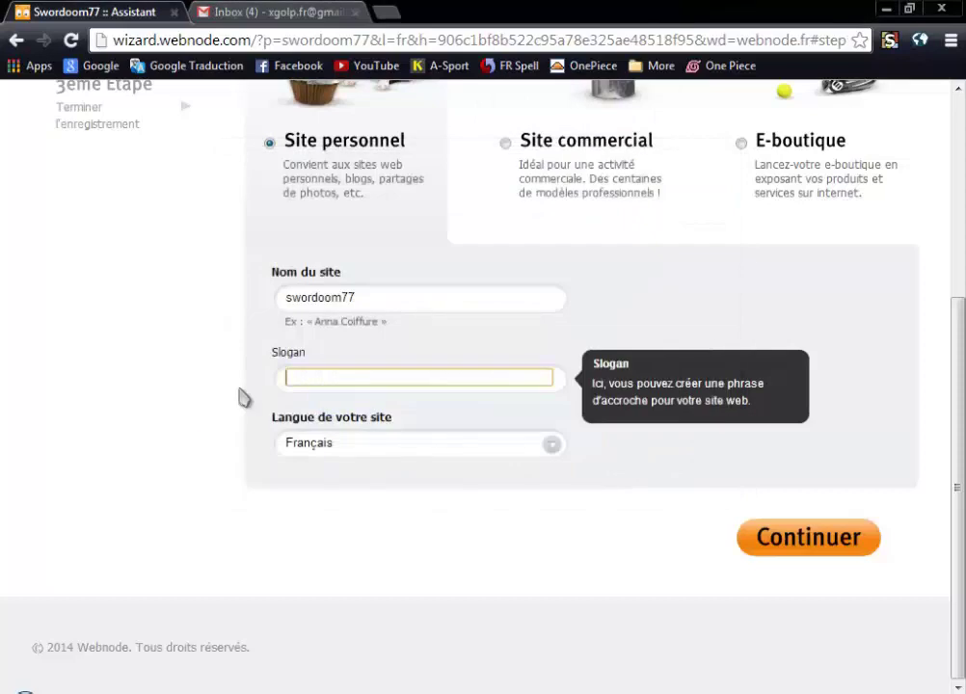
- Reuse the site name as the slogan, capitalized as Swordoom77, and continue to the template selection
double_click(377, 299)
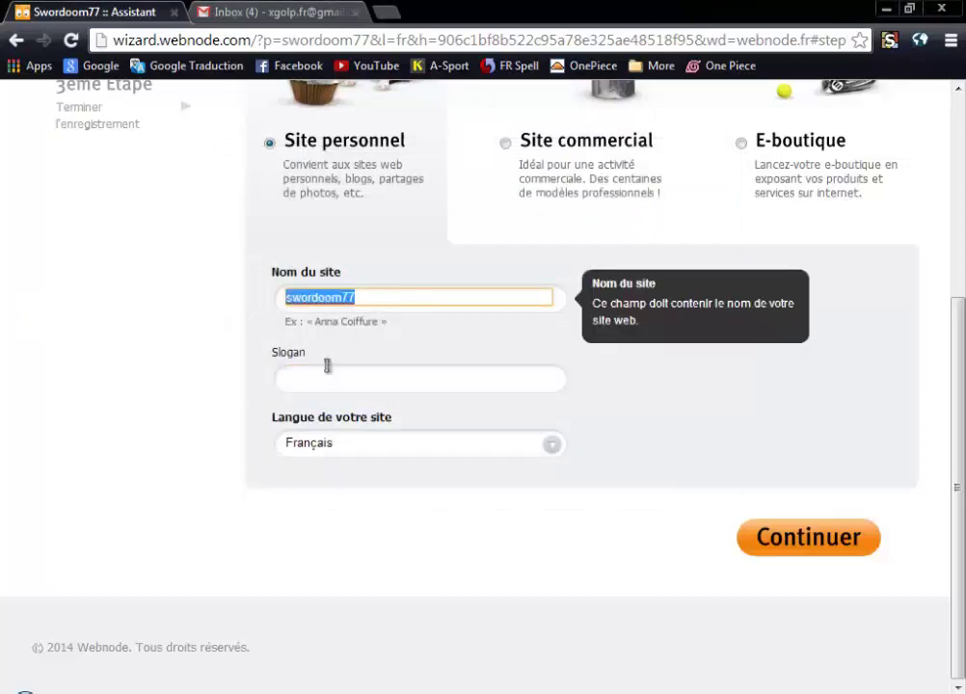
key(ctrl+c)
click(292, 376)
key(ctrl+v)
click(291, 376)
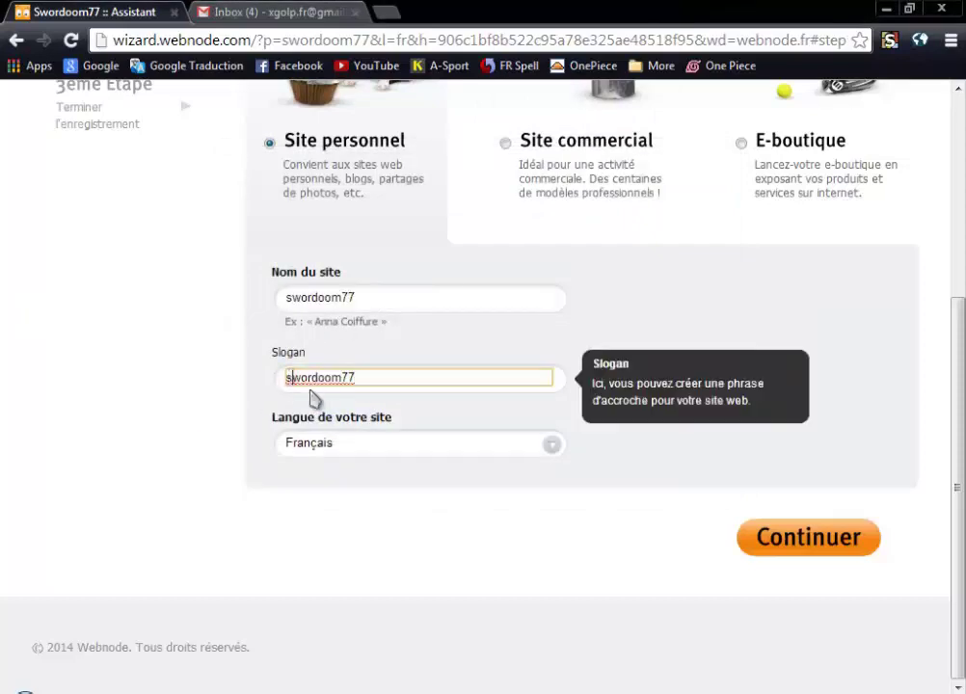
key(BackSpace)
text(S)
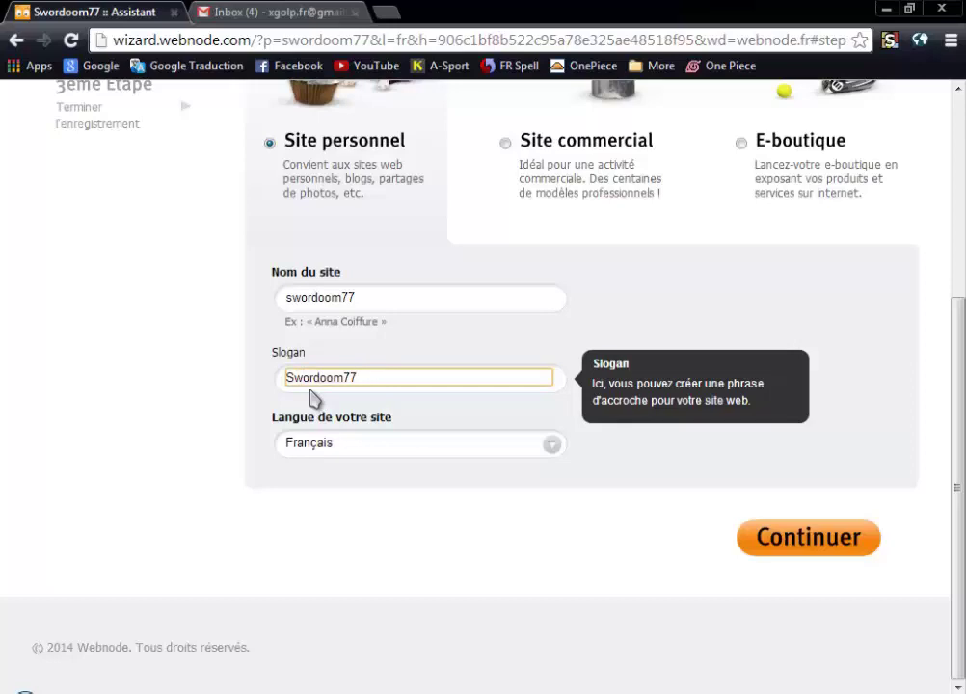
click(372, 476)
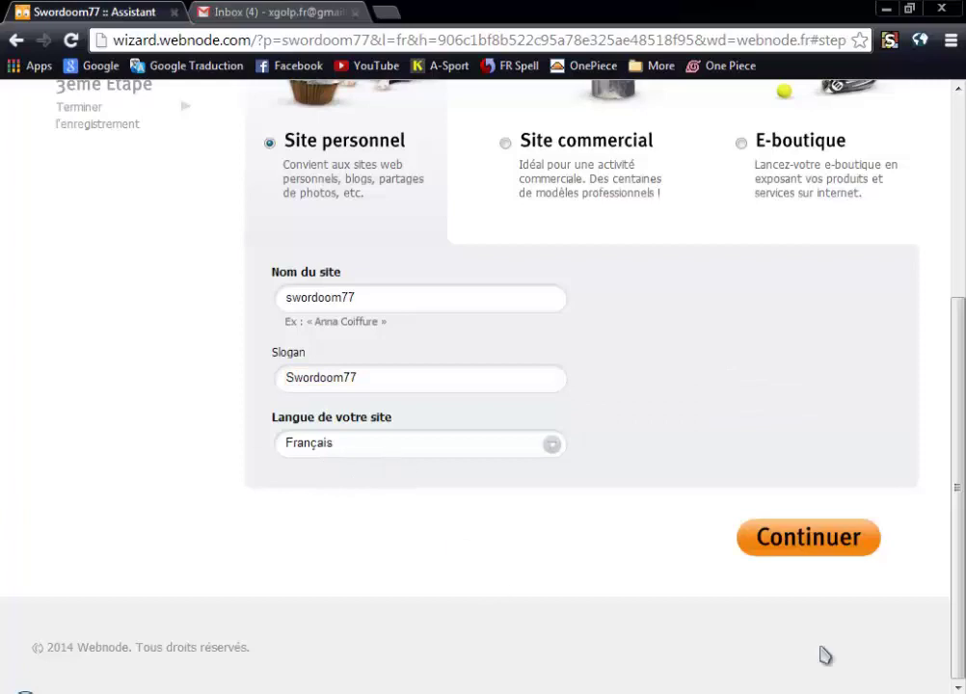
click(819, 542)
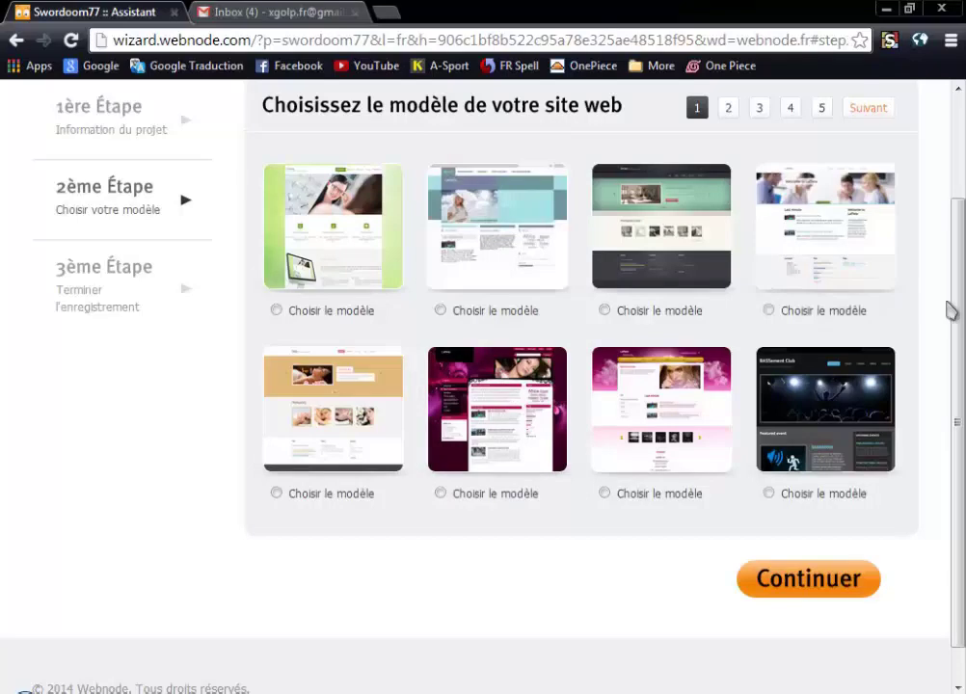
- Browse the pages of website templates to compare the available designs
drag(951, 312, 948, 369)
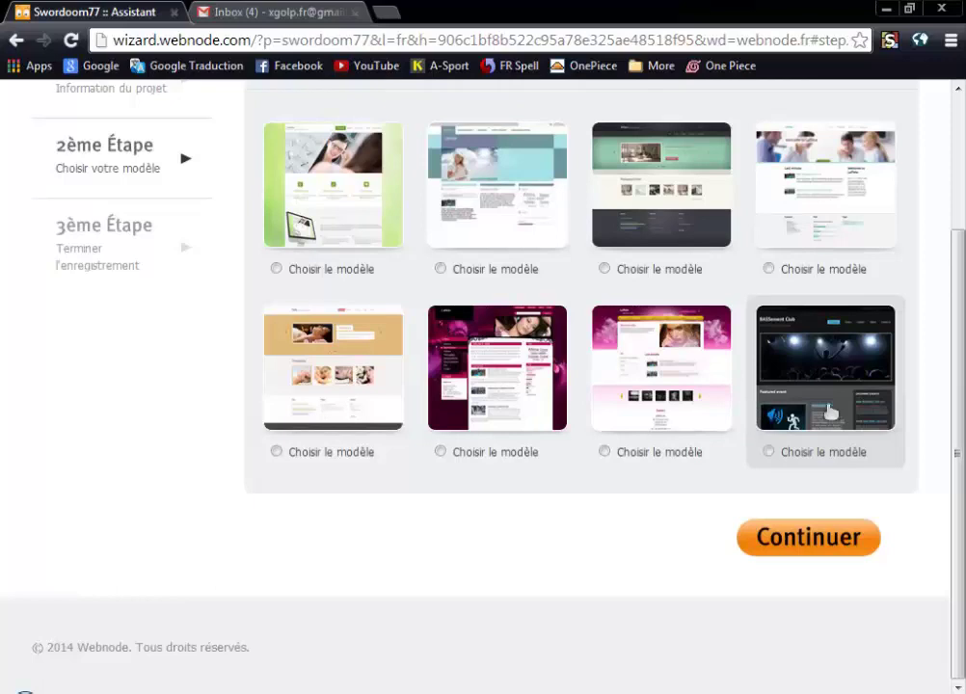
scroll(578, 385, up, 1)
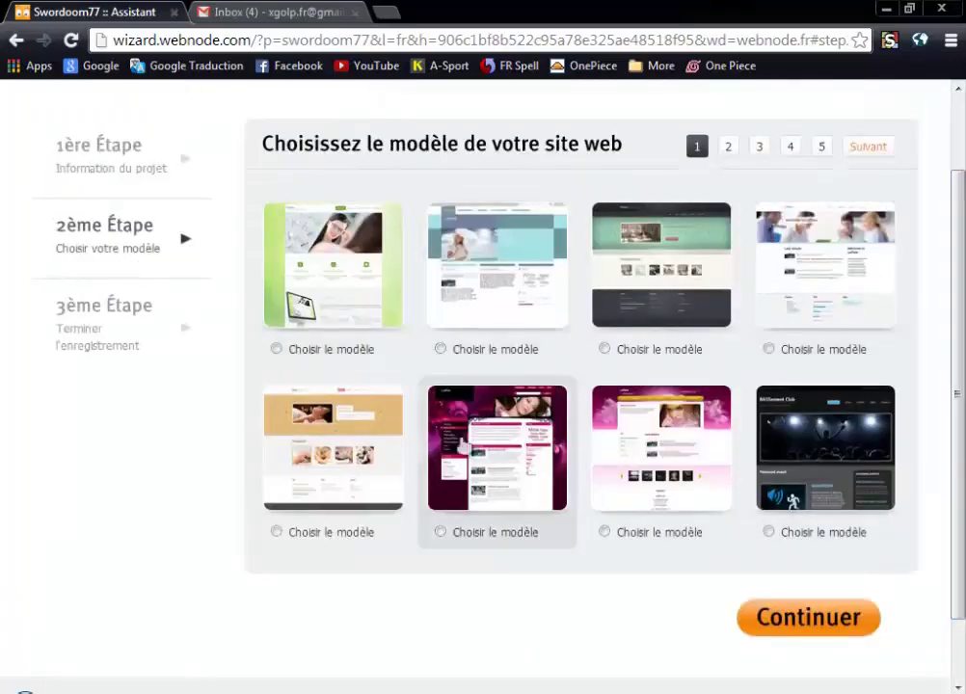
click(730, 148)
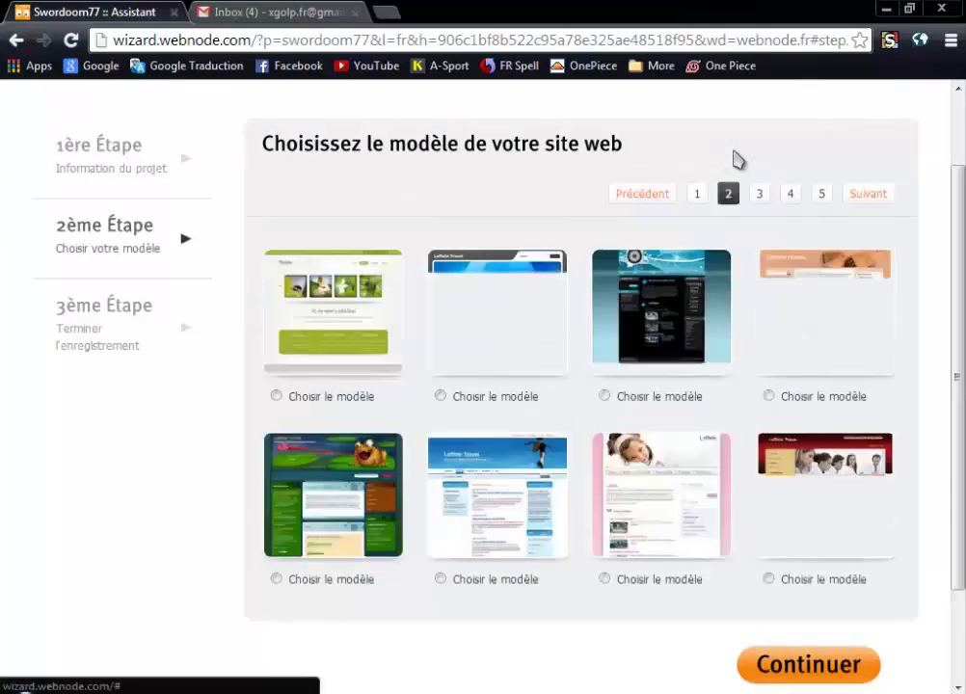
scroll(732, 194, down, 1)
scroll(748, 251, up, 1)
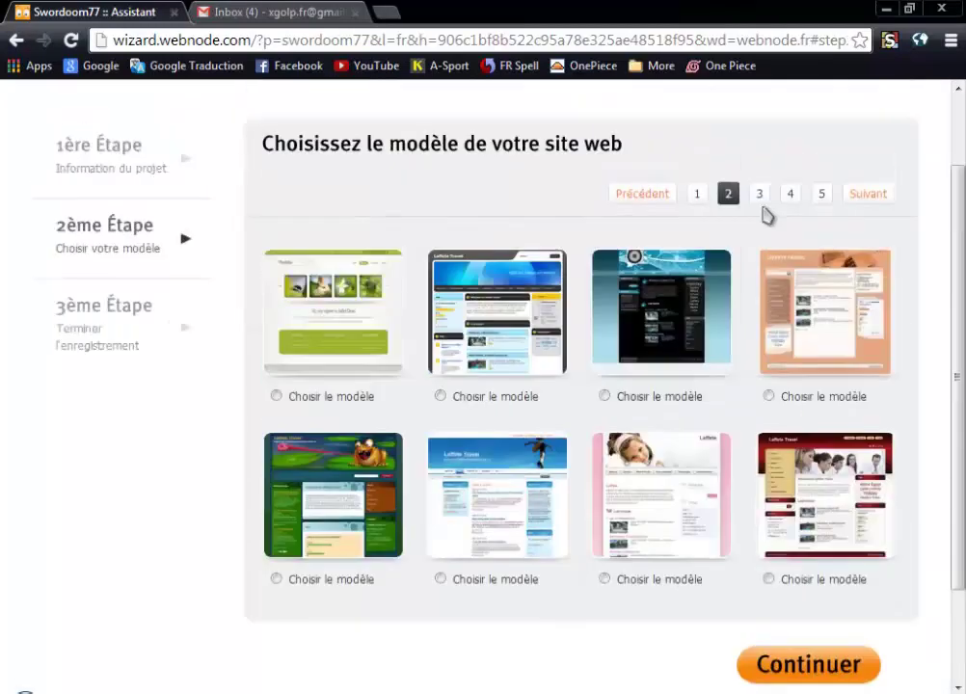
click(759, 199)
click(789, 194)
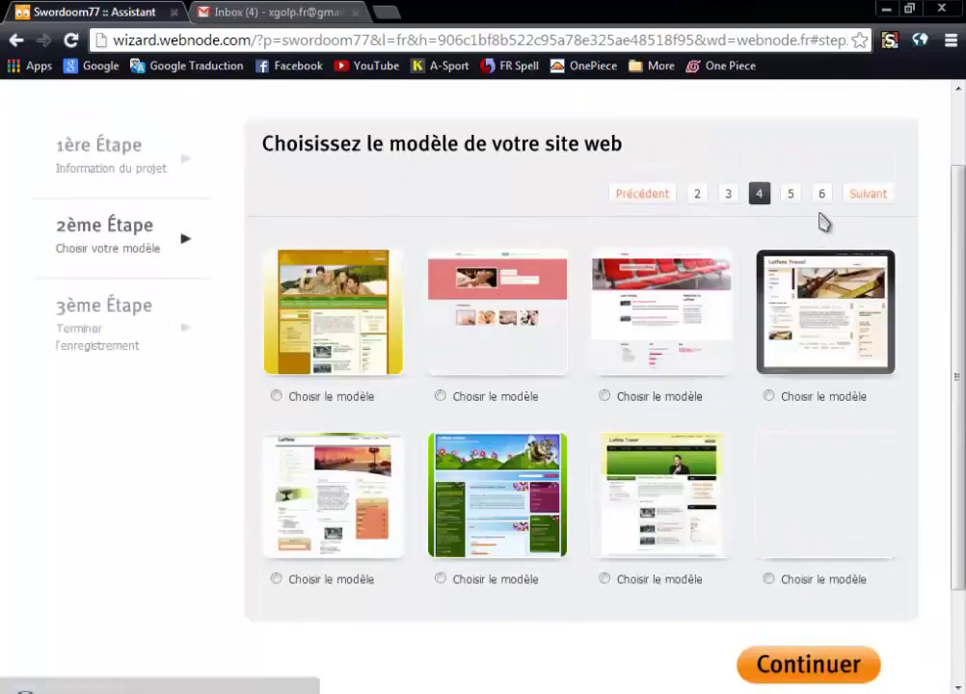
click(790, 195)
click(821, 196)
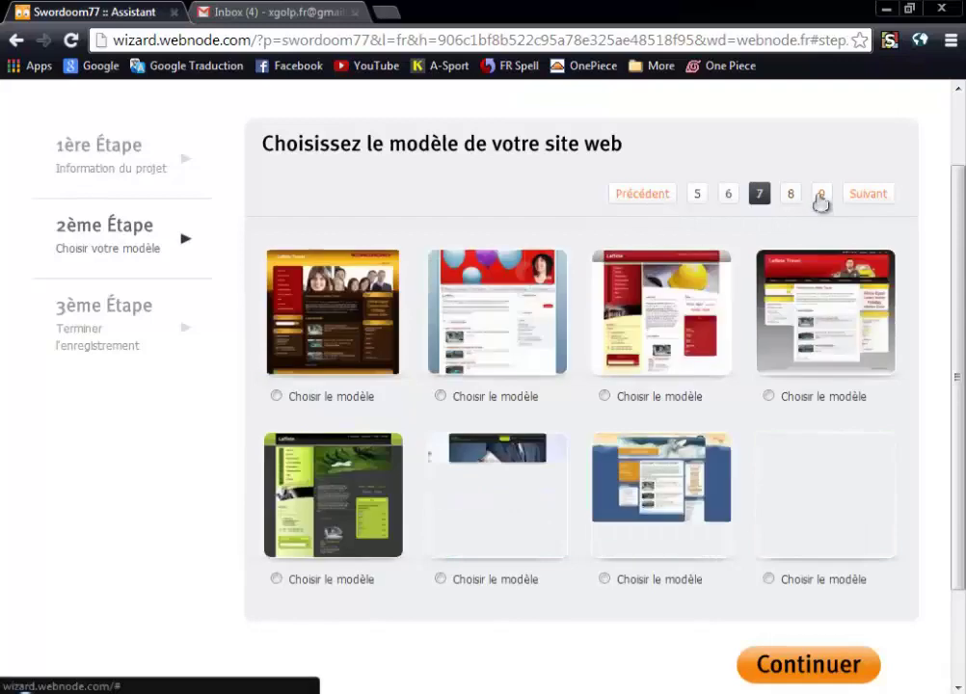
click(820, 197)
click(820, 196)
click(819, 197)
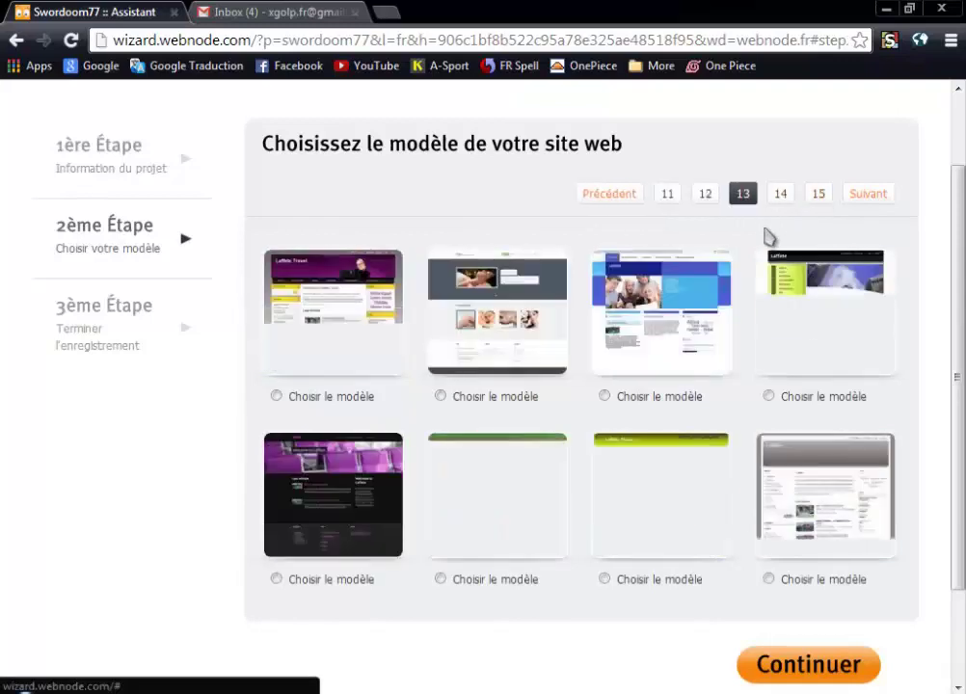
click(668, 197)
click(669, 199)
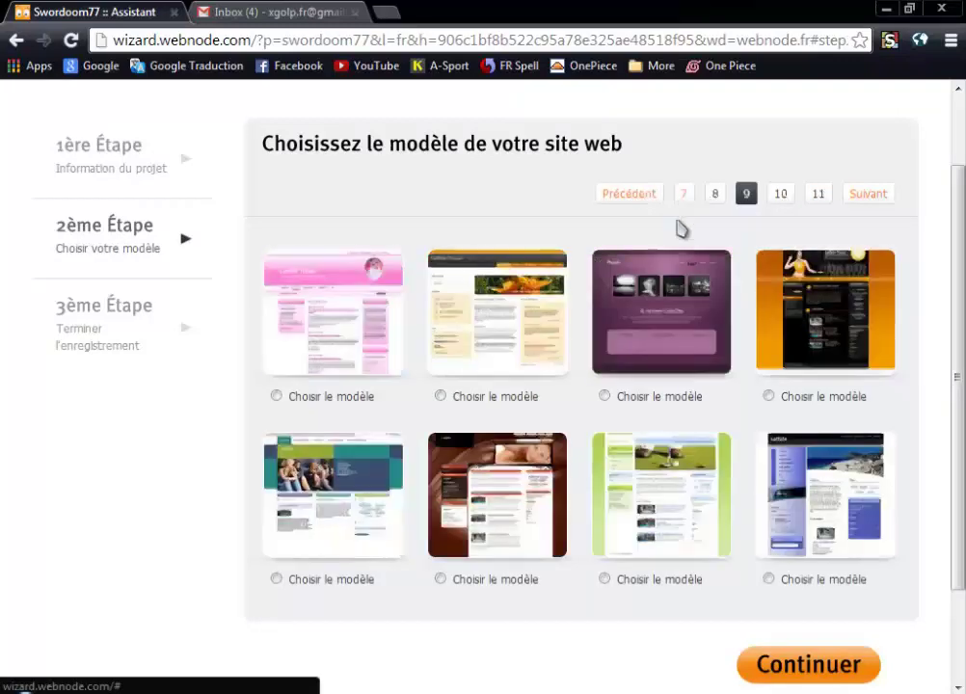
click(685, 199)
click(694, 202)
click(697, 198)
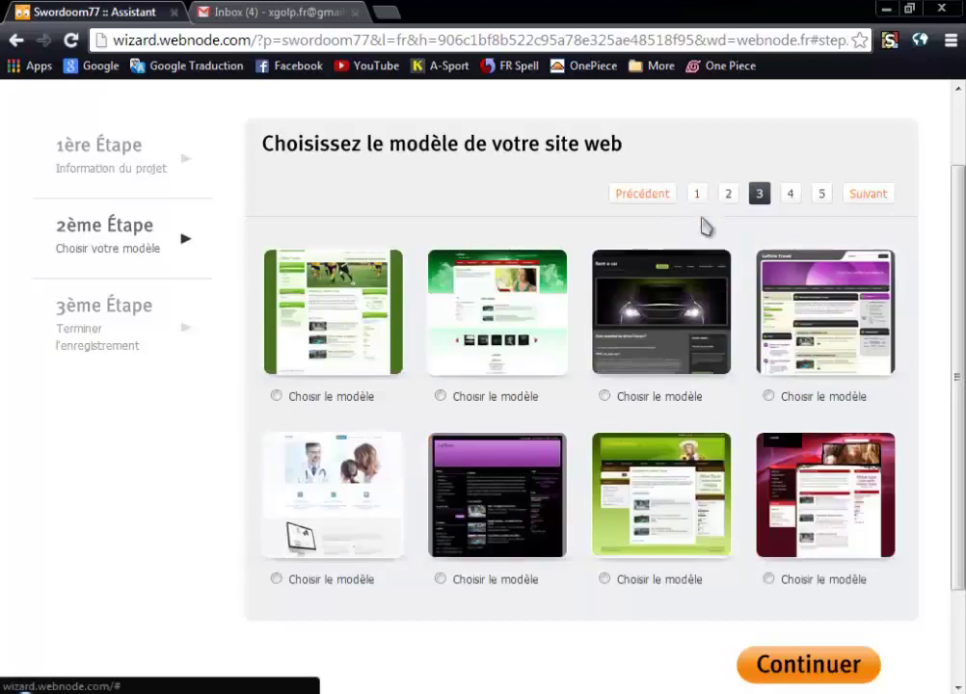
- Select the dark concert-themed BASSement Club template on the first page of designs and continue to the page setup
click(696, 197)
scroll(759, 319, down, 3)
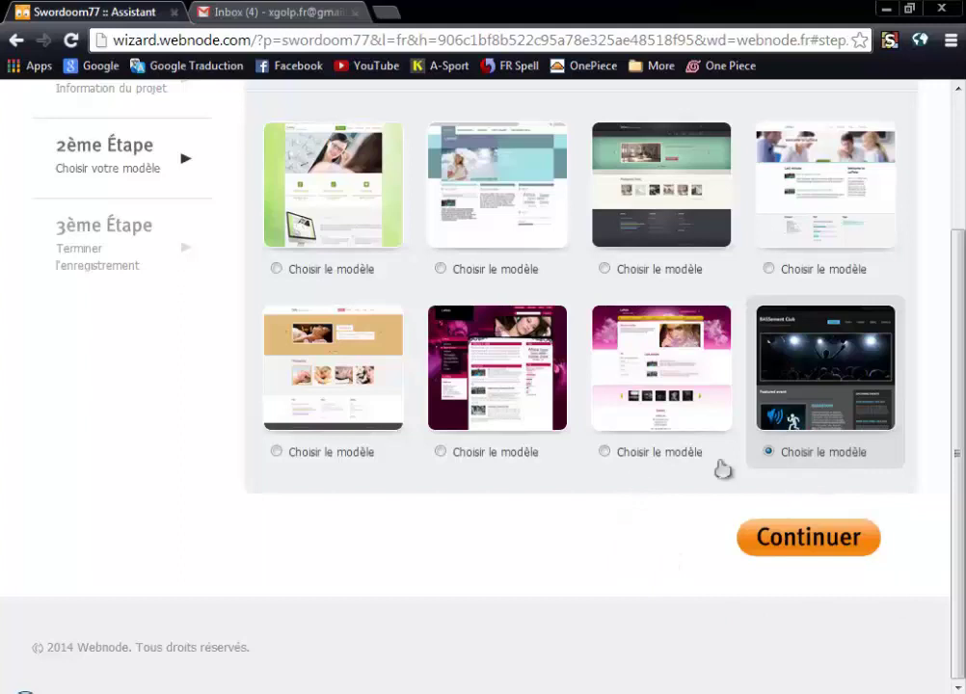
scroll(762, 386, up, 2)
scroll(637, 405, down, 2)
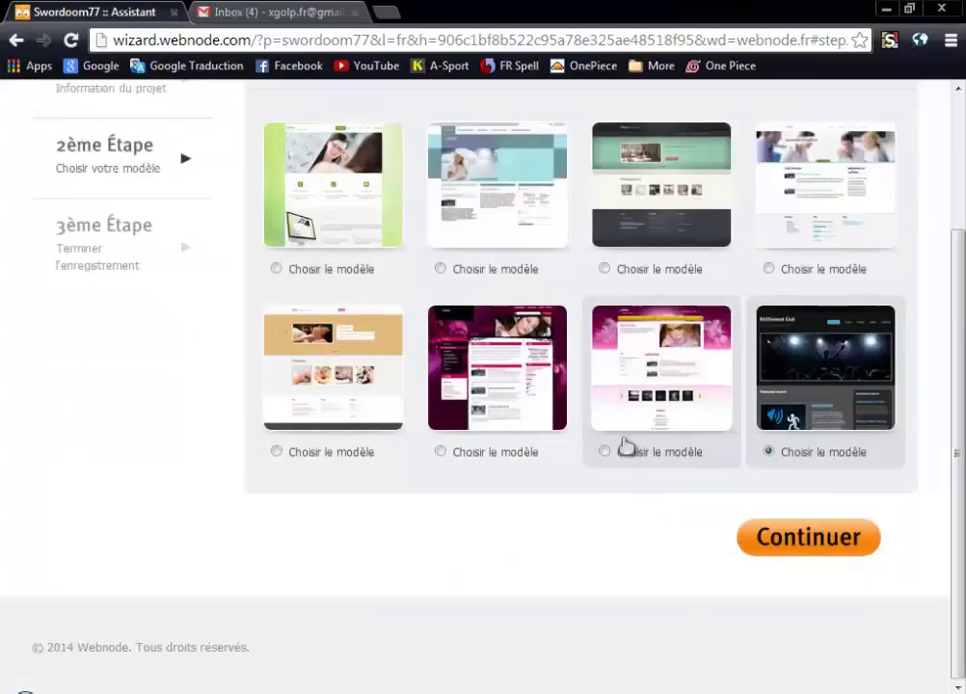
click(808, 540)
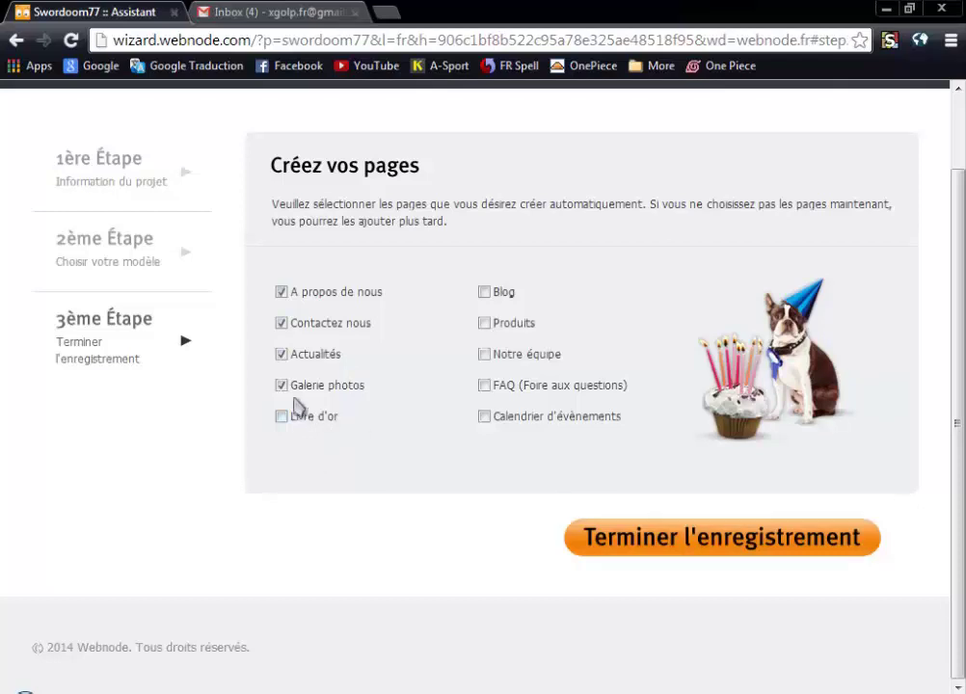
- Leave only the A propos de nous and Contactez nous pages selected for creation and finish the registration
click(282, 385)
click(281, 354)
click(282, 323)
click(281, 291)
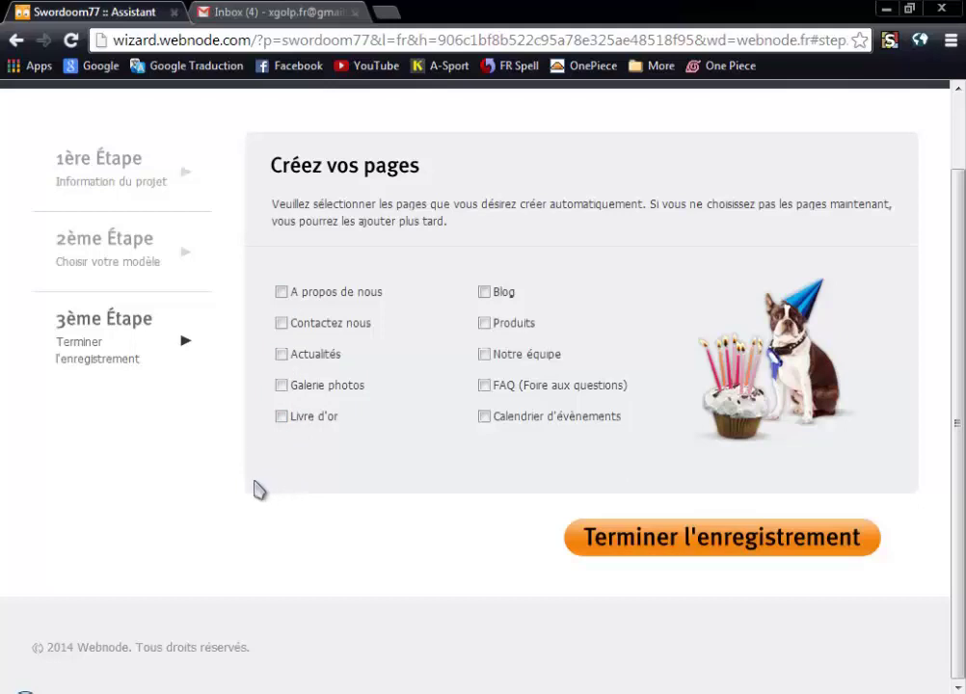
click(281, 323)
click(282, 293)
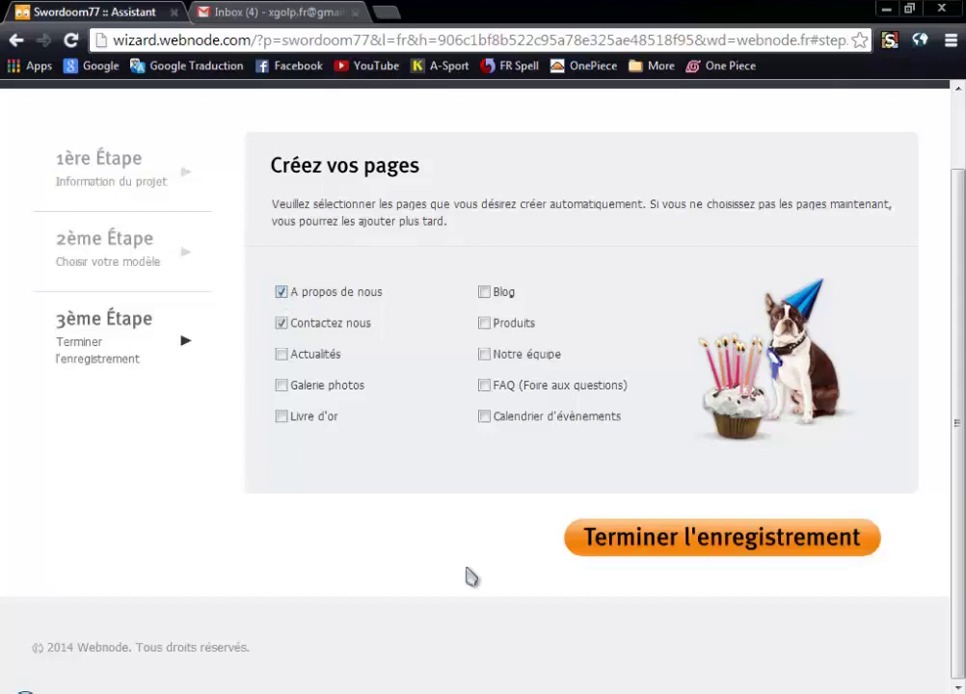
click(744, 565)
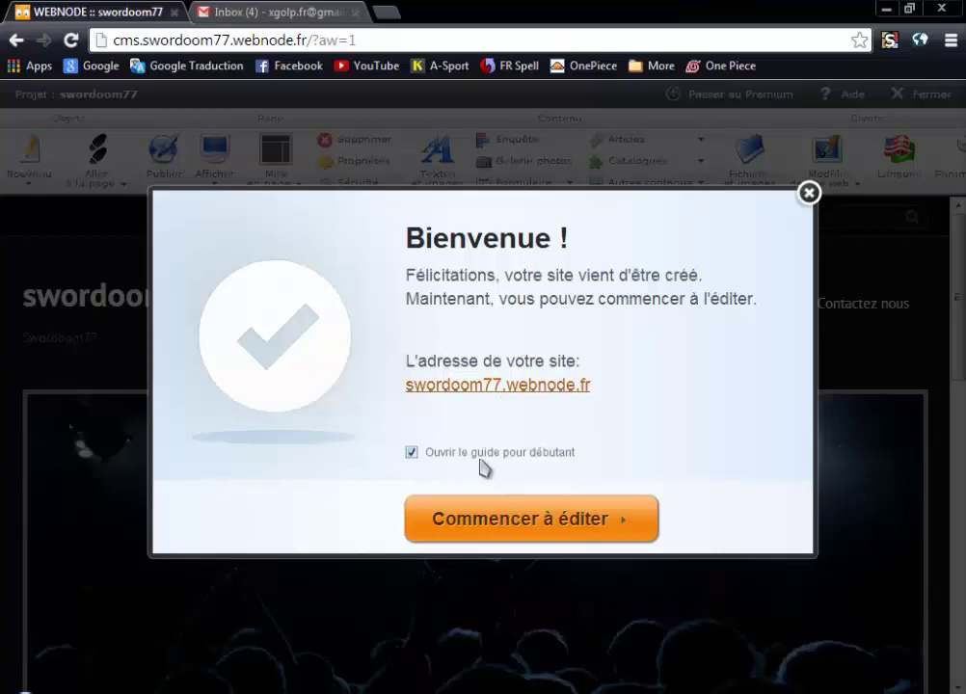
- Turn off opening the beginner guide and start editing the new site
click(413, 453)
click(511, 528)
- Open the homepage's concert header picture in the image editor
scroll(482, 410, down, 10)
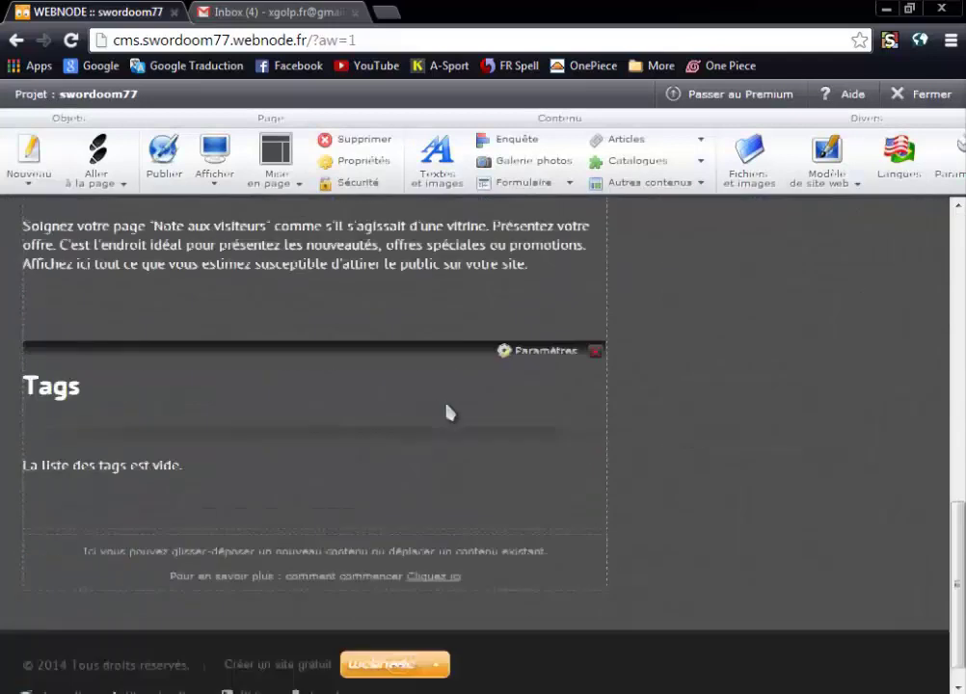
scroll(446, 413, up, 10)
scroll(528, 557, down, 2)
scroll(539, 517, up, 1)
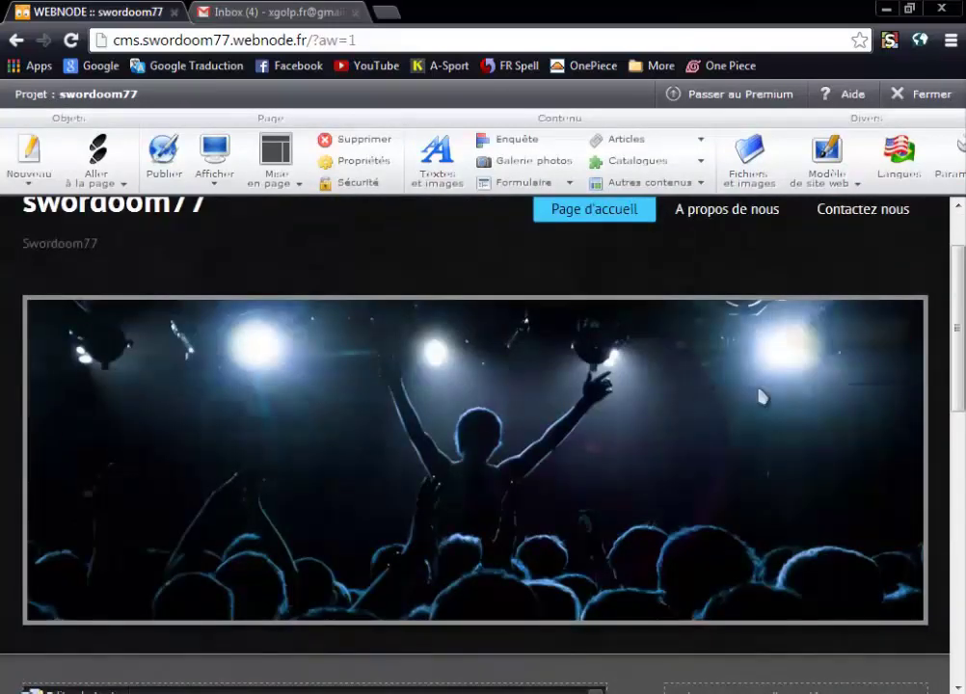
click(835, 337)
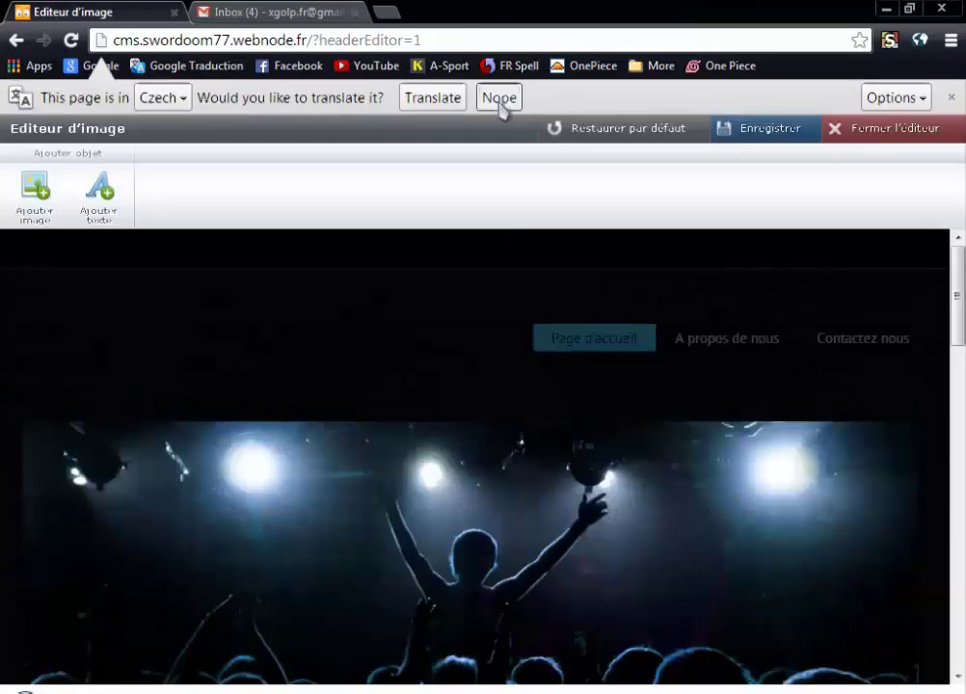
- Decline the page translation and browse the Paysage stock images offered for adding to the header
click(500, 99)
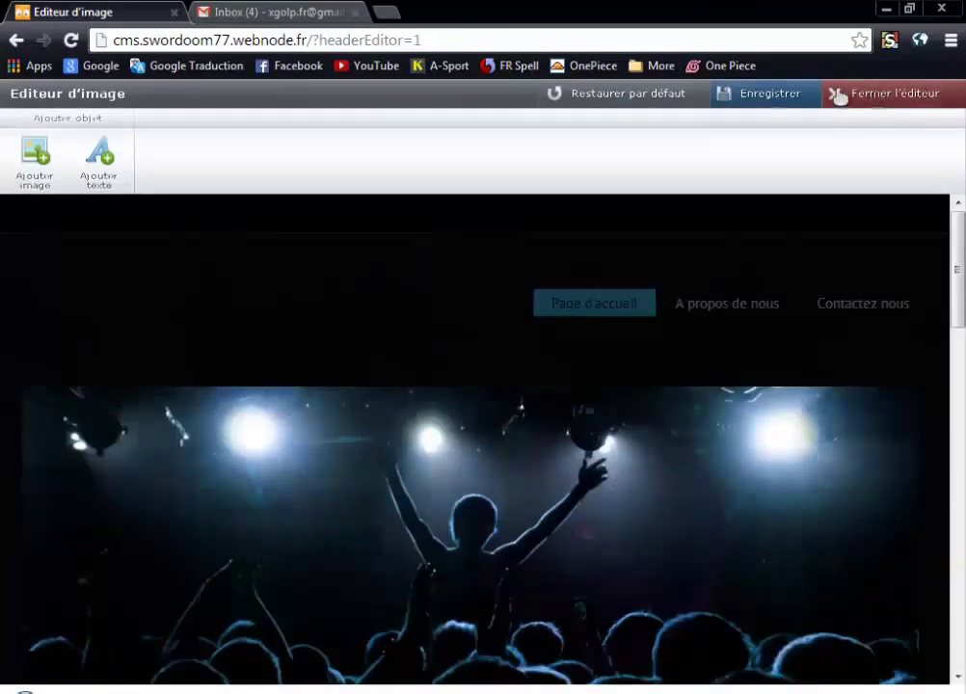
click(28, 176)
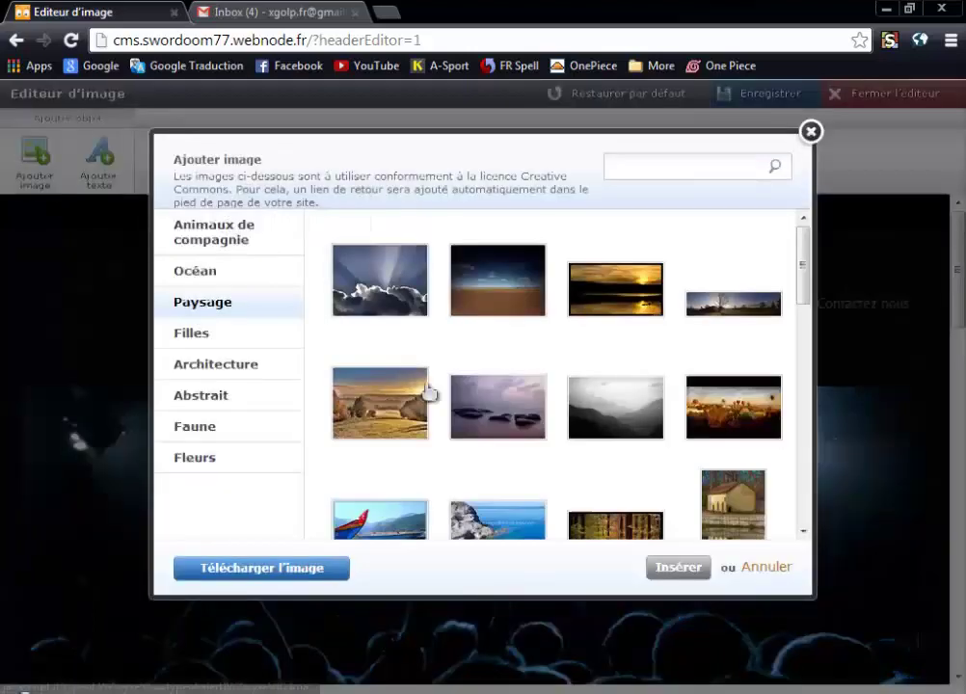
scroll(808, 298, down, 10)
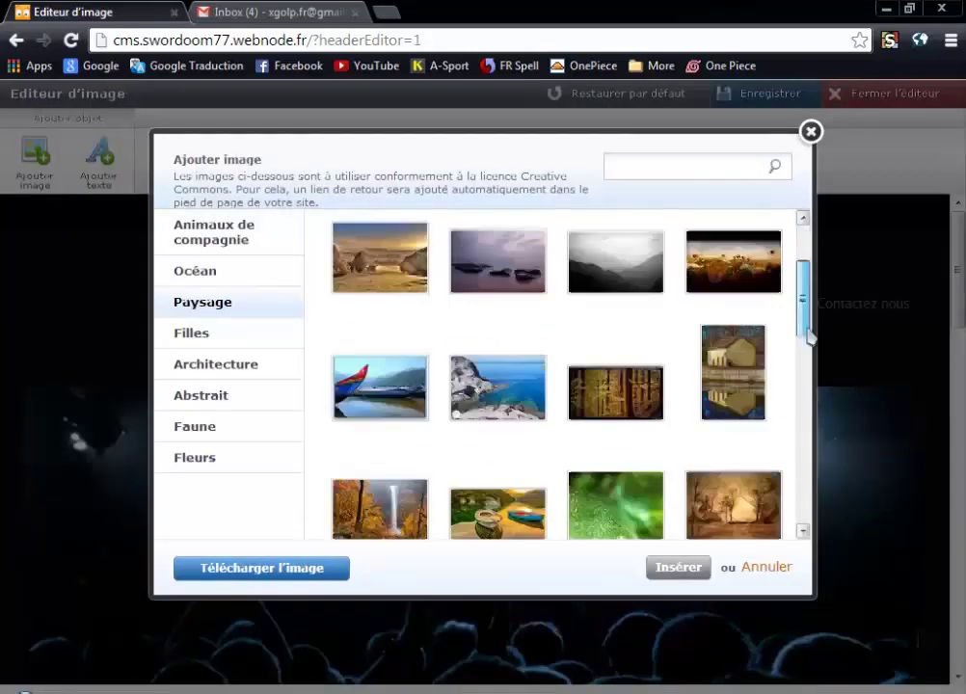
scroll(808, 369, up, 3)
scroll(808, 369, up, 7)
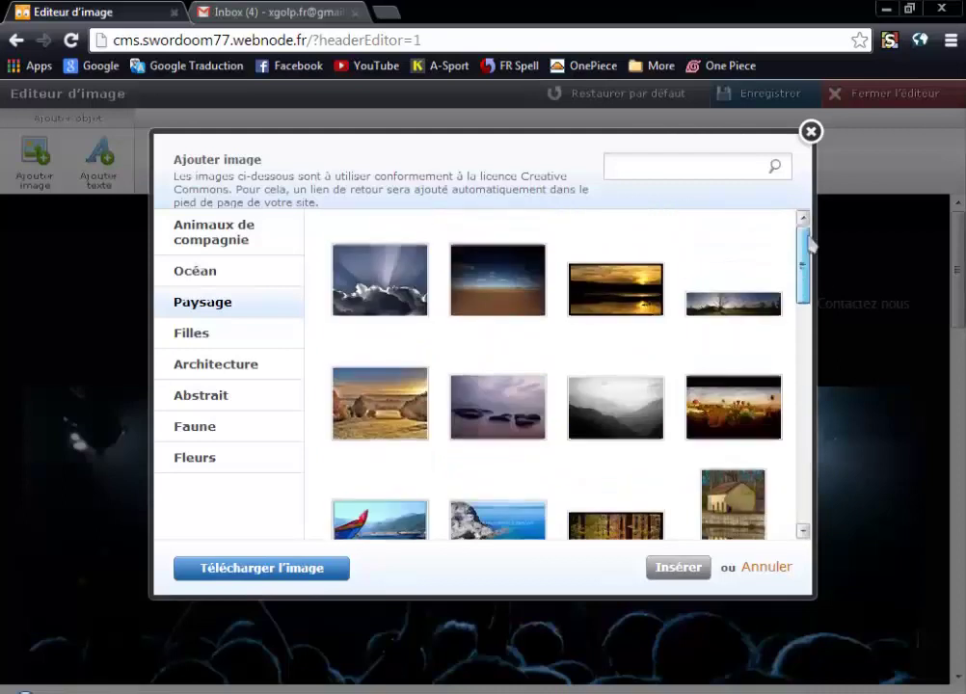
- Upload the picture 4e61b2d85c49f from the Wallpapers folder of the Pictures library into the header
click(287, 569)
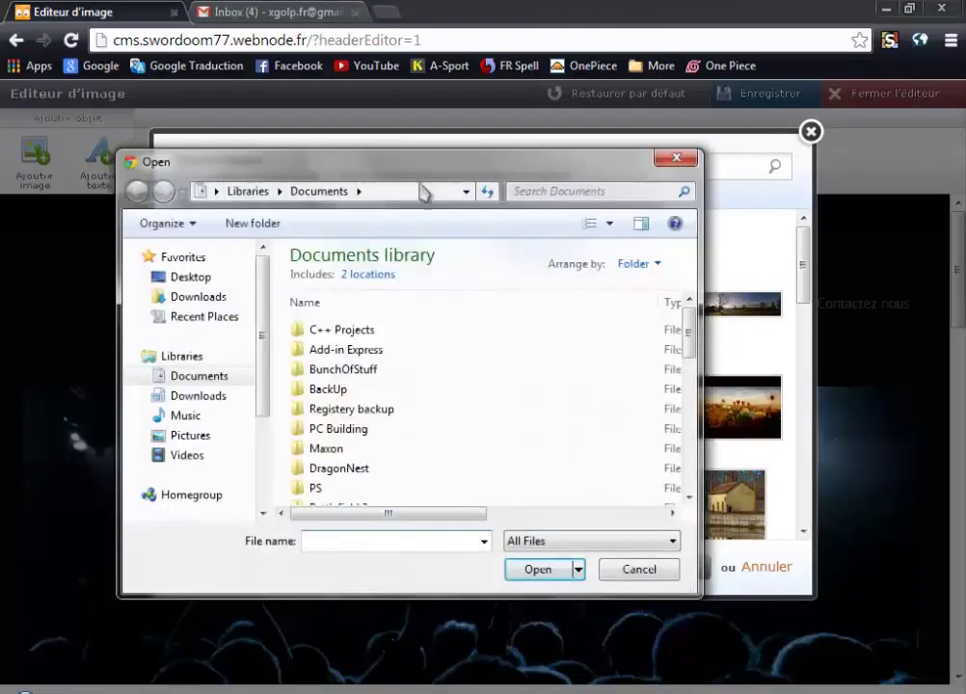
drag(425, 194, 490, 104)
click(215, 214)
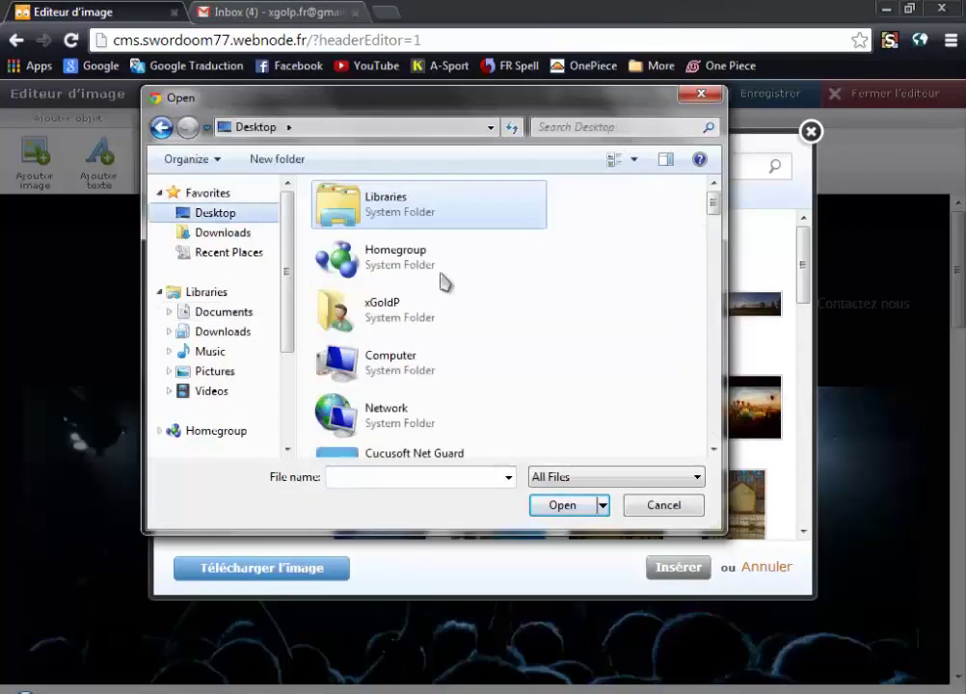
click(214, 372)
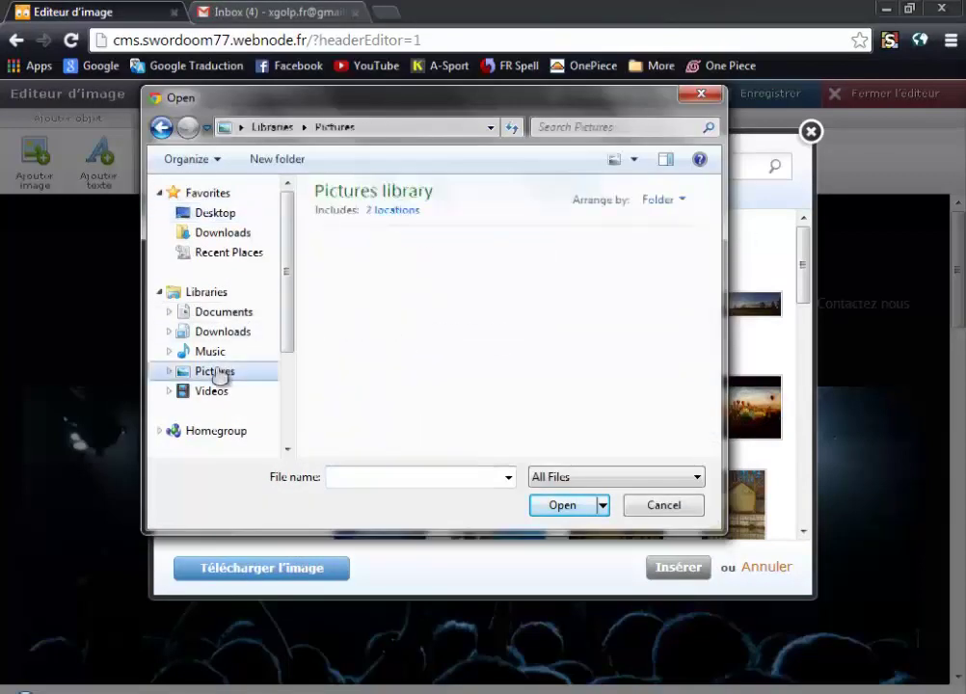
double_click(631, 323)
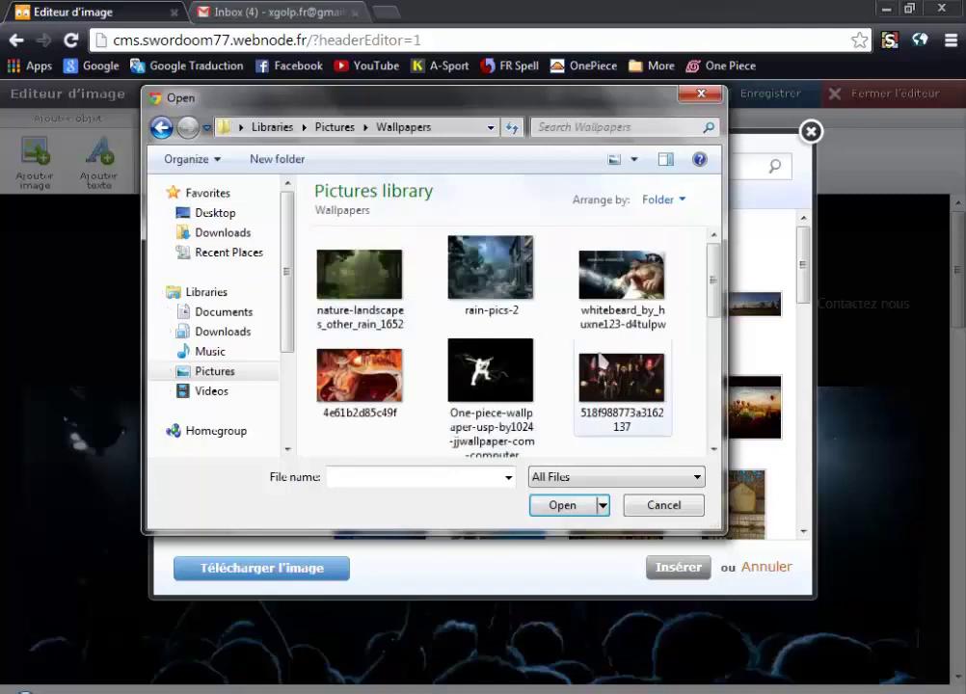
double_click(382, 387)
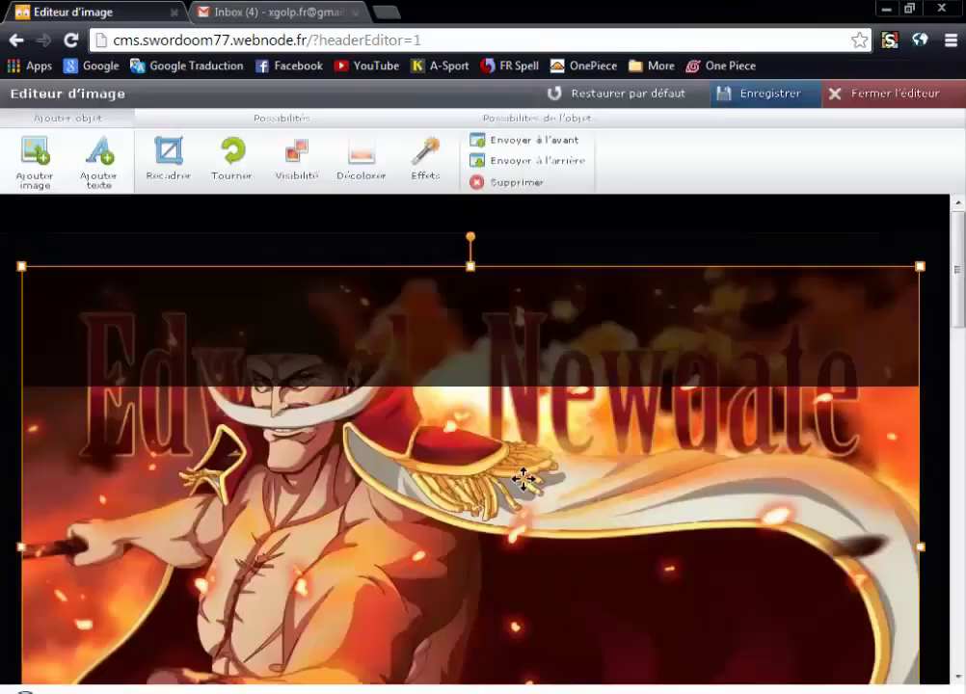
- Move the uploaded picture down so its top edge aligns with the header frame, and save the header image
drag(487, 498, 482, 629)
scroll(953, 331, down, 3)
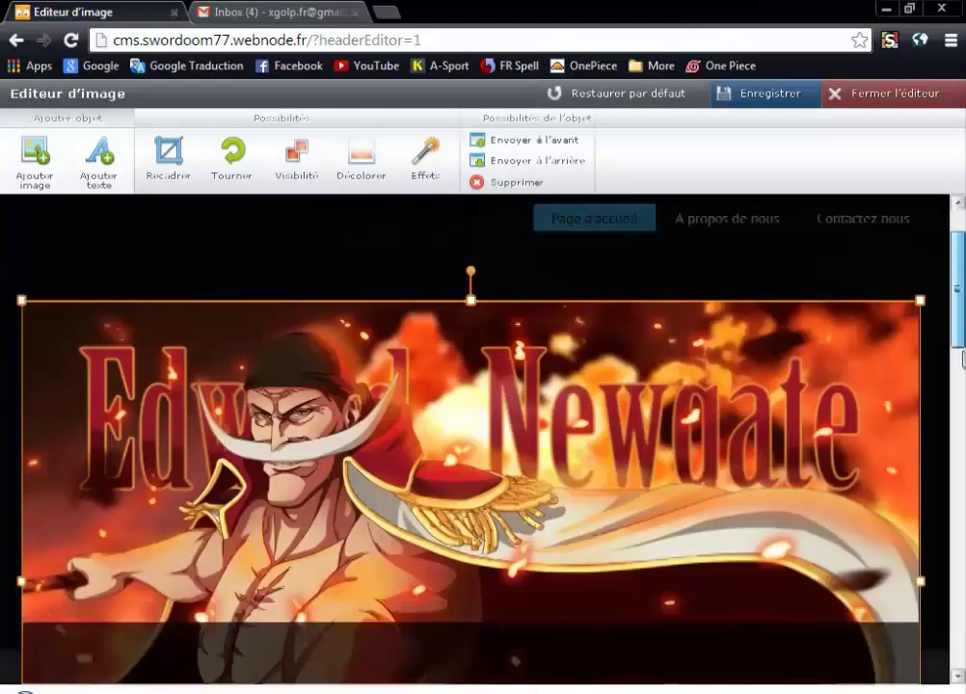
scroll(961, 332, up, 2)
mouse_move(963, 336)
mouse_down()
mouse_move(961, 313)
mouse_move(961, 322)
mouse_up()
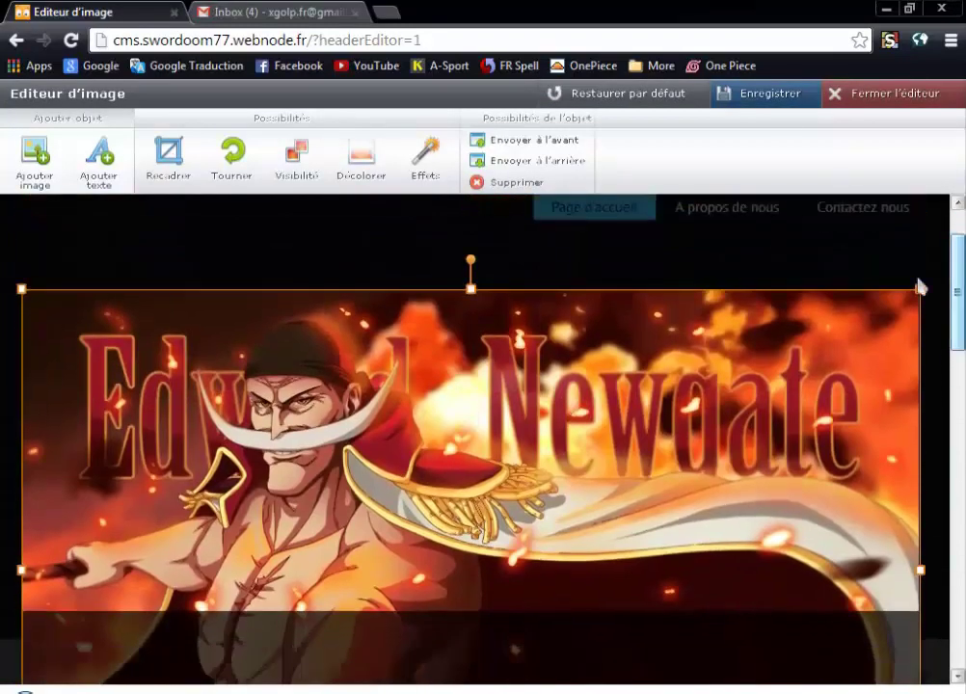
click(764, 104)
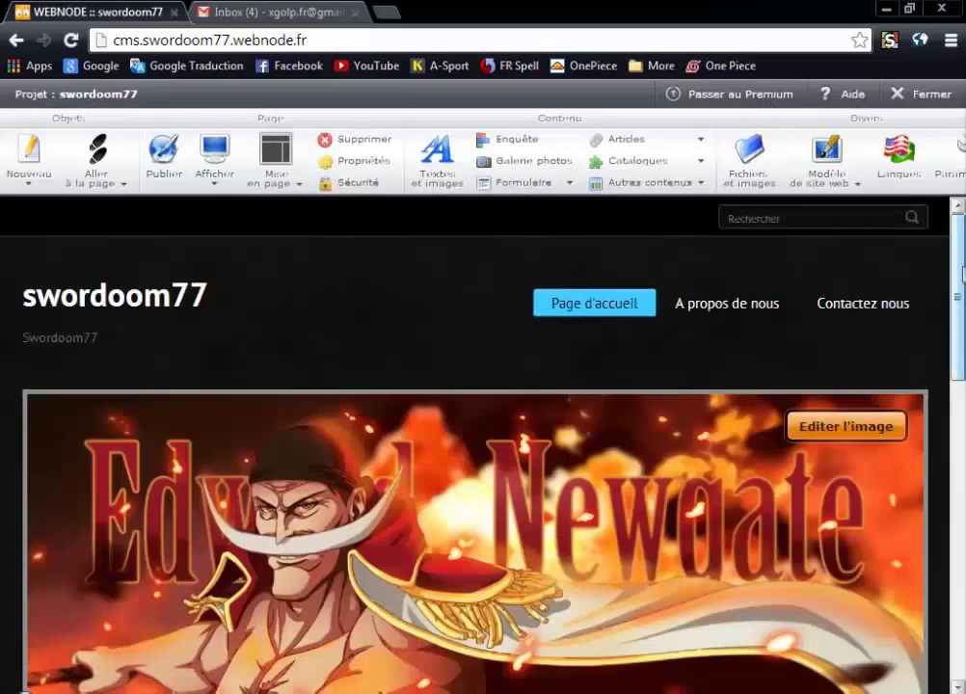
- Open the homepage welcome text for editing and extend its heading to "Bienvenue sur notre site SworDoom77"
drag(959, 289, 950, 466)
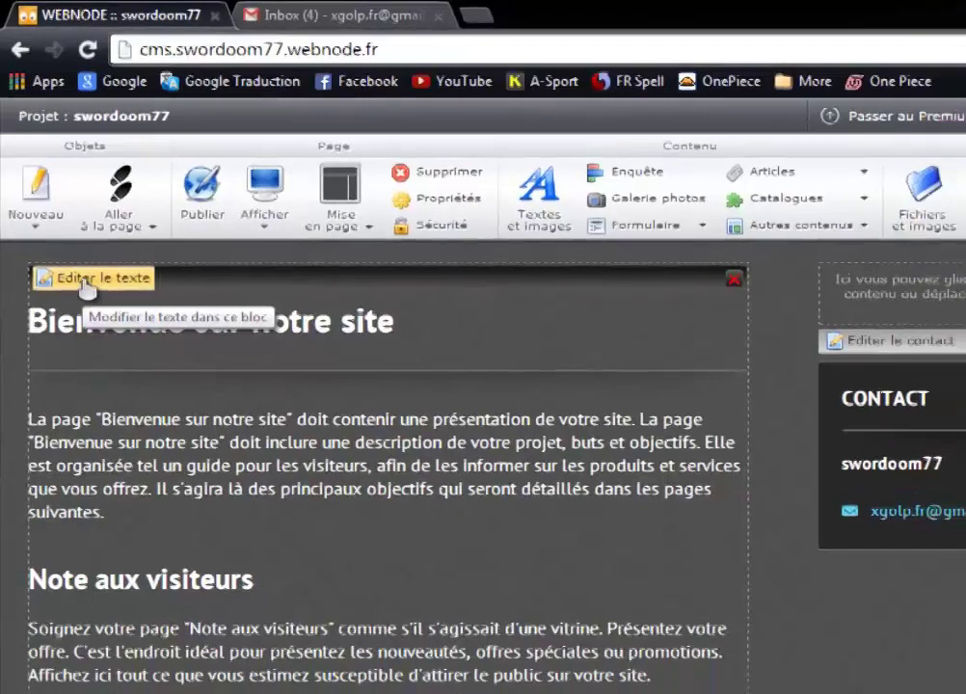
click(85, 259)
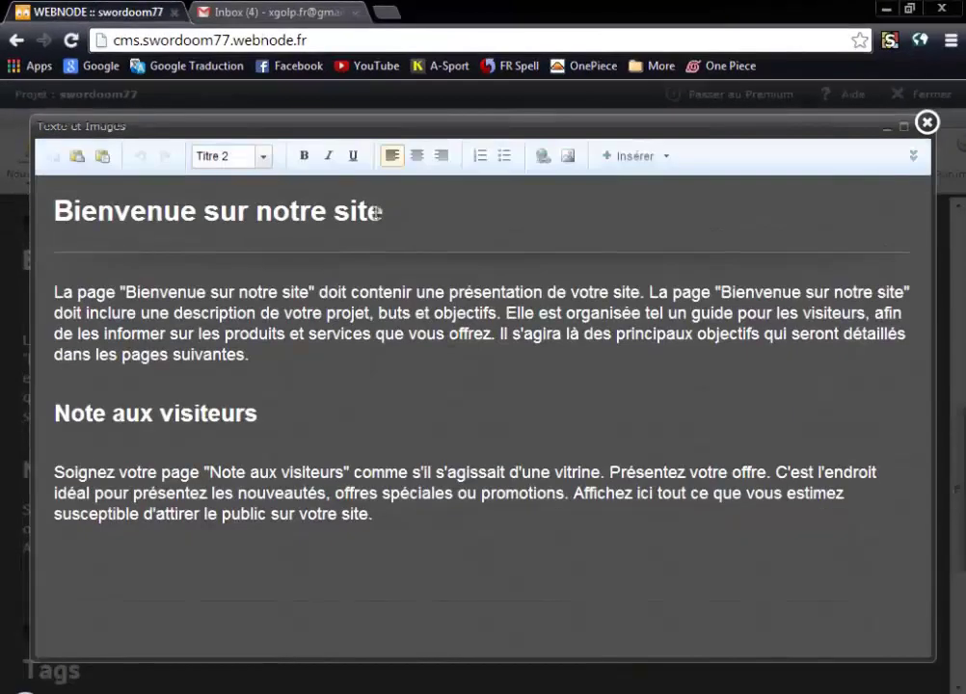
drag(375, 212, 39, 213)
drag(207, 214, 398, 220)
text(Swor)
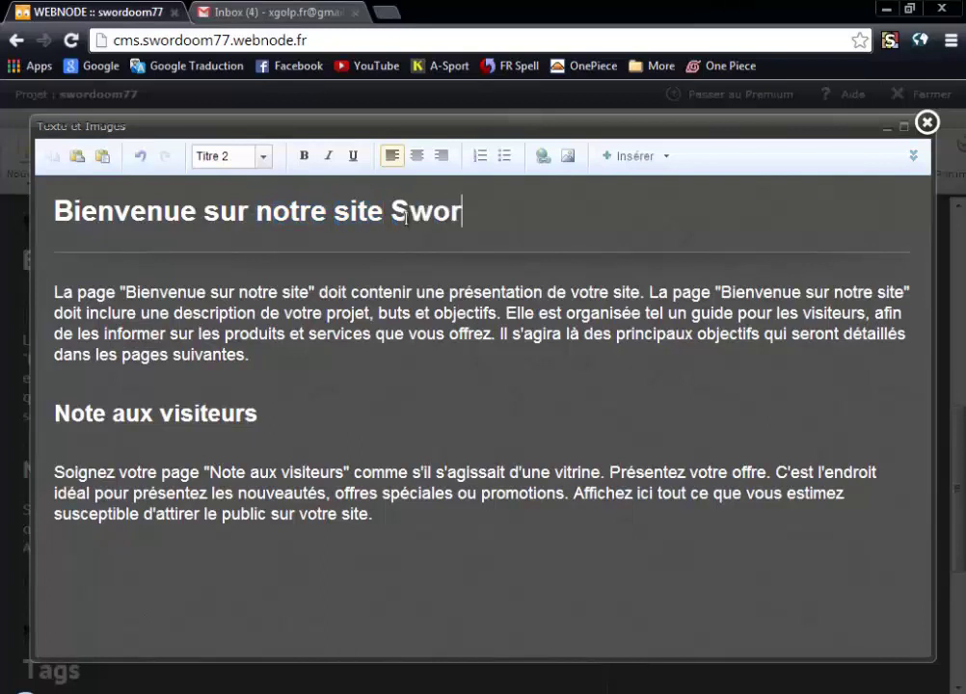
text(Doom77)
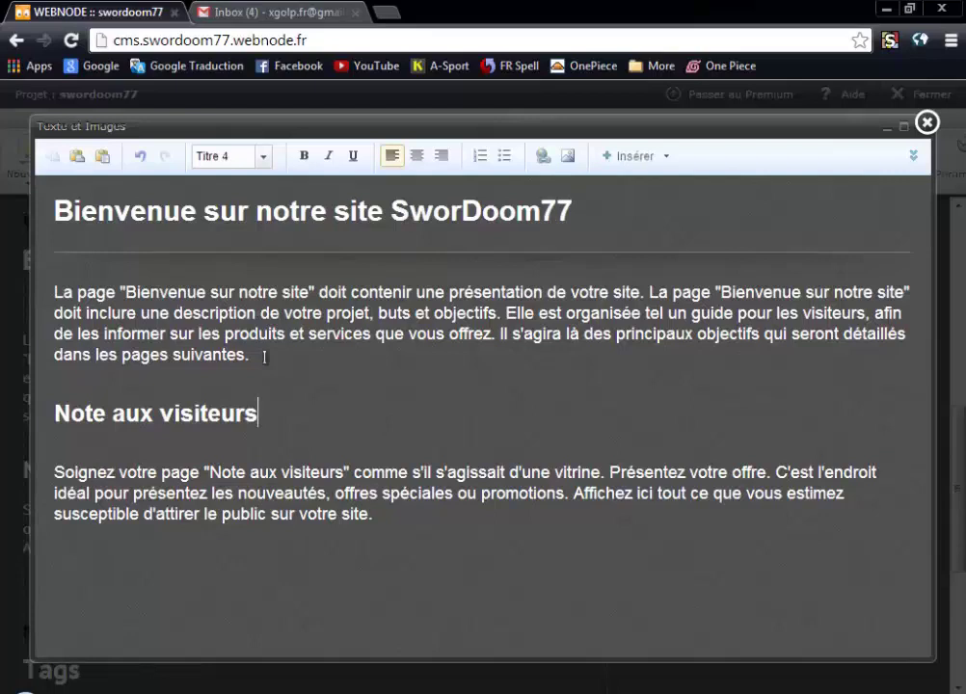
- Replace the paragraph under "Note aux visiteurs" with "Salut tout le monde!" and close the text editor, keeping the changes
drag(264, 358, 52, 292)
click(345, 467)
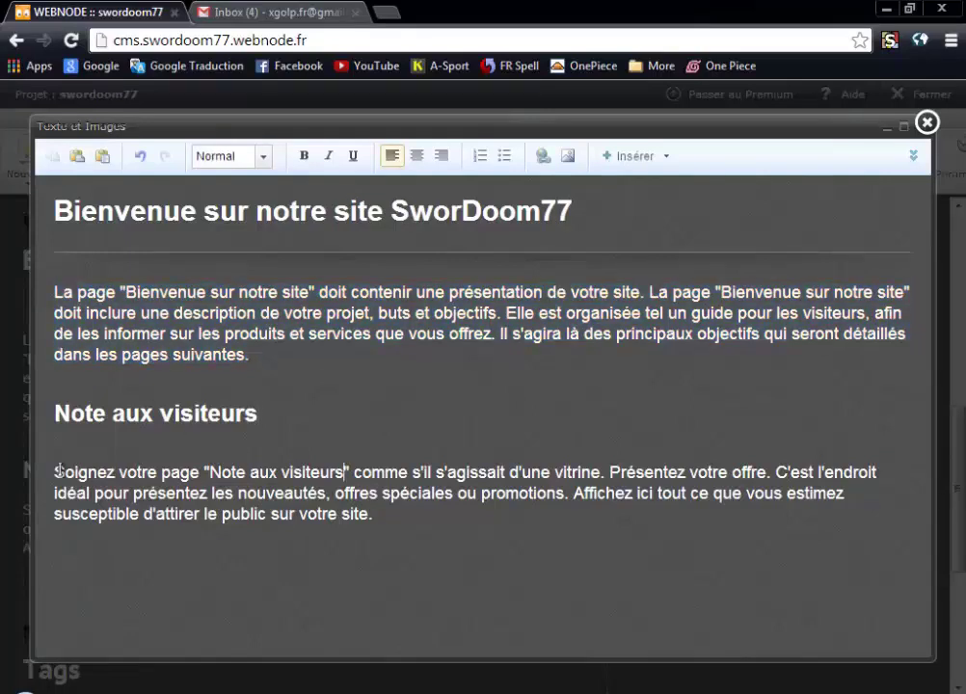
drag(67, 473, 376, 528)
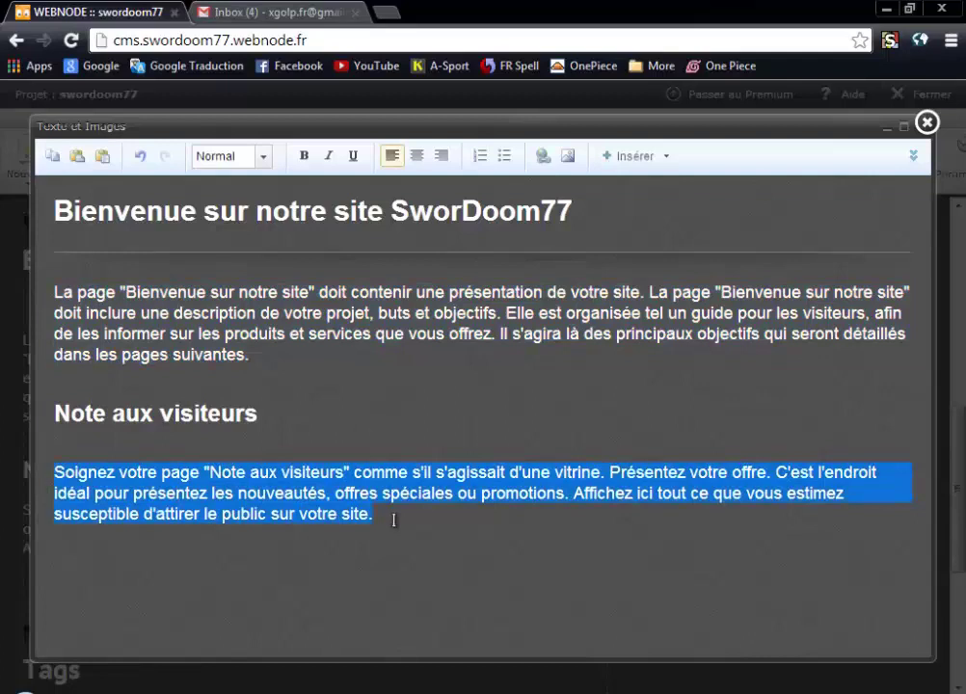
key(BackSpace)
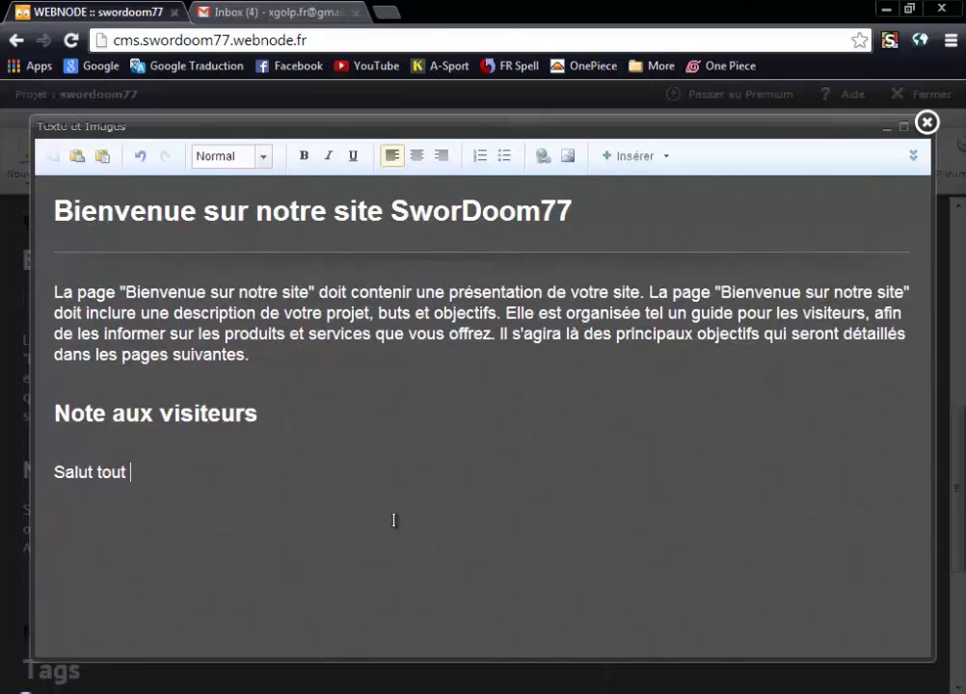
text(monde!)
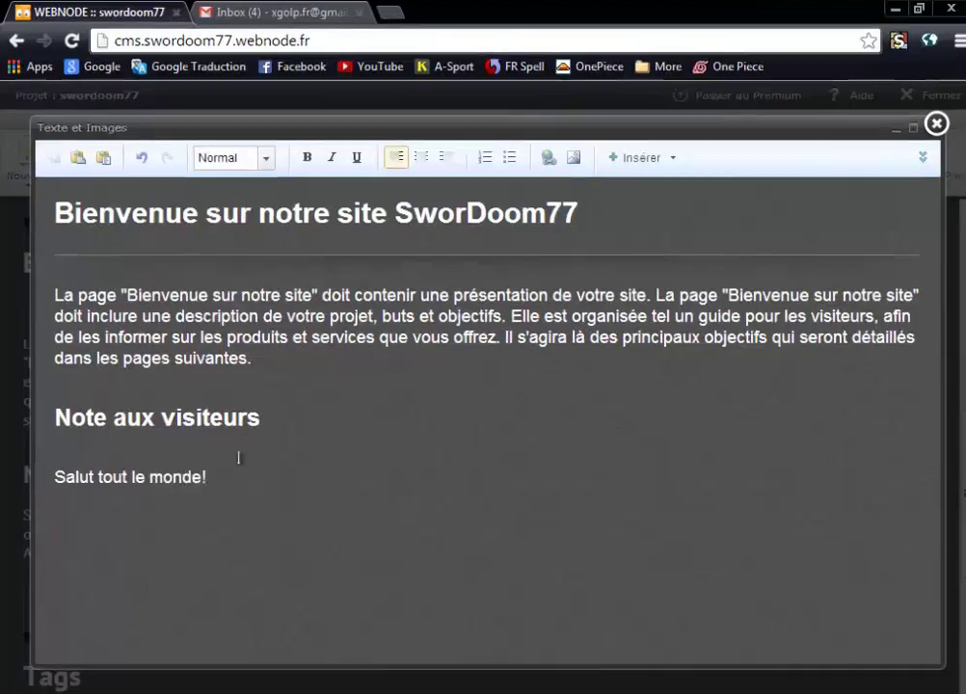
click(935, 123)
click(533, 446)
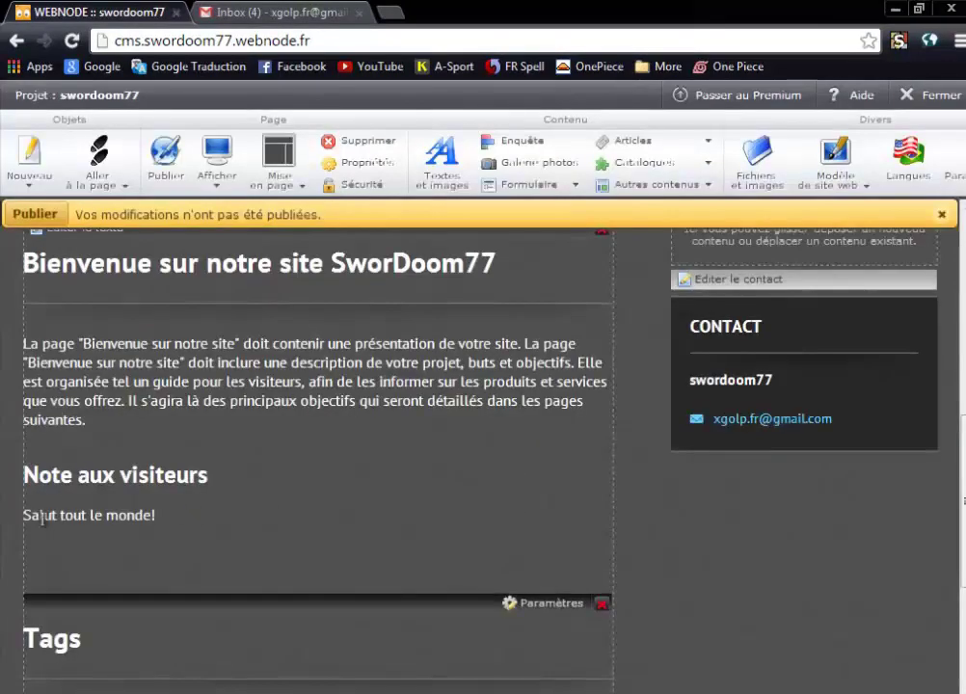
scroll(261, 492, up, 3)
scroll(332, 514, down, 2)
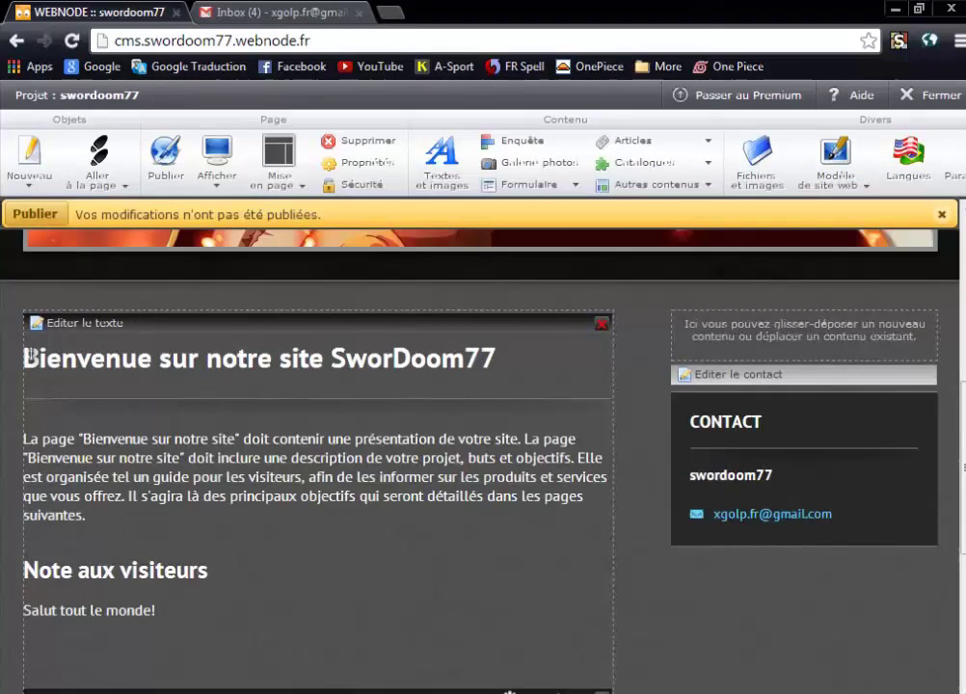
drag(29, 357, 497, 359)
click(504, 358)
- Edit the homepage contact block and set Afficher les contacts to Non
scroll(504, 358, down, 1)
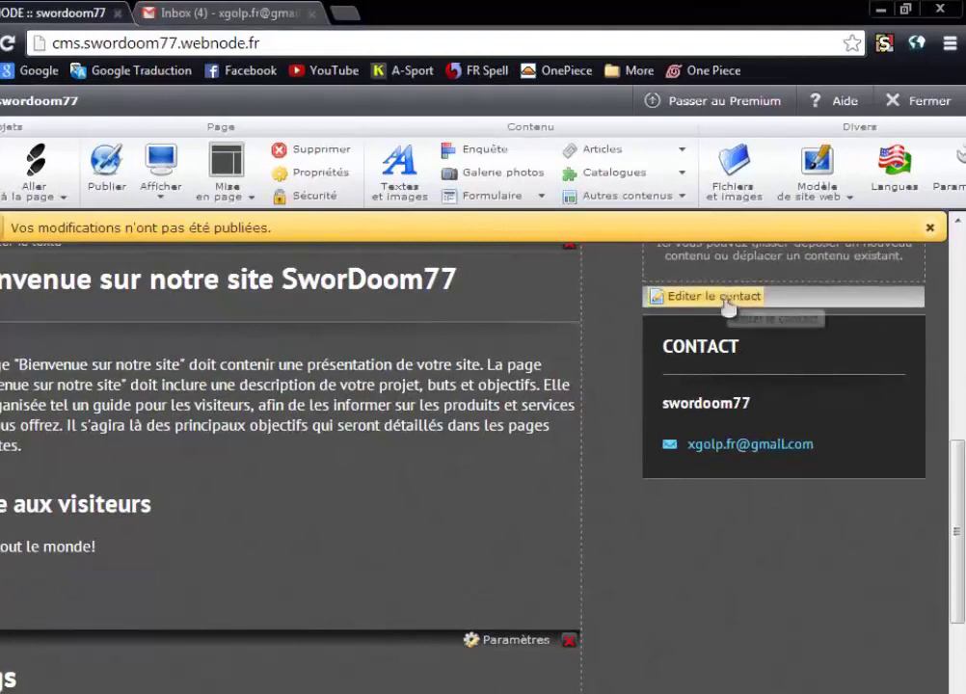
click(725, 299)
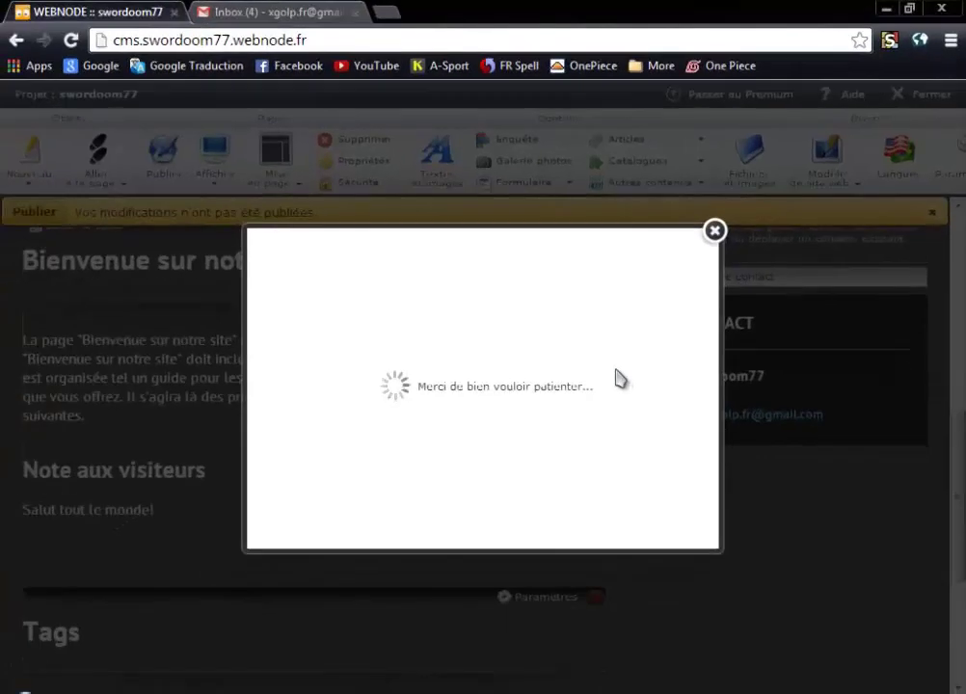
click(486, 360)
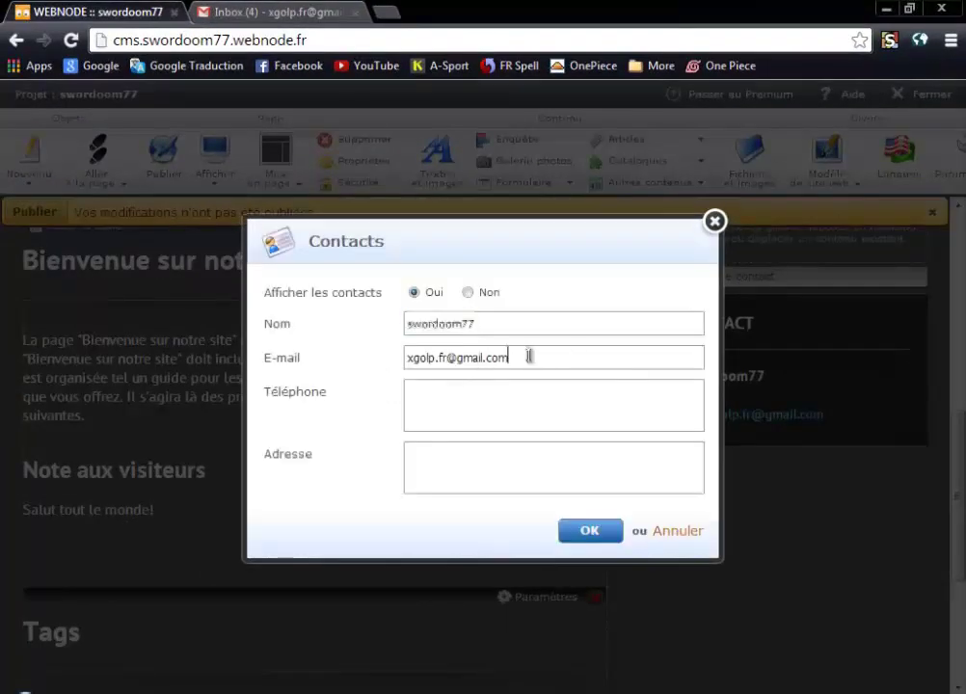
click(456, 398)
click(496, 358)
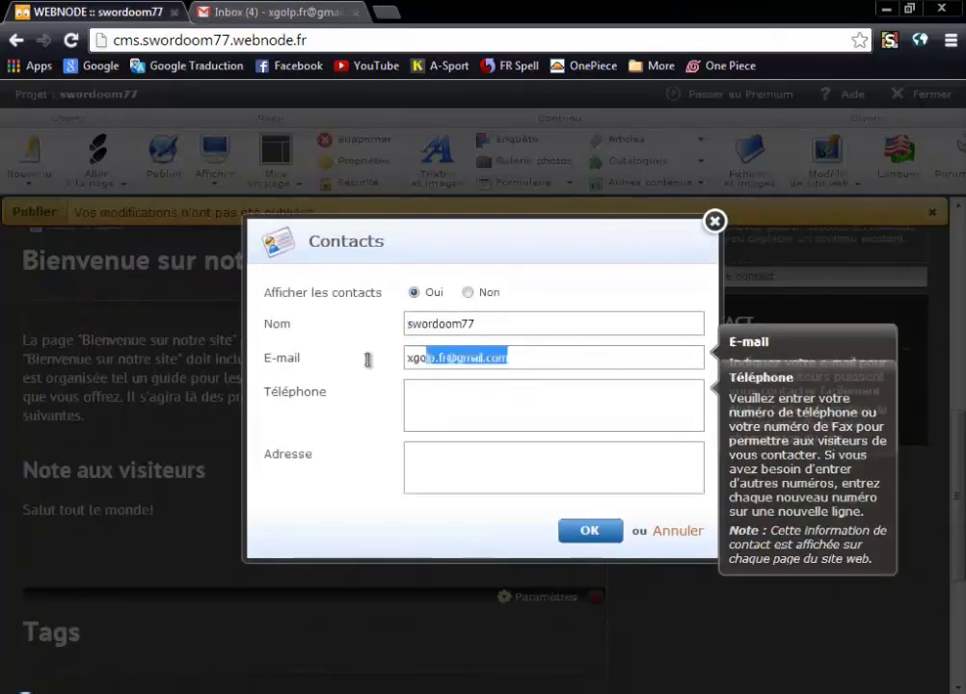
click(448, 383)
click(466, 402)
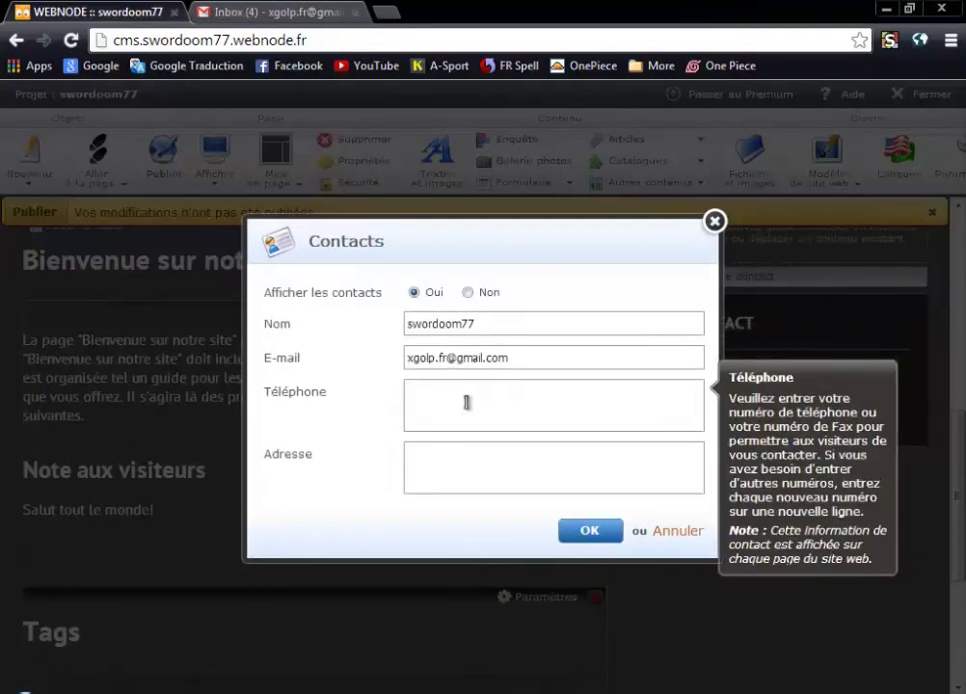
click(446, 468)
click(531, 324)
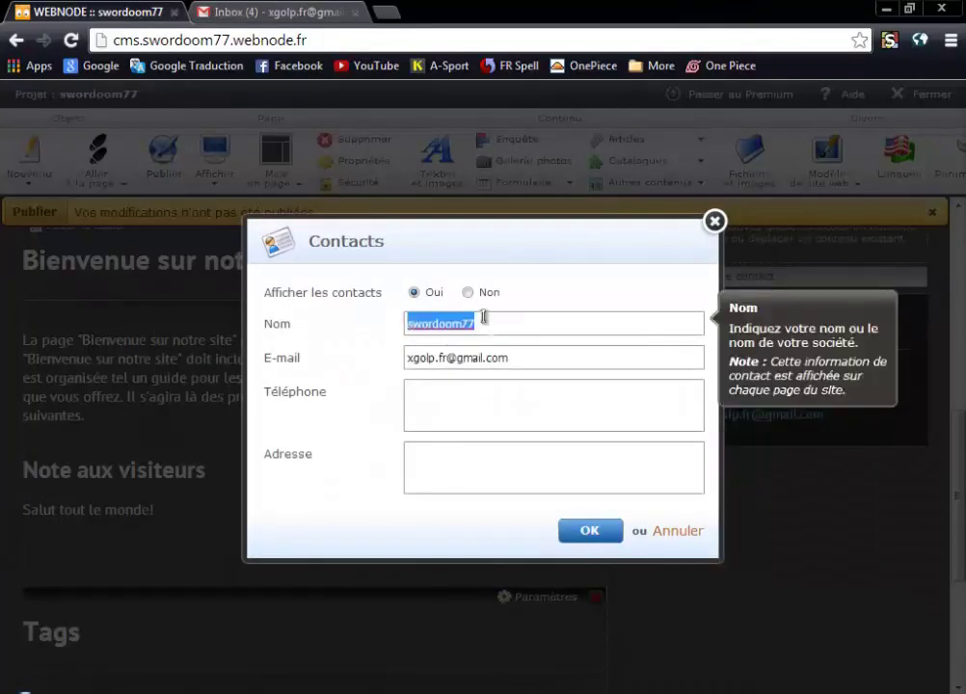
click(386, 333)
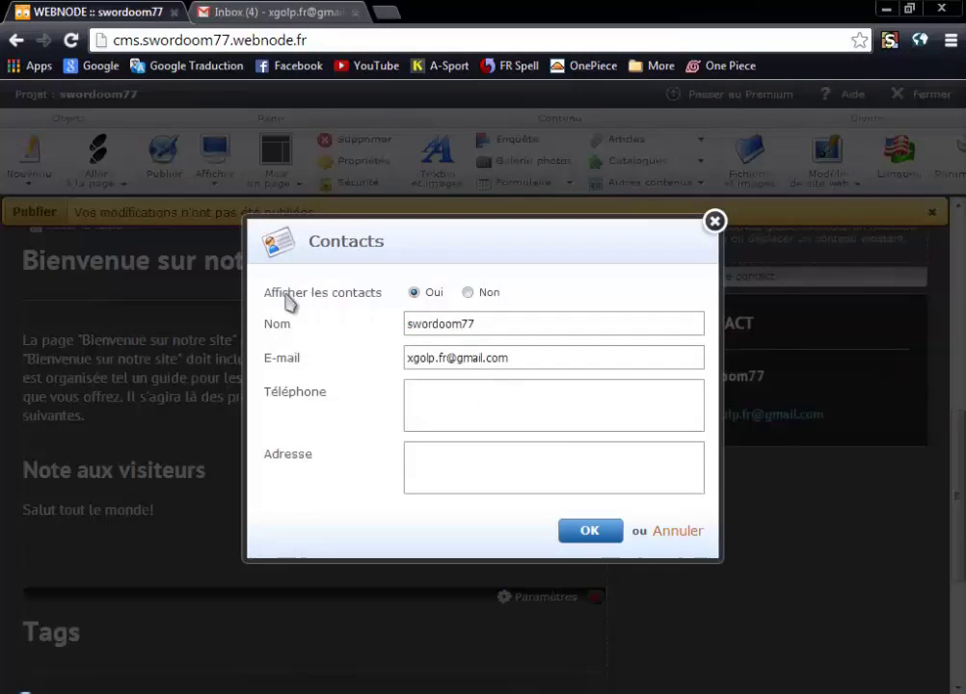
click(469, 293)
click(578, 530)
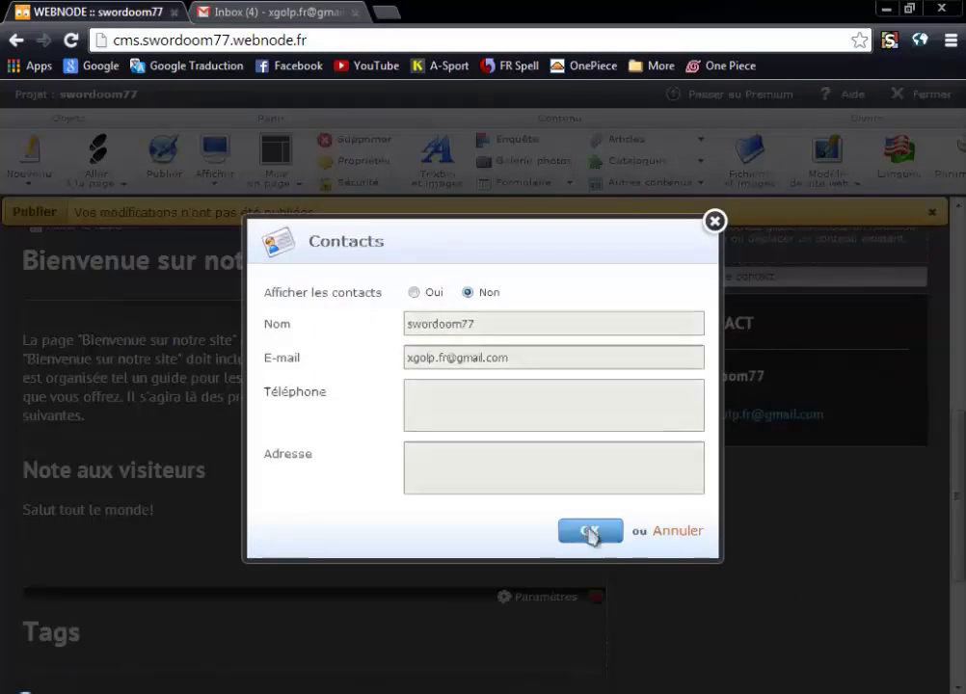
- Add a text and images block to the homepage sidebar above the contact block, containing "Salut tout le monde", and save it
scroll(793, 526, down, 4)
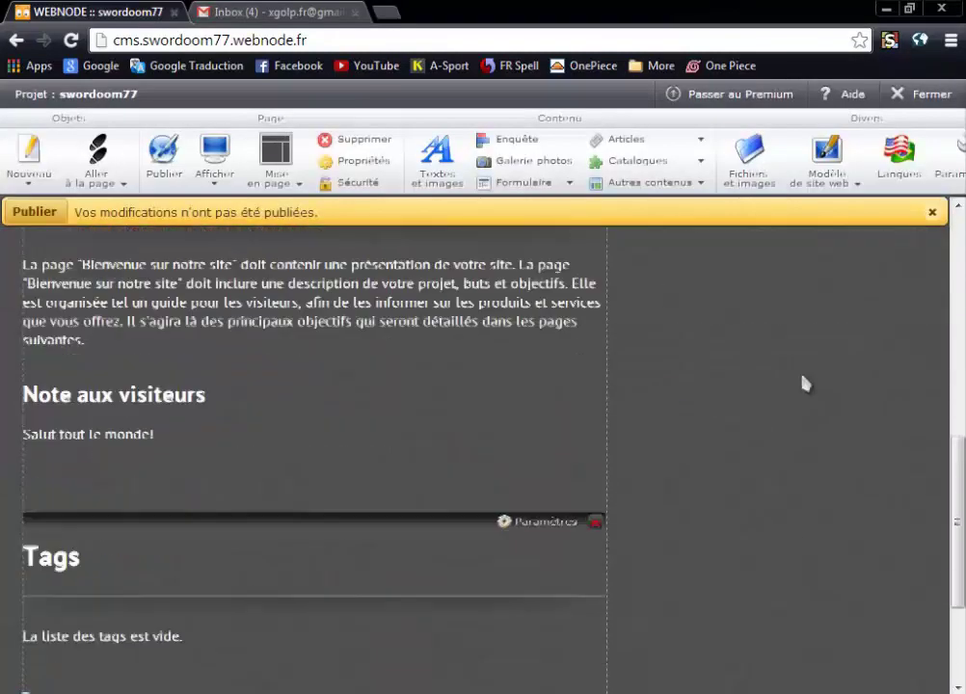
scroll(816, 357, up, 2)
scroll(750, 461, down, 1)
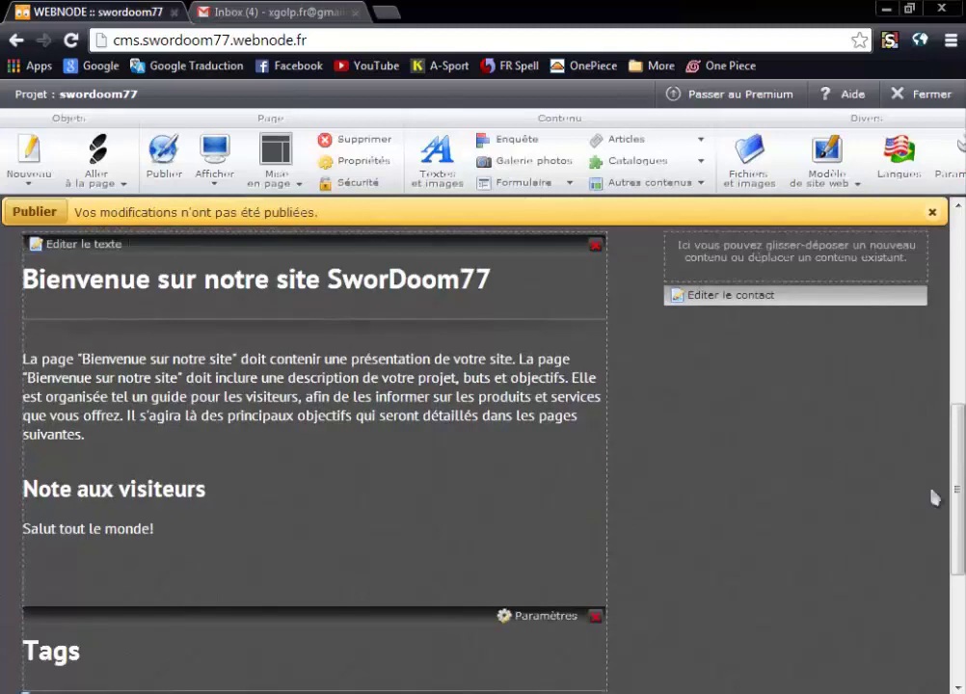
scroll(648, 433, up, 2)
scroll(713, 429, down, 5)
scroll(714, 429, up, 4)
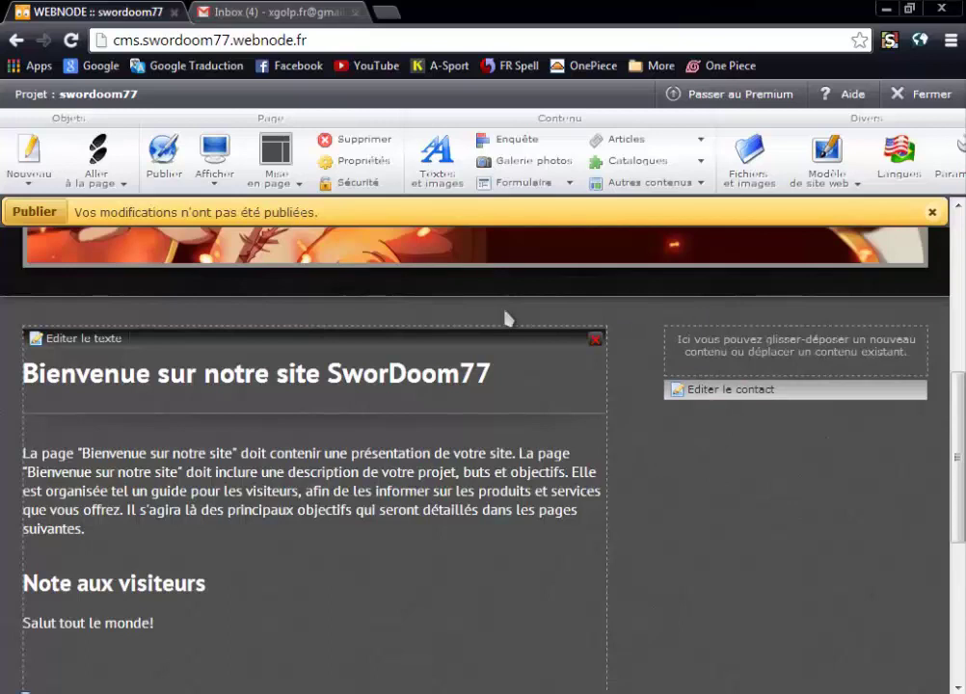
drag(420, 166, 747, 328)
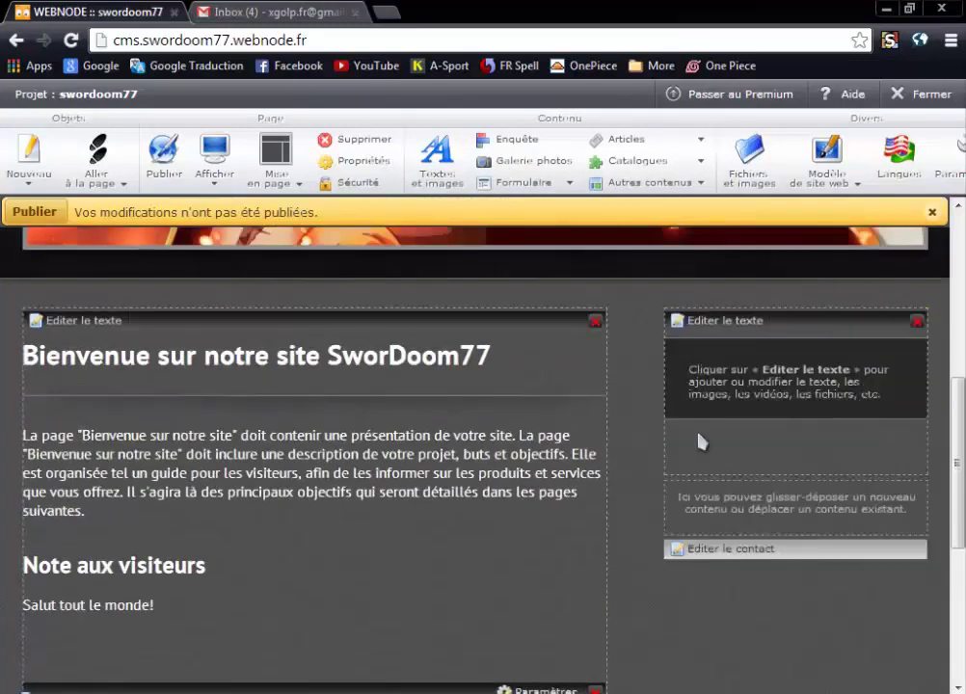
click(713, 337)
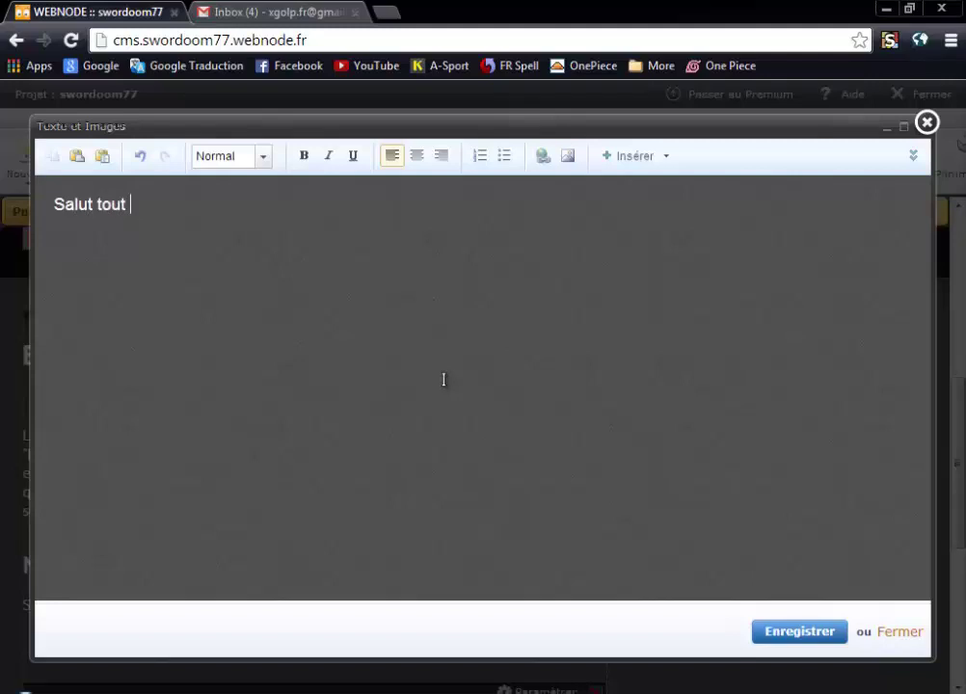
click(801, 632)
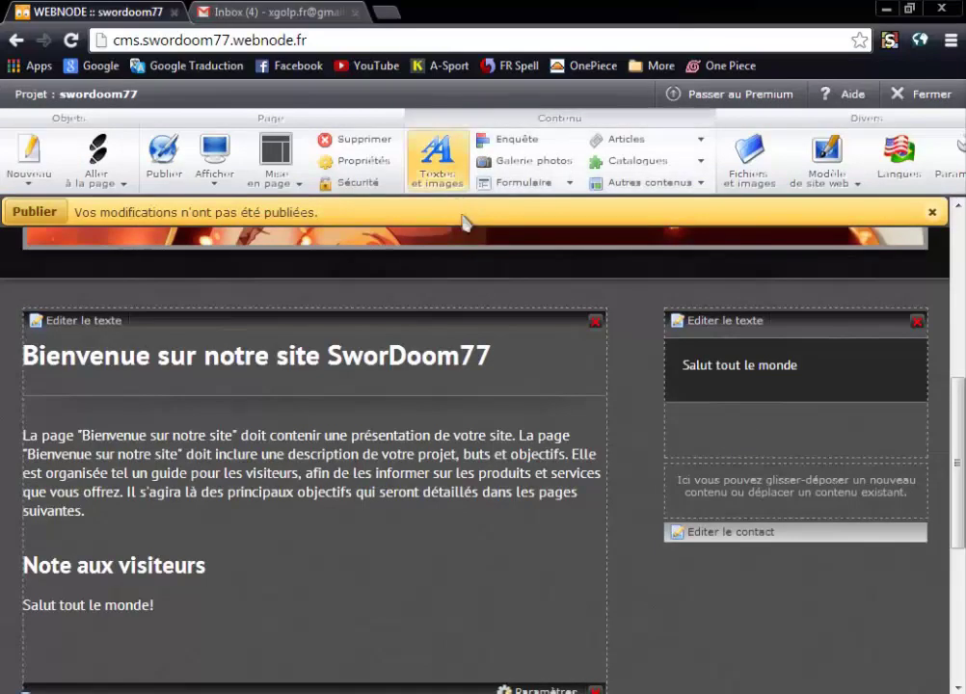
click(566, 187)
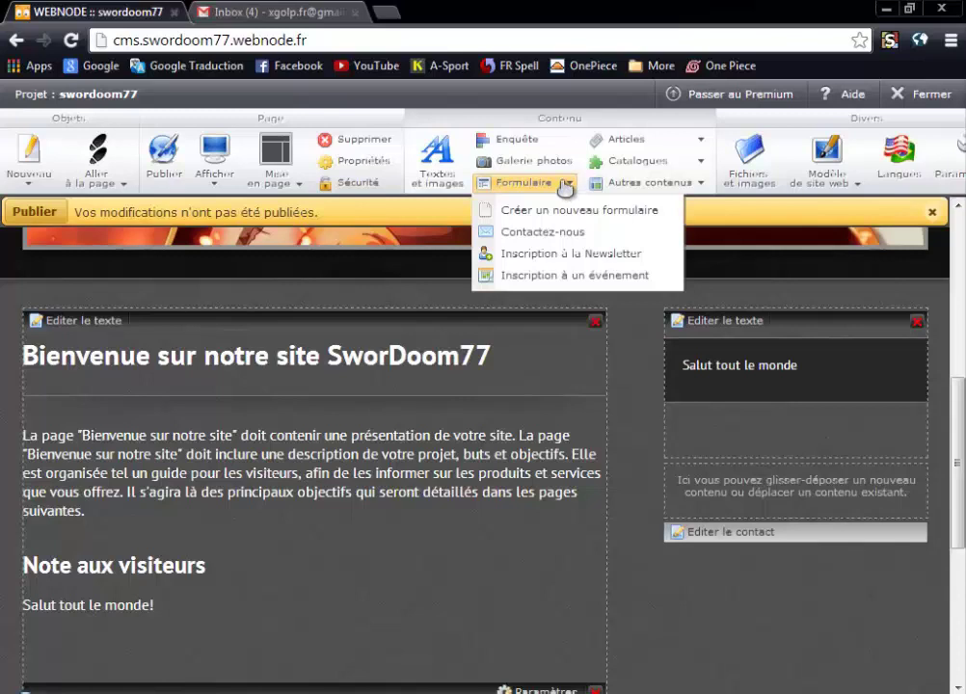
click(636, 442)
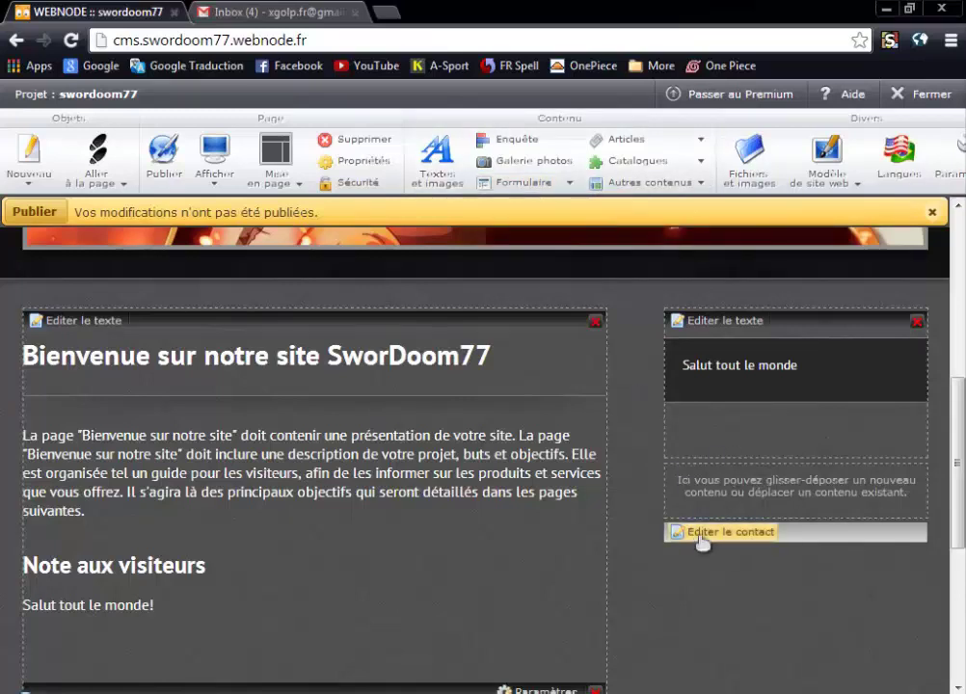
- Edit the homepage contact block and set Afficher les contacts to Oui
click(722, 532)
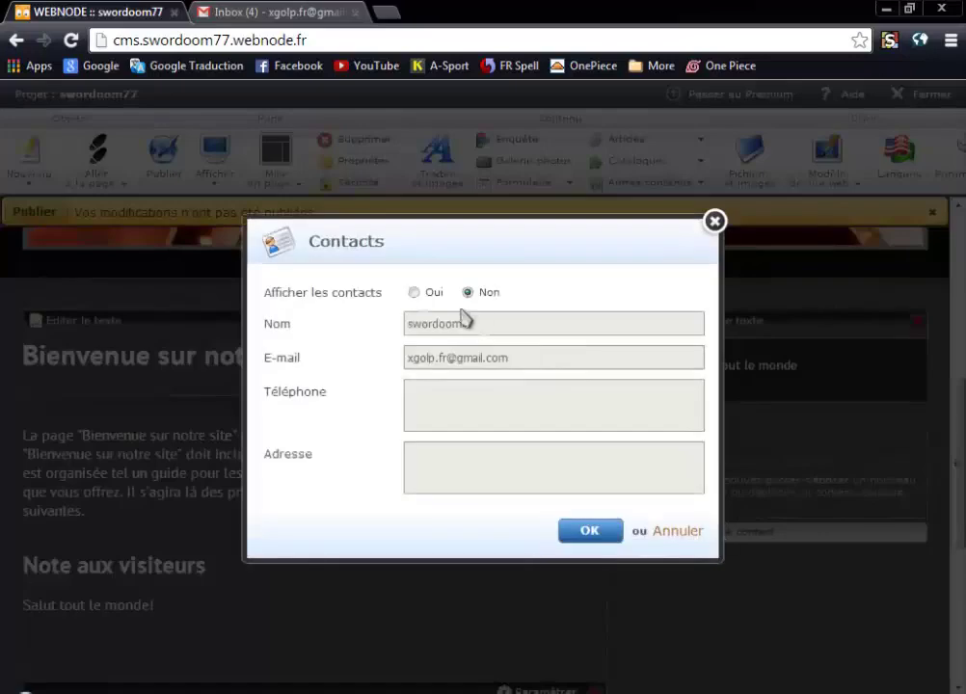
click(418, 294)
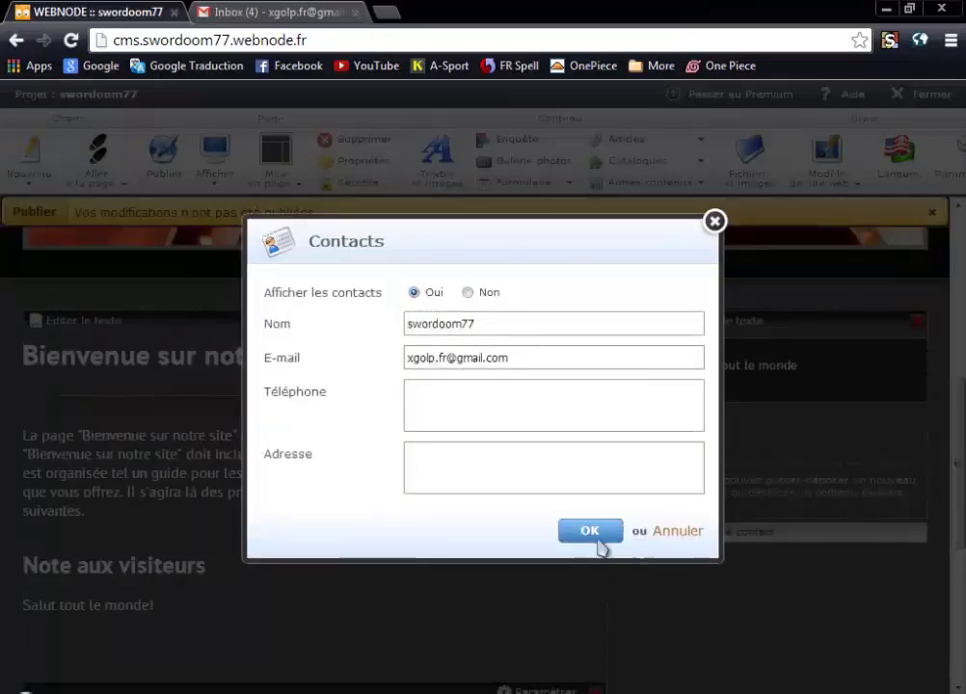
click(677, 531)
click(536, 429)
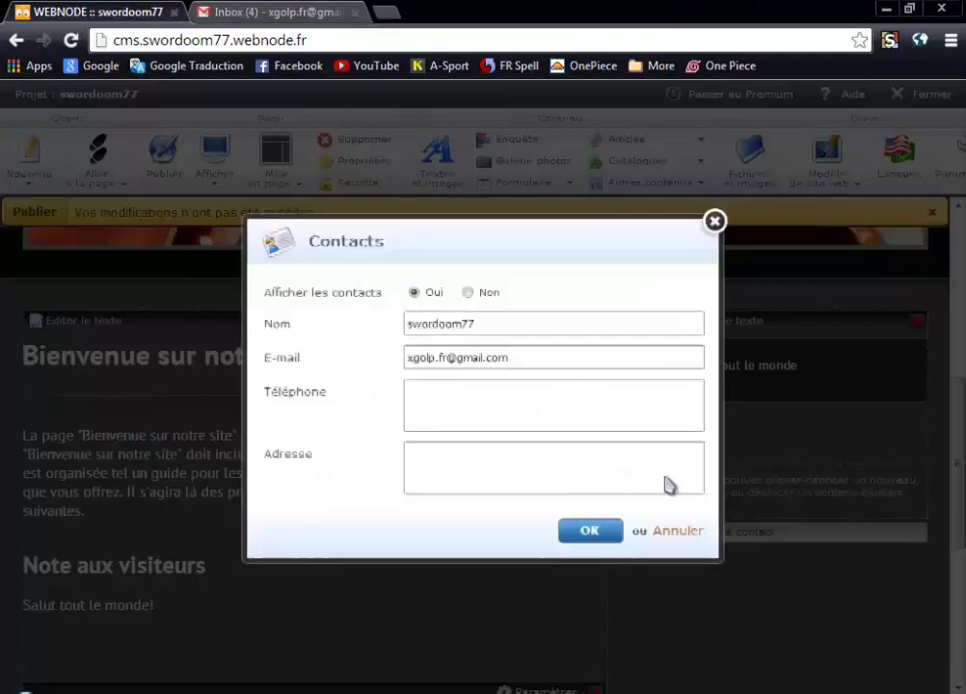
- Add a second text and images block to the sidebar, between the "Salut tout le monde" block and the contact block
scroll(582, 347, up, 1)
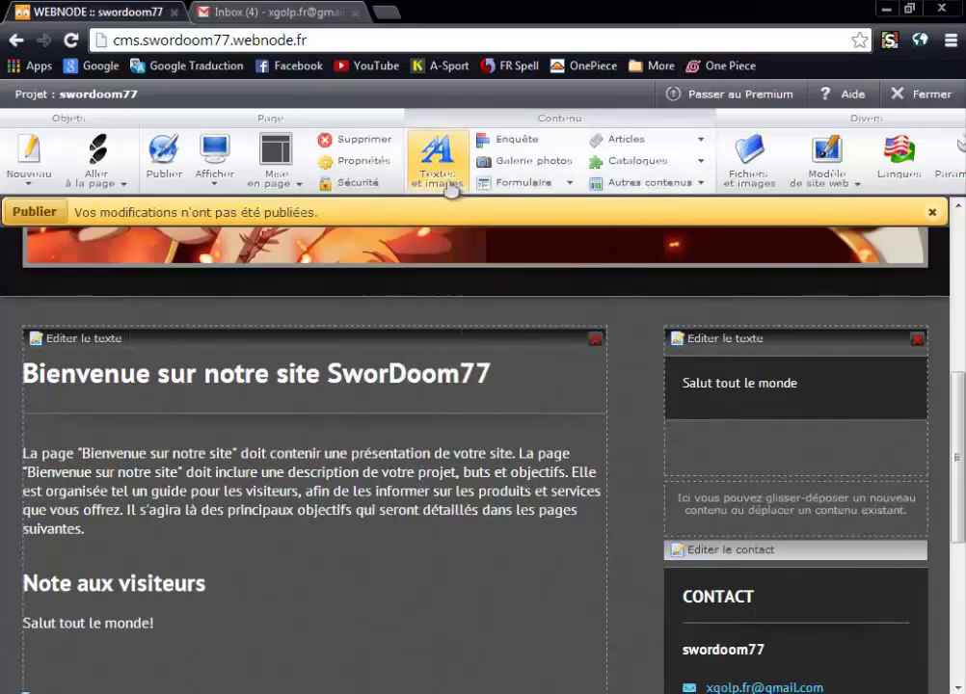
drag(451, 190, 735, 538)
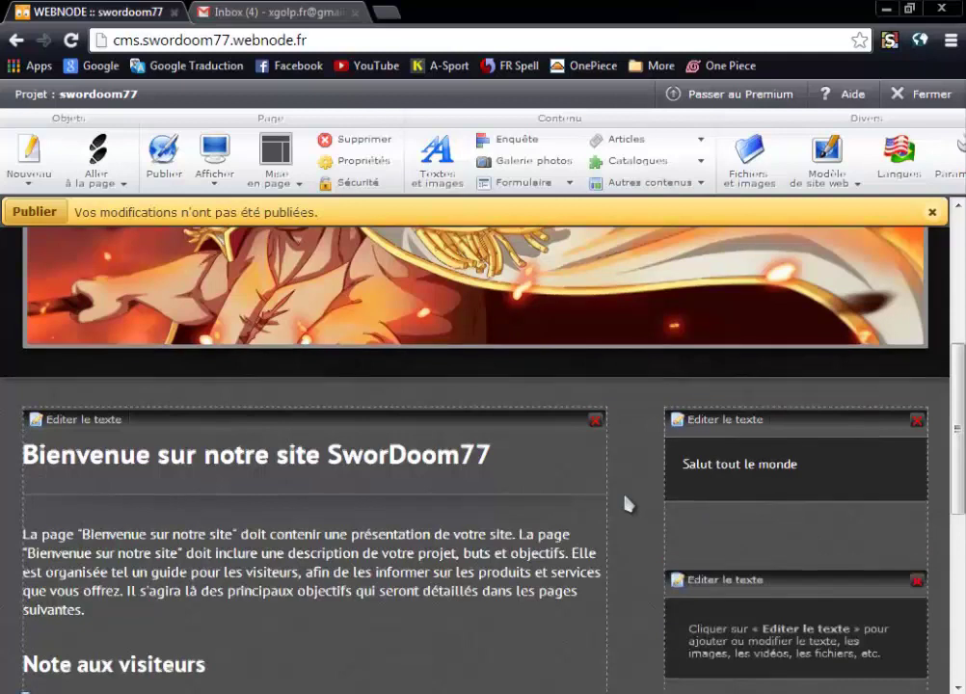
scroll(625, 492, down, 1)
scroll(675, 498, down, 1)
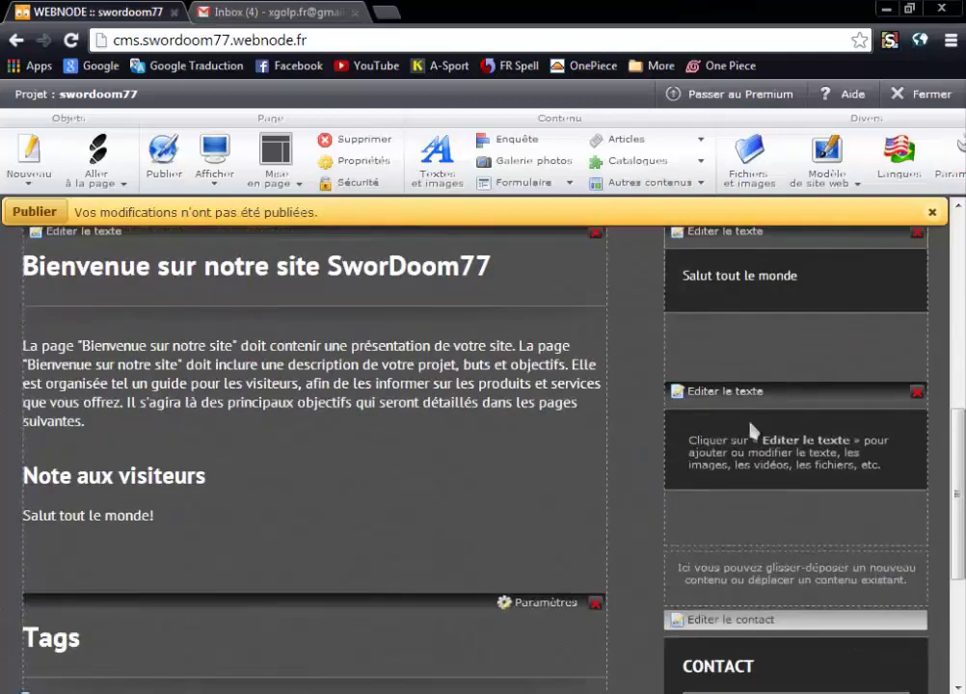
- Upload the Real-Madrid-Clean-Image-Logo-HD picture from the Wallpapers folder into the new sidebar block and save the block
click(743, 390)
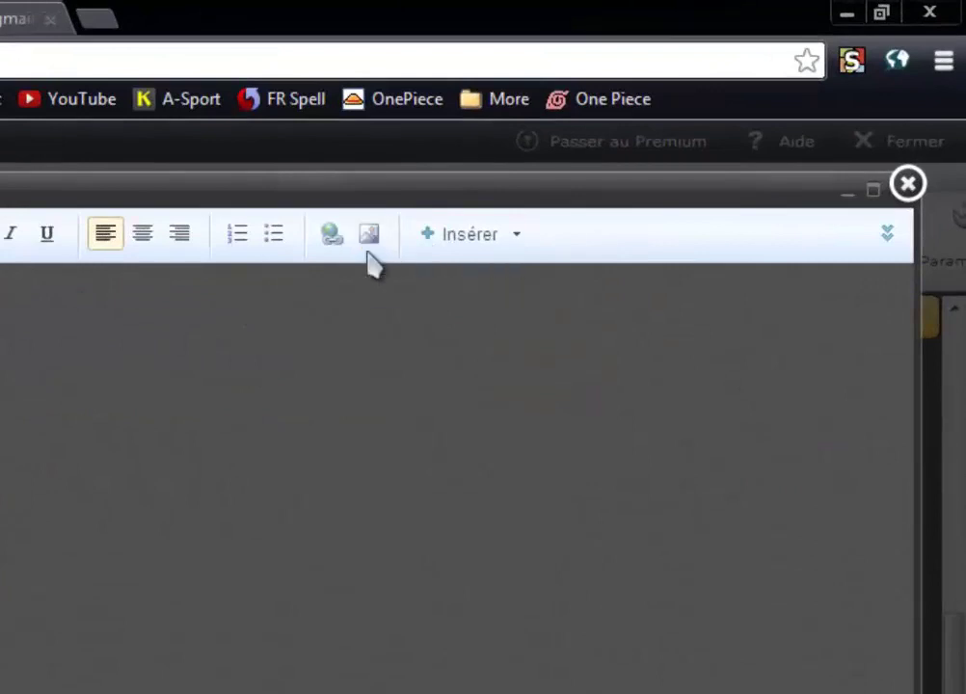
click(368, 235)
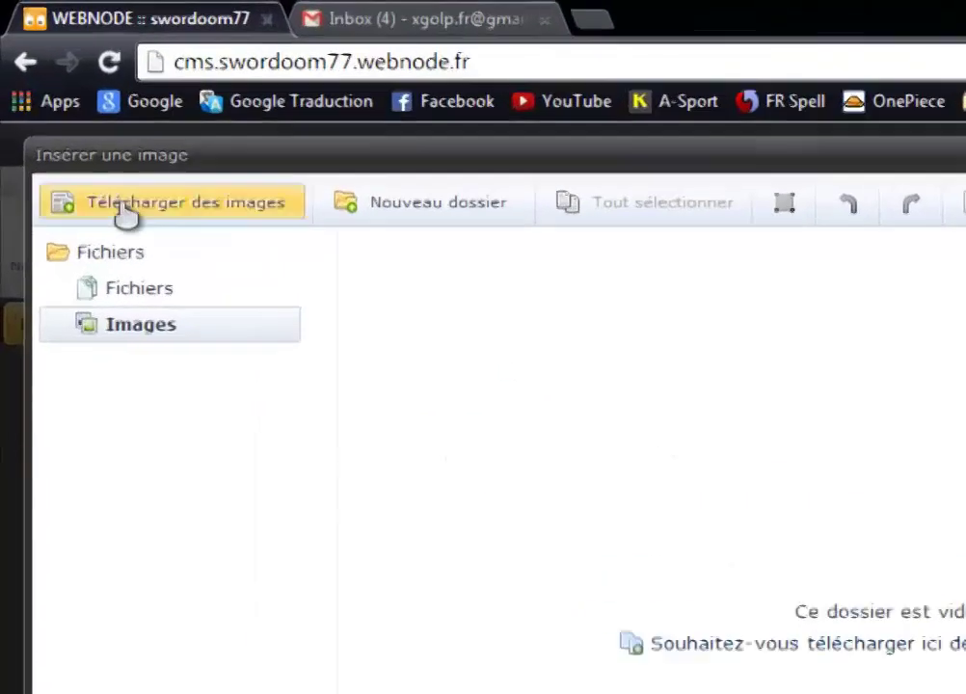
click(158, 230)
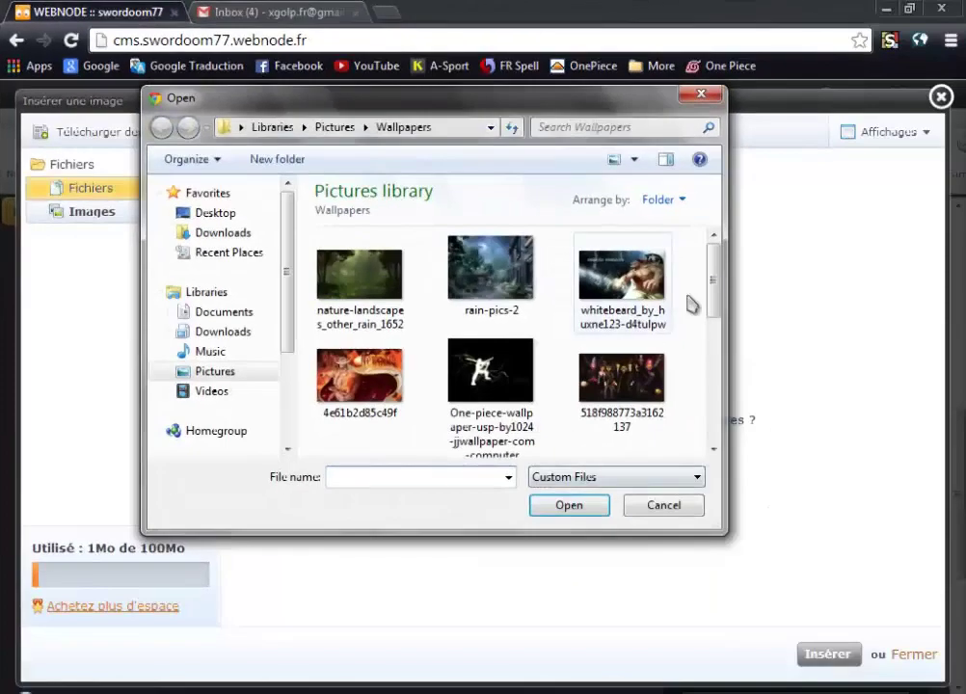
drag(718, 283, 714, 381)
click(646, 386)
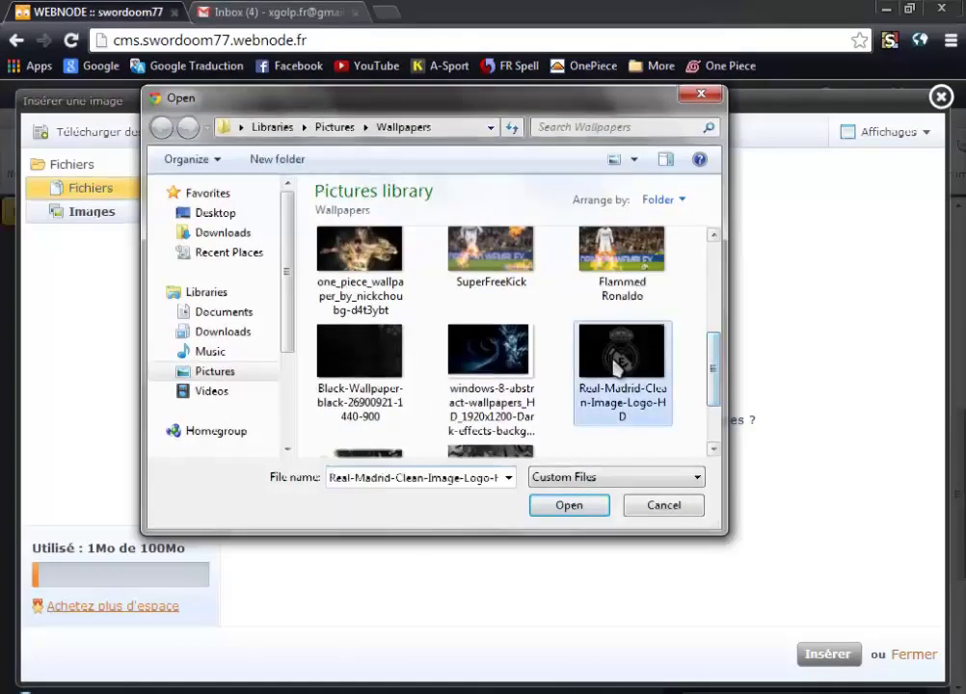
click(569, 505)
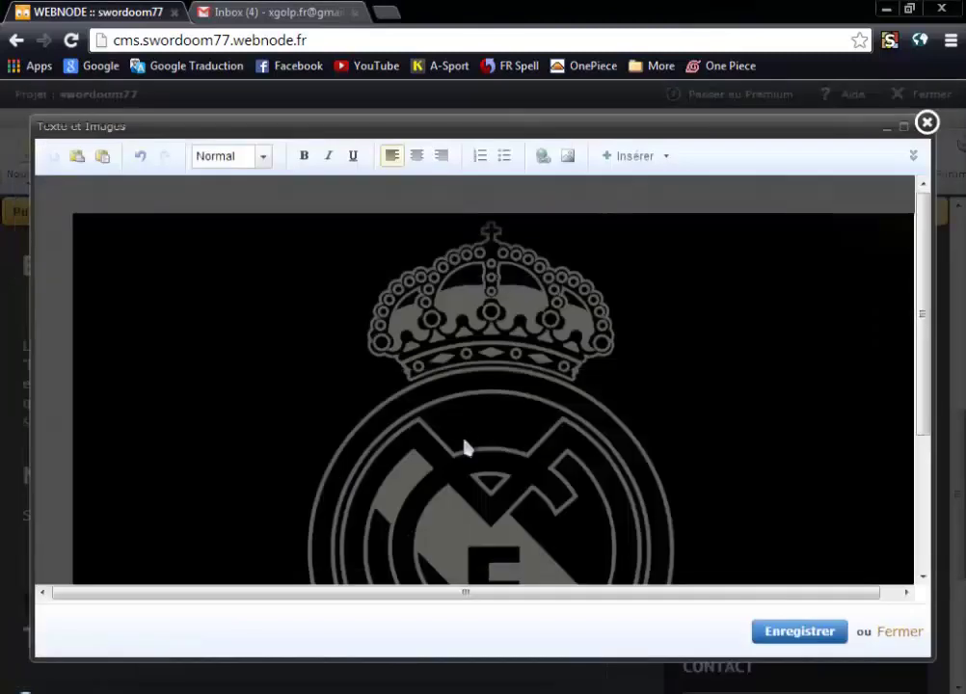
drag(464, 442, 464, 389)
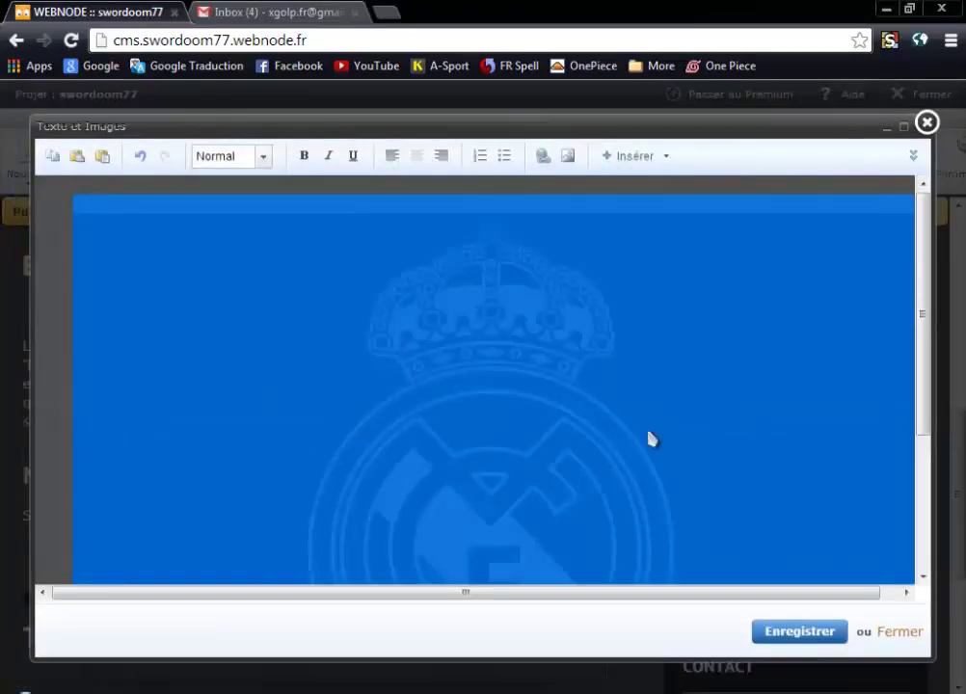
click(260, 184)
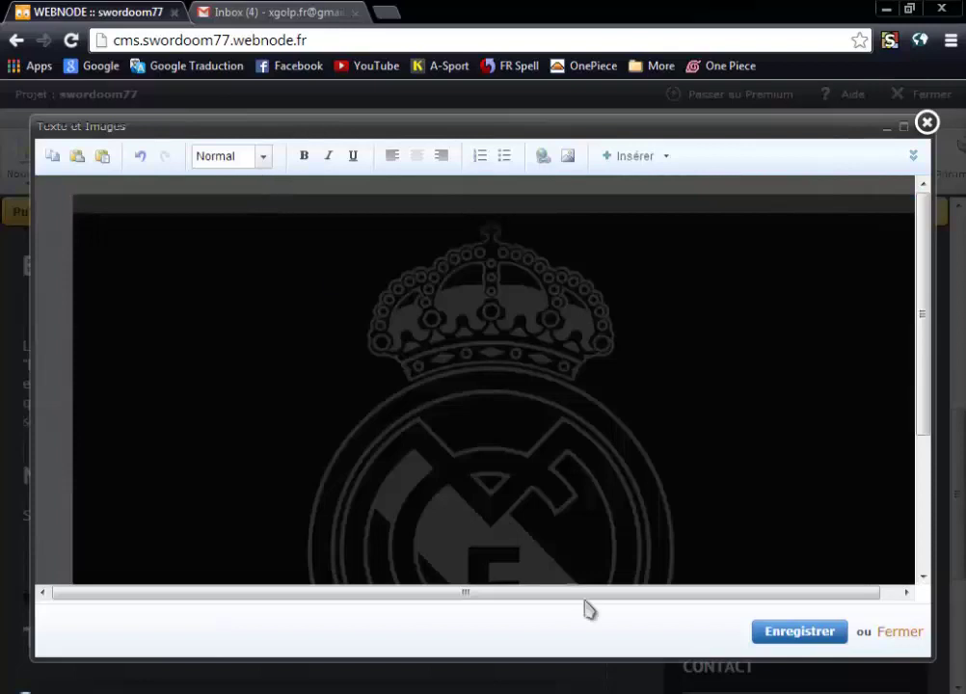
click(771, 631)
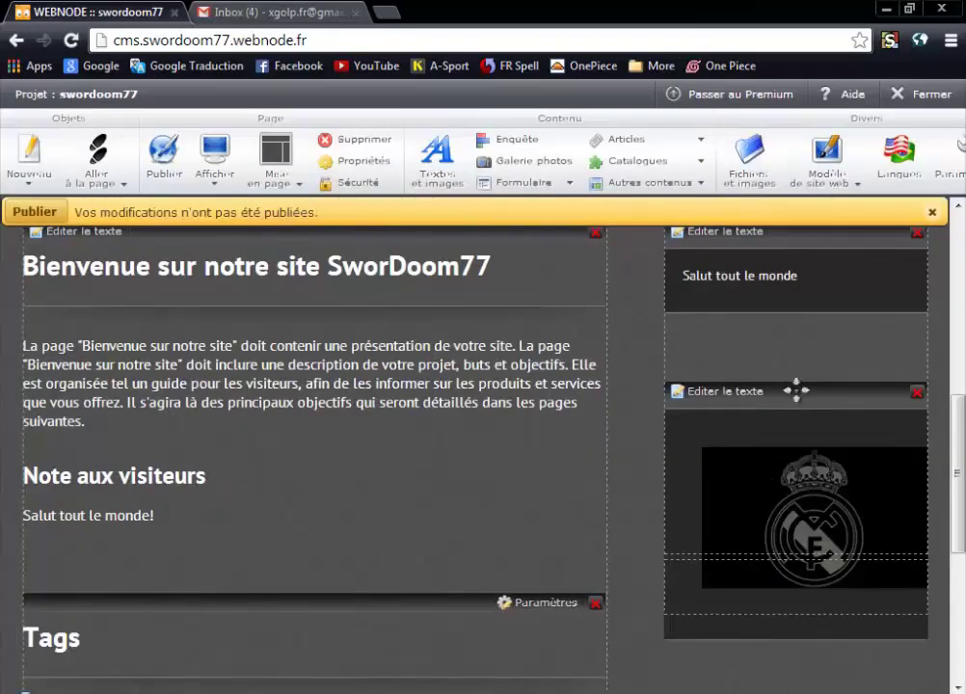
- Move the Real Madrid picture block above the "Salut tout le monde" block in the sidebar
drag(795, 391, 776, 280)
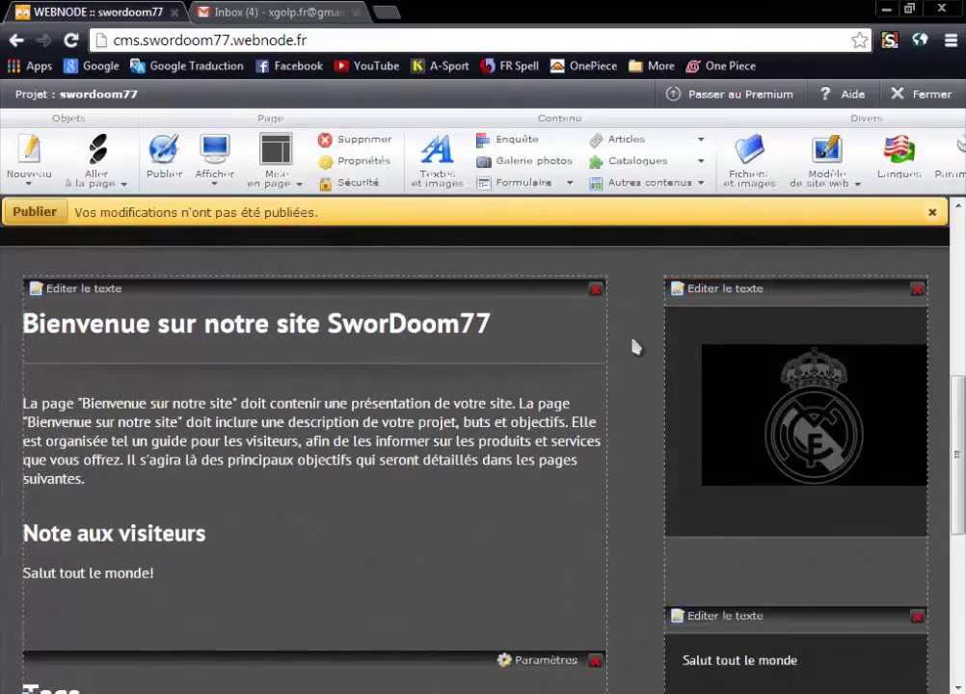
scroll(686, 341, down, 1)
scroll(687, 341, up, 1)
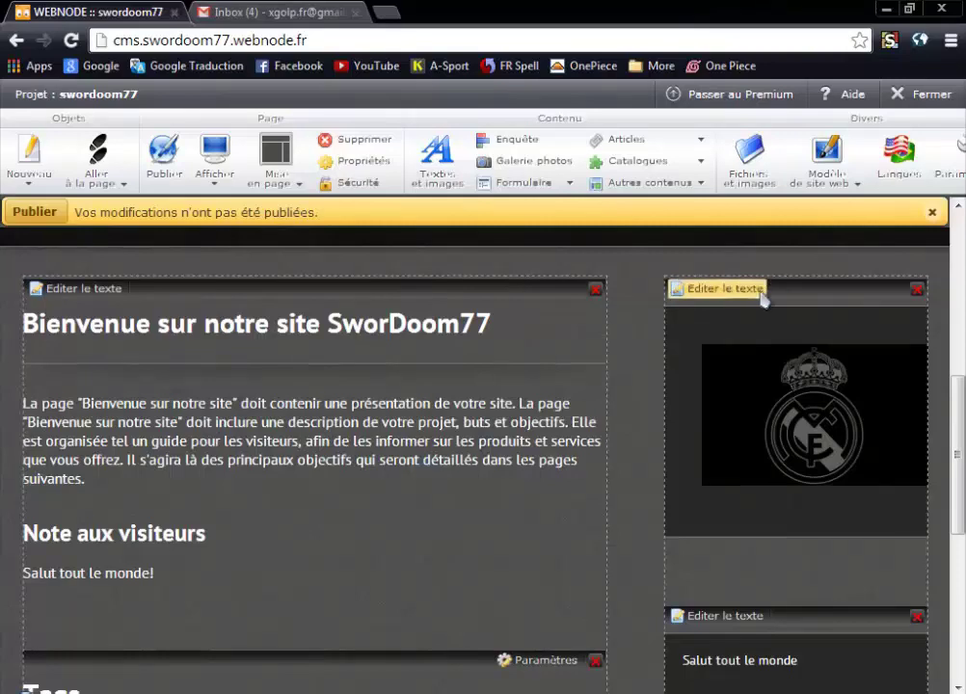
- Move the "Salut tout le monde" block back above the Real Madrid picture block in the sidebar
drag(821, 282, 787, 612)
scroll(720, 590, down, 1)
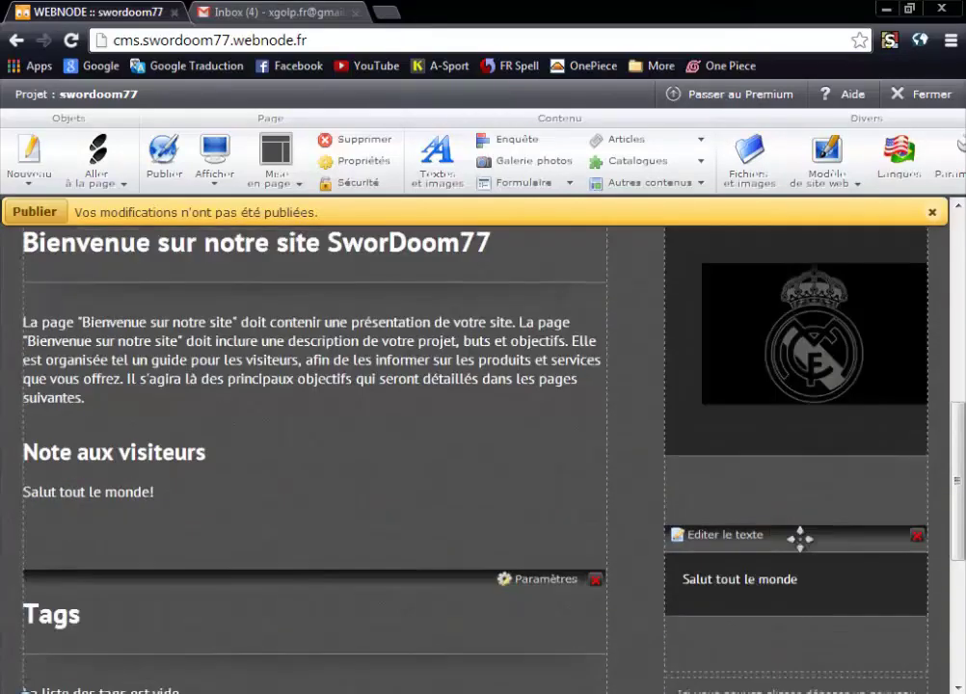
drag(800, 538, 766, 401)
scroll(822, 423, down, 2)
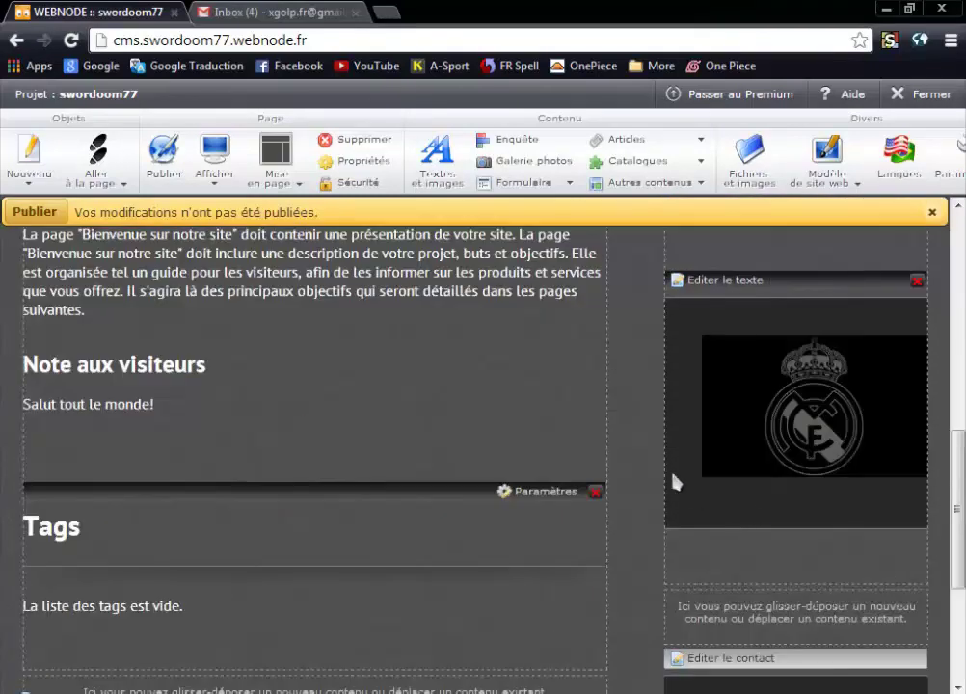
scroll(593, 448, down, 2)
scroll(591, 440, up, 4)
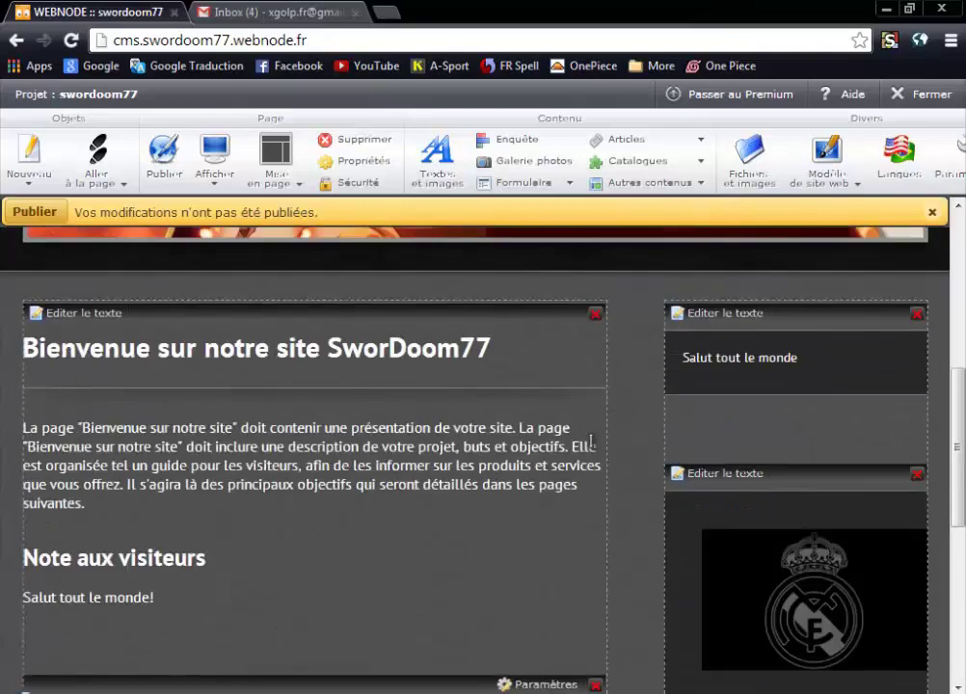
scroll(517, 409, up, 2)
scroll(578, 405, down, 1)
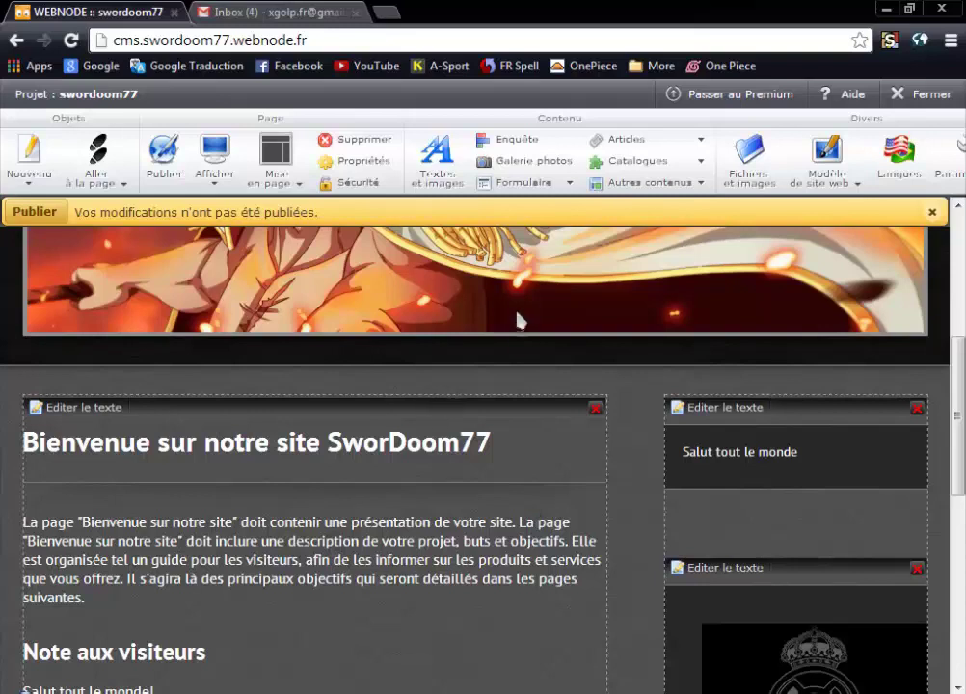
click(214, 185)
click(571, 187)
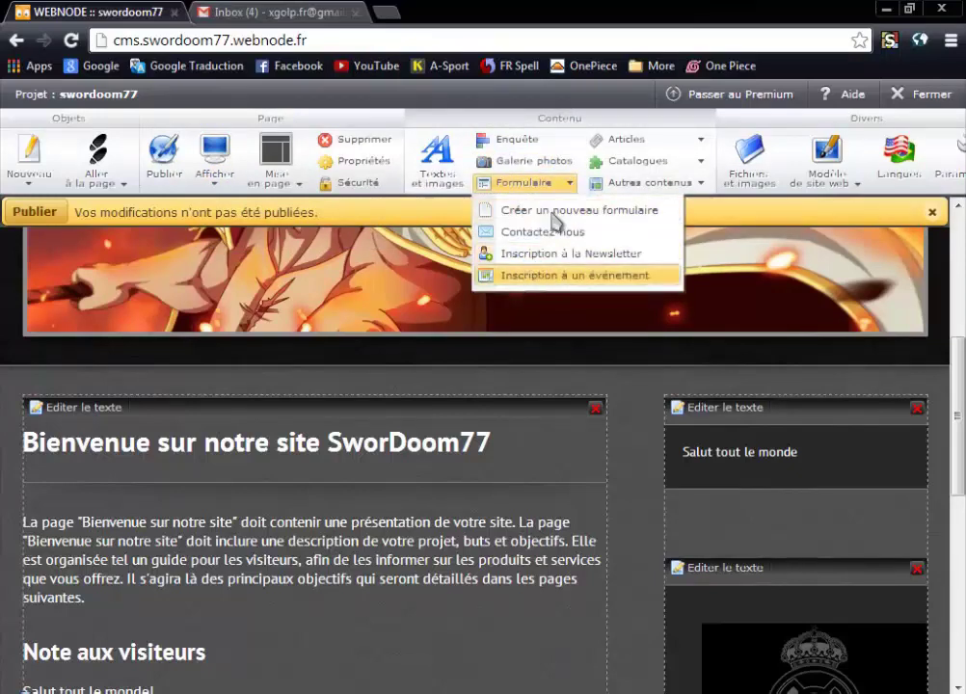
click(700, 184)
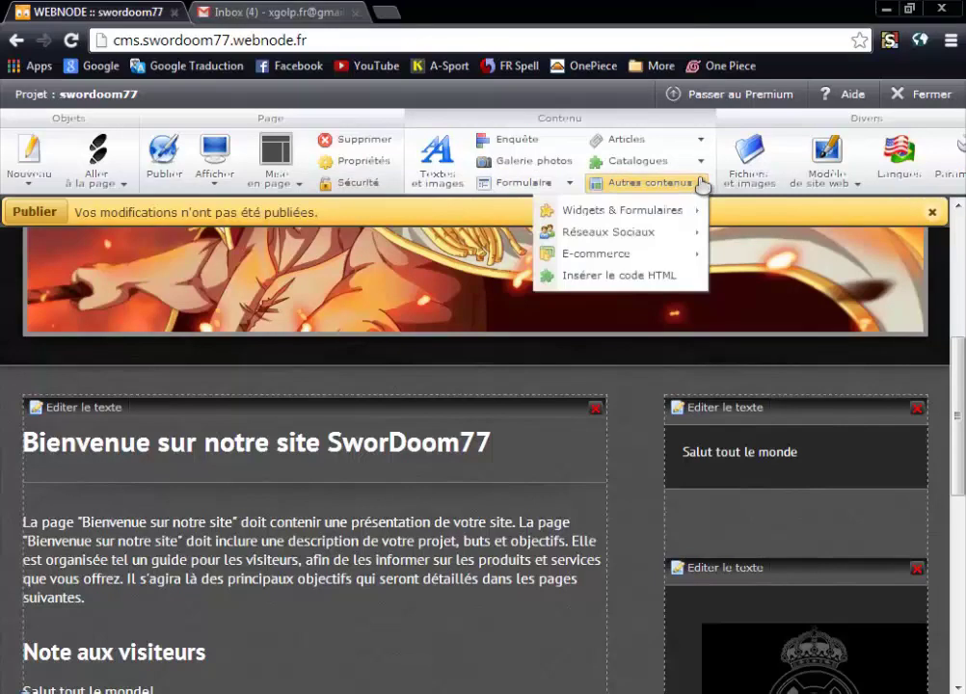
click(690, 212)
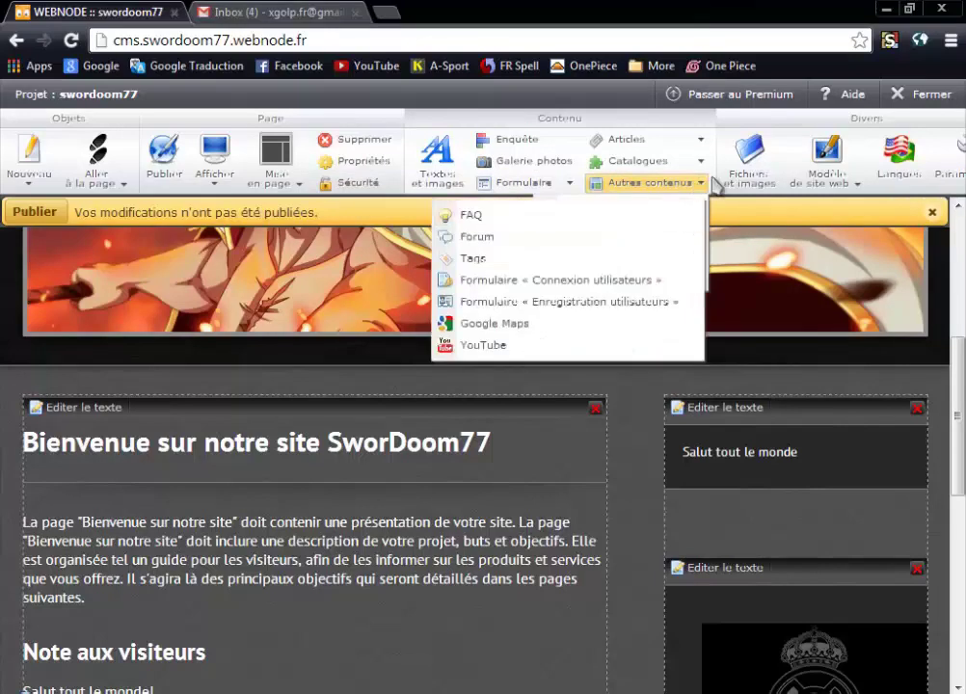
click(700, 184)
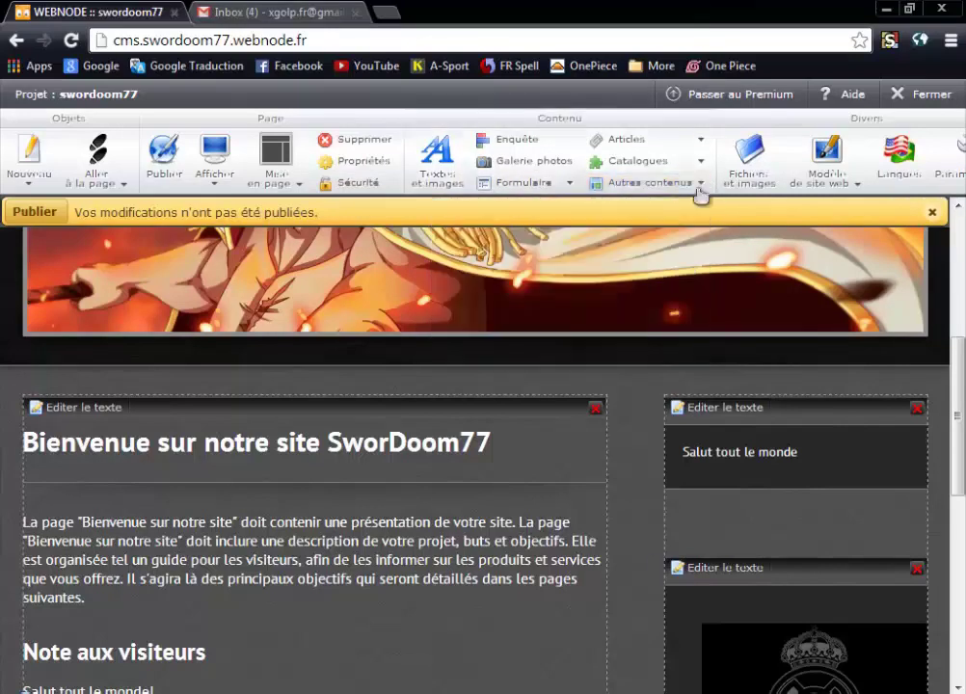
click(701, 187)
click(668, 209)
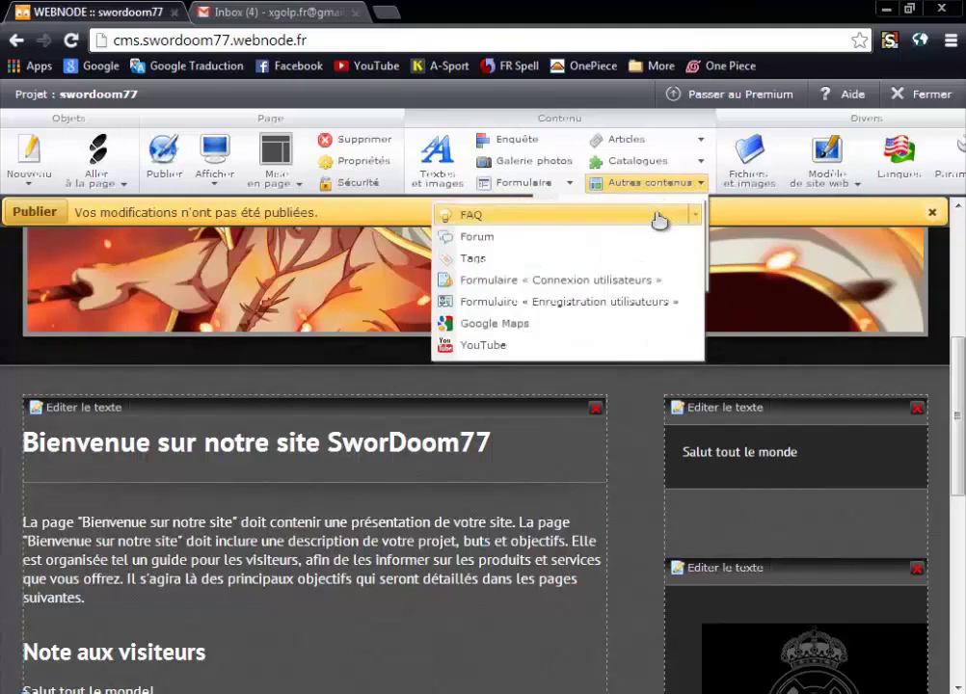
click(675, 183)
mouse_move(598, 237)
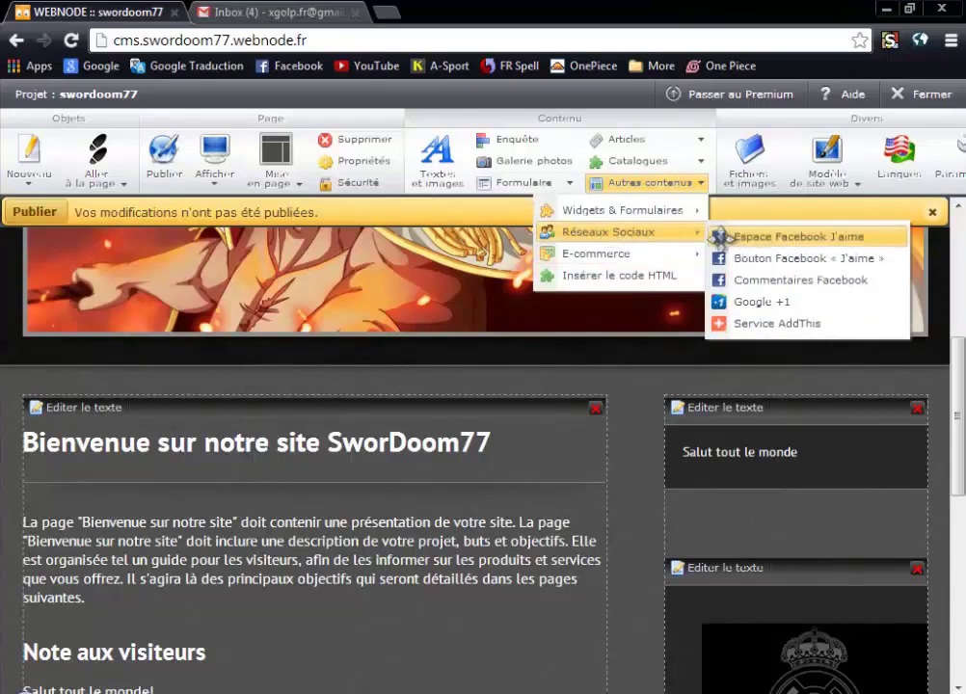
drag(739, 241, 733, 439)
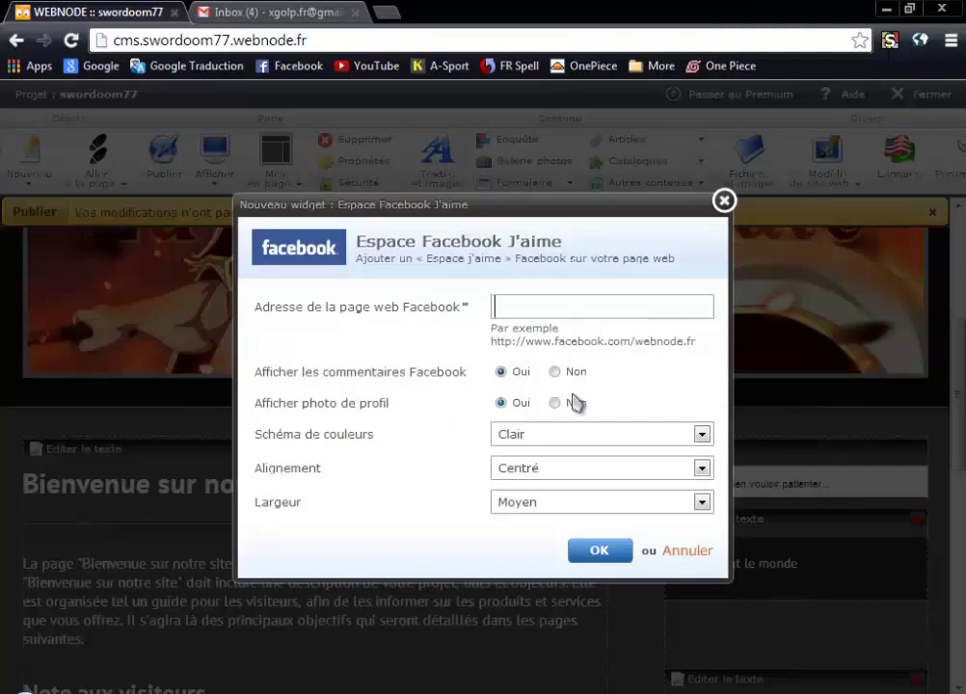
click(554, 374)
click(514, 375)
click(685, 551)
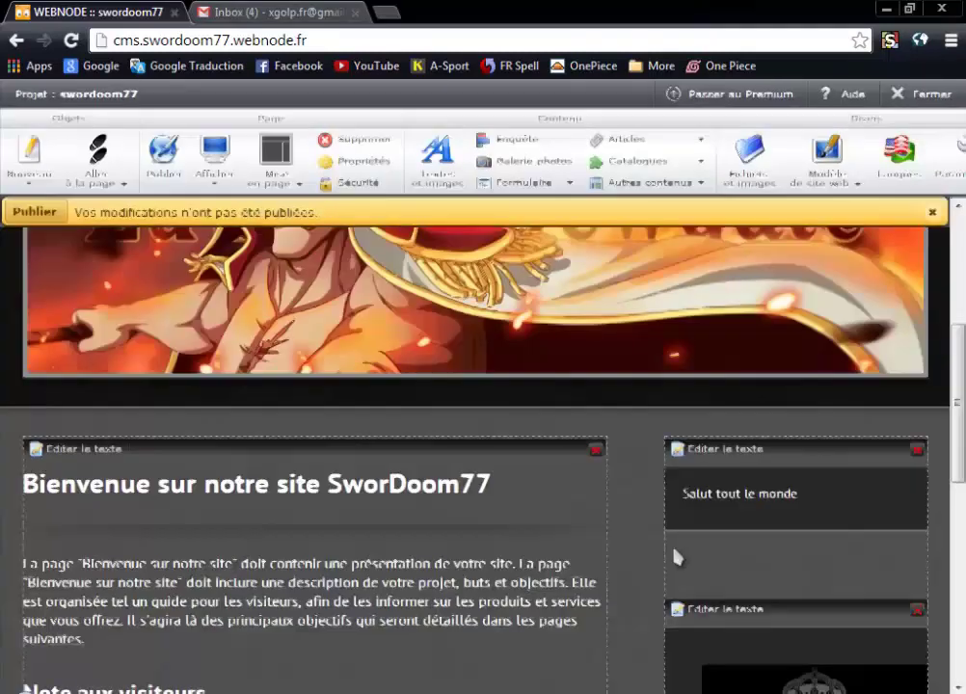
scroll(760, 399, up, 1)
scroll(708, 444, down, 1)
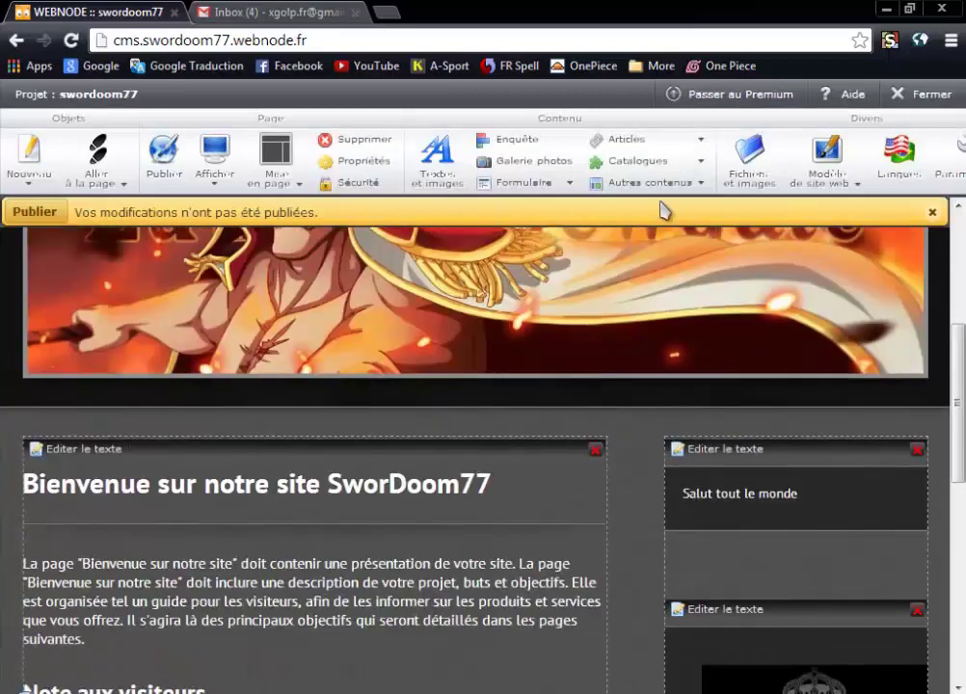
click(700, 162)
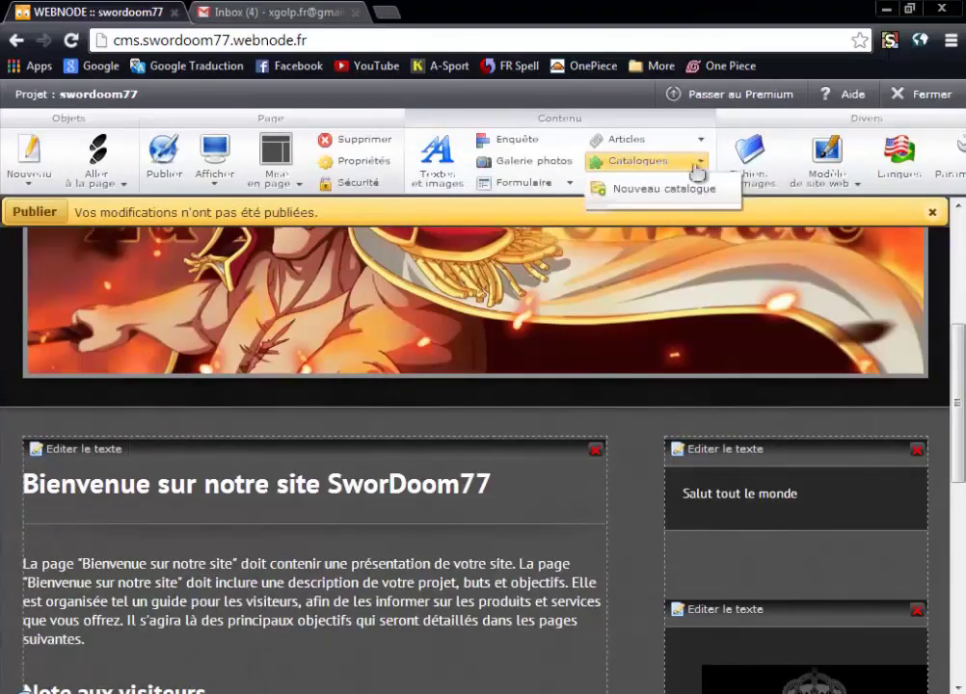
click(694, 140)
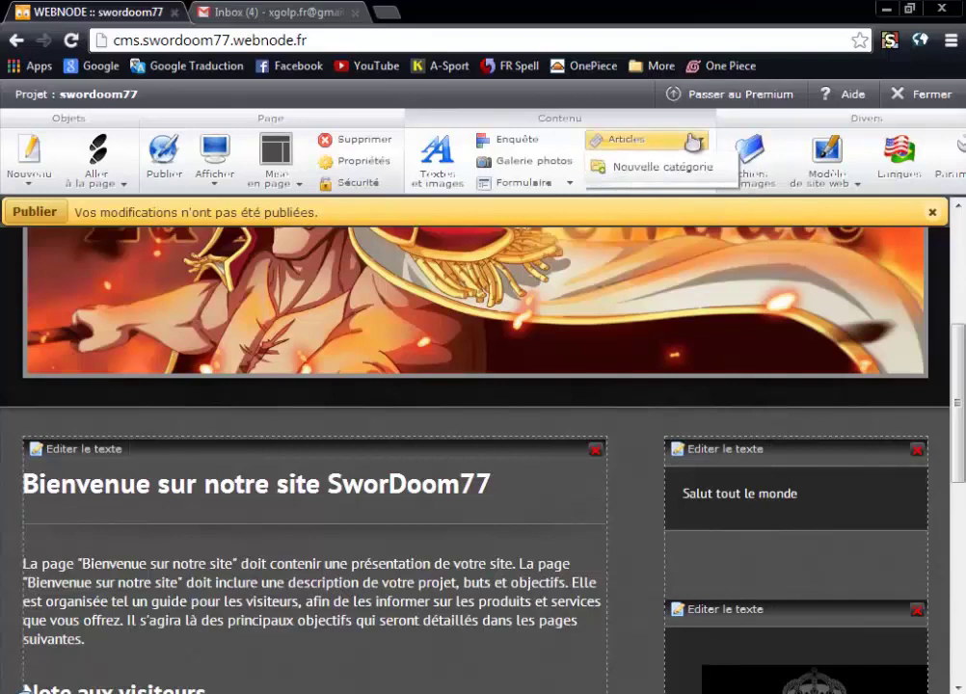
scroll(427, 547, down, 5)
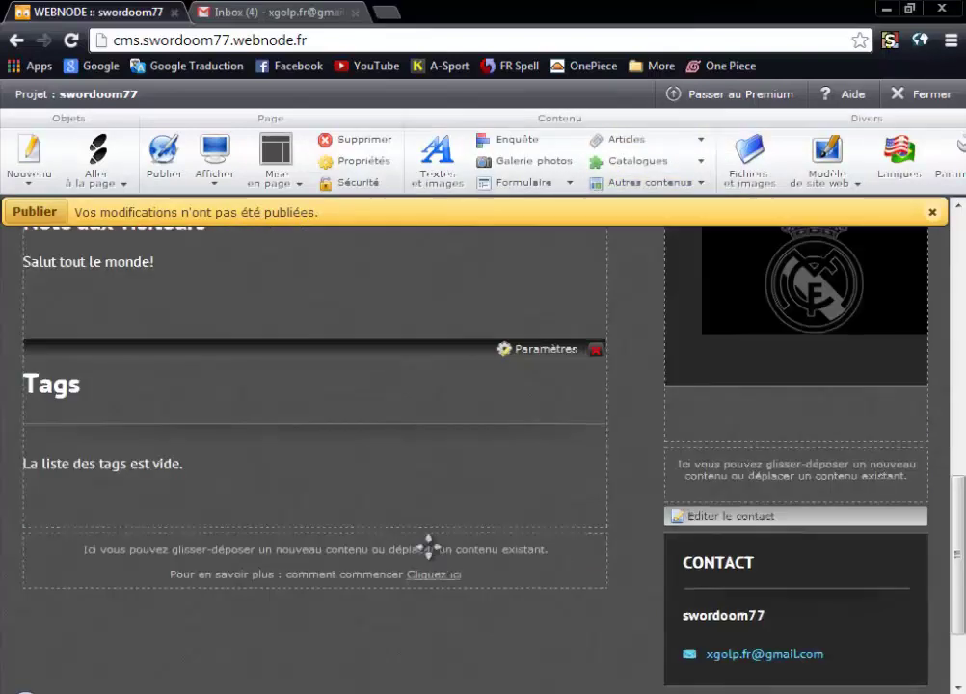
scroll(431, 555, up, 10)
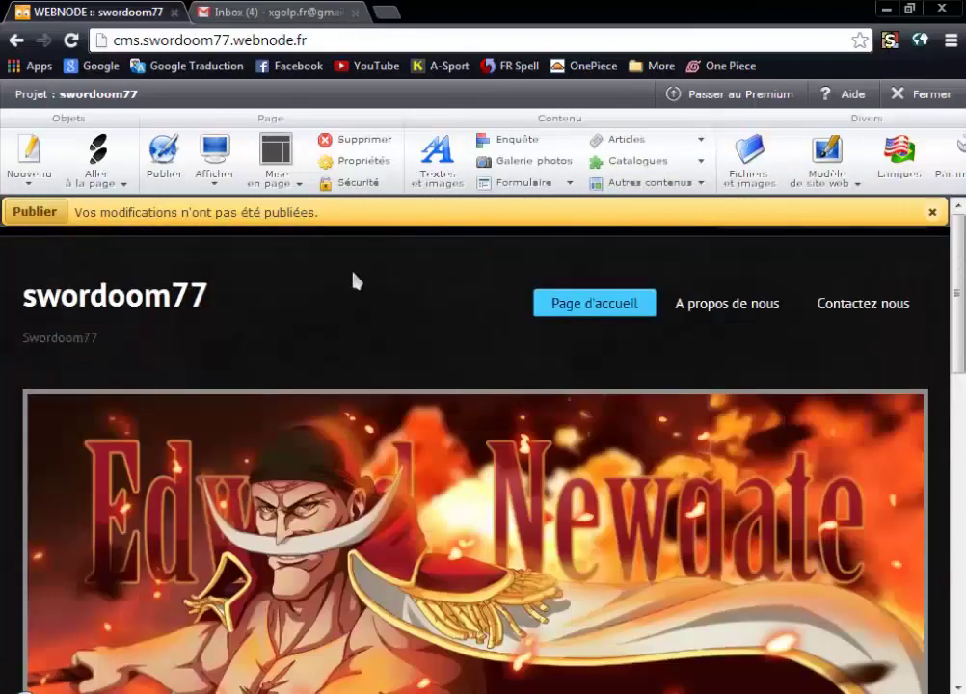
- Open the Contactez nous page and read the introductory text of its CONTACT block
click(863, 314)
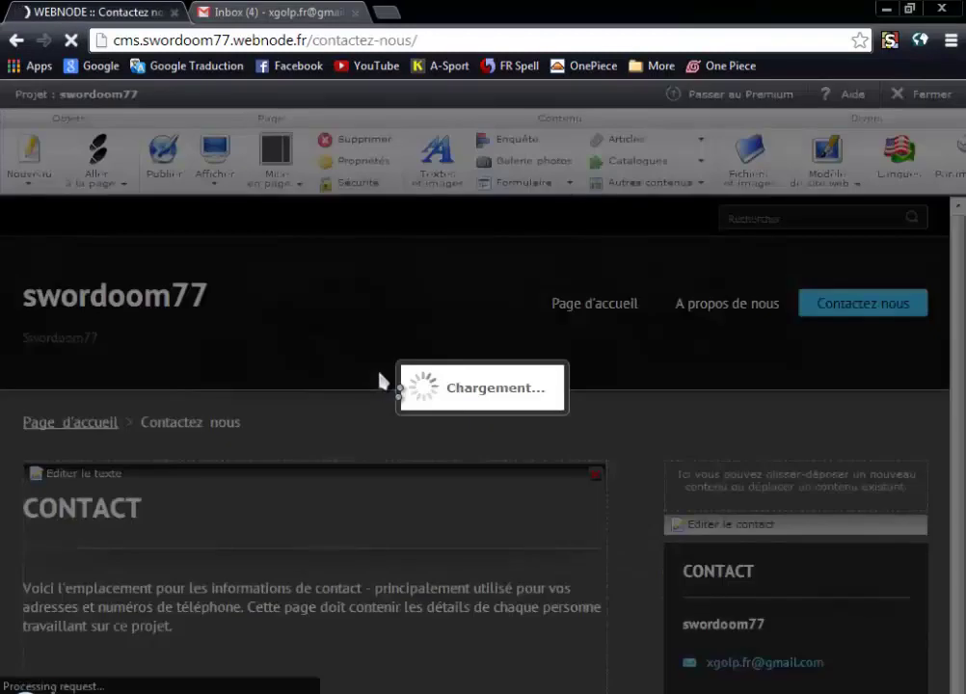
scroll(366, 380, down, 4)
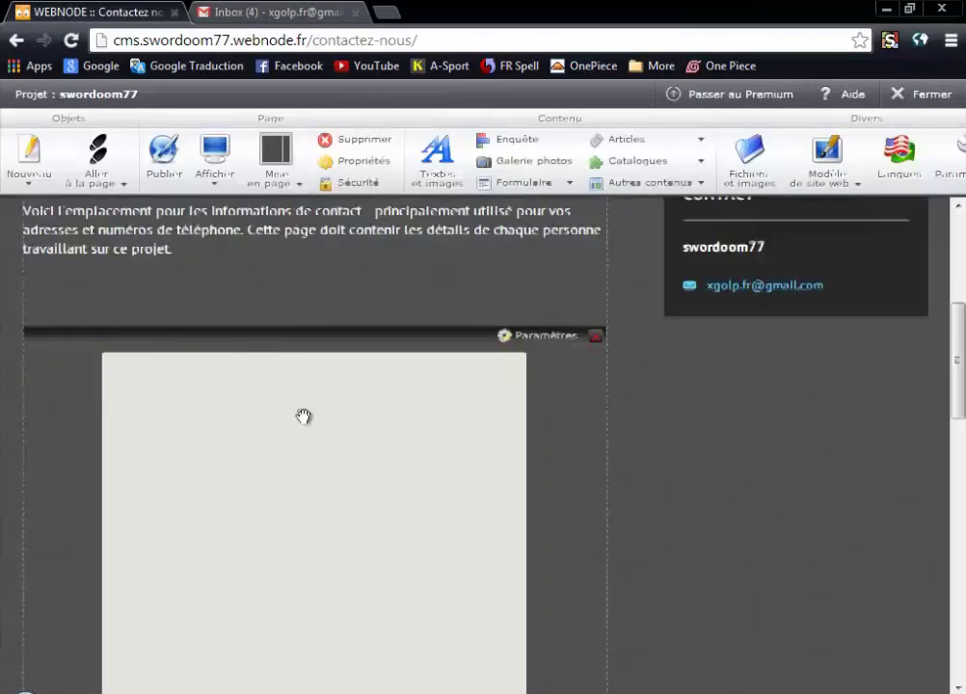
scroll(159, 422, up, 2)
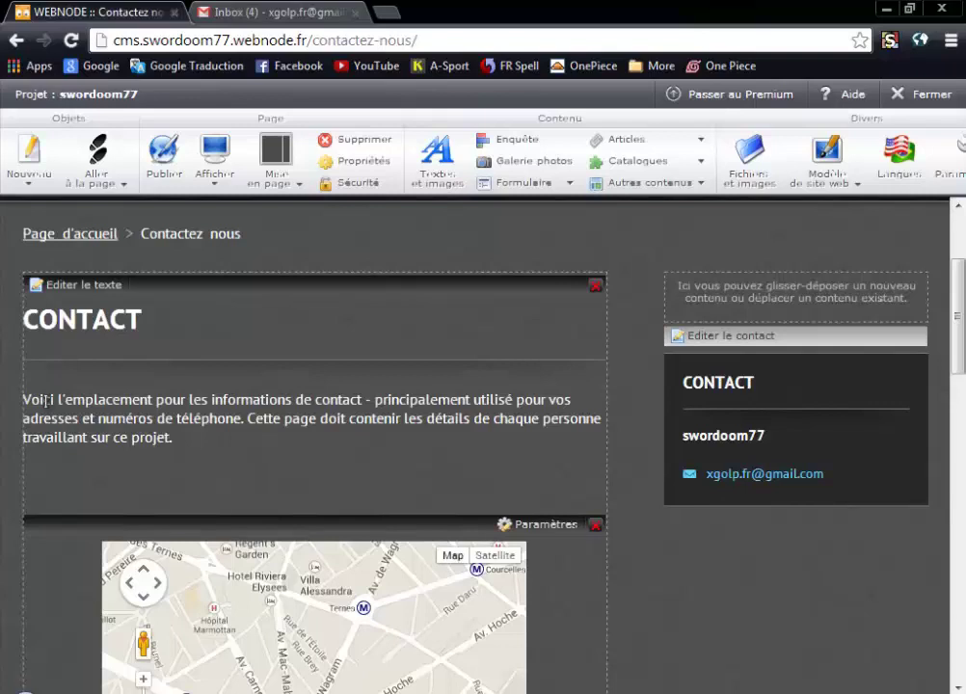
drag(112, 399, 172, 399)
click(231, 398)
scroll(99, 424, down, 1)
scroll(127, 410, up, 1)
scroll(231, 424, down, 4)
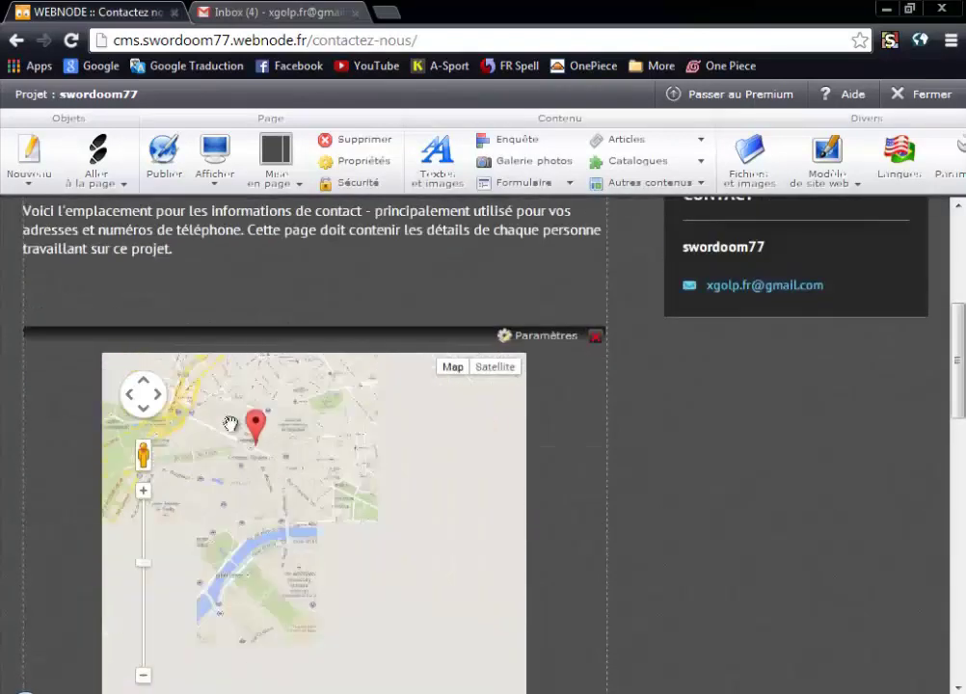
- Examine the Contactez nous page's map, the fields of its contact form and the e-mail in its sidebar contact block
scroll(584, 536, down, 4)
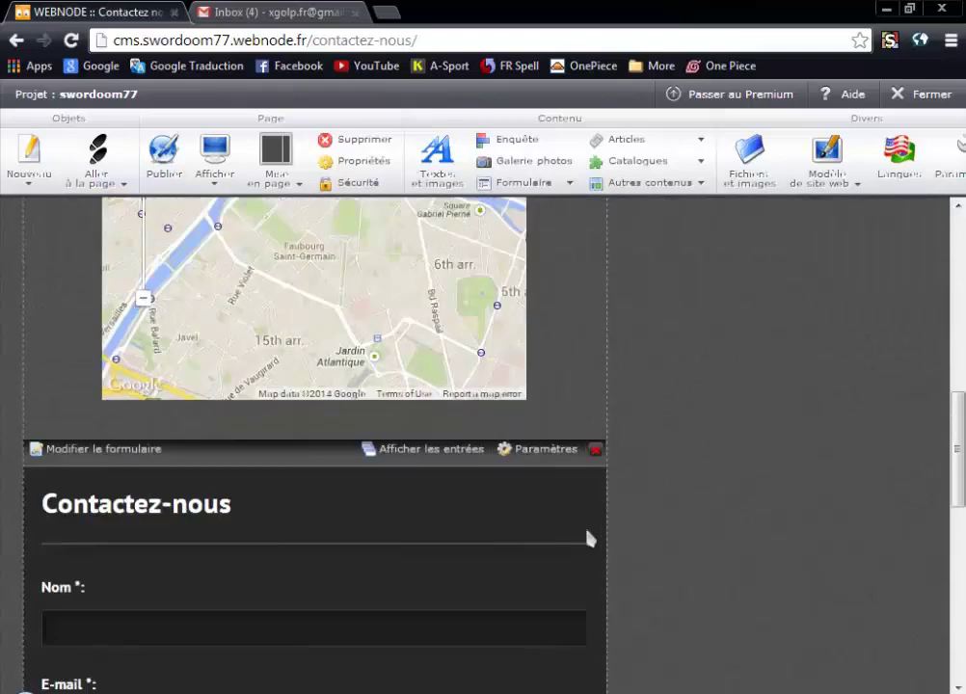
scroll(590, 538, down, 2)
scroll(649, 557, down, 3)
scroll(579, 535, up, 3)
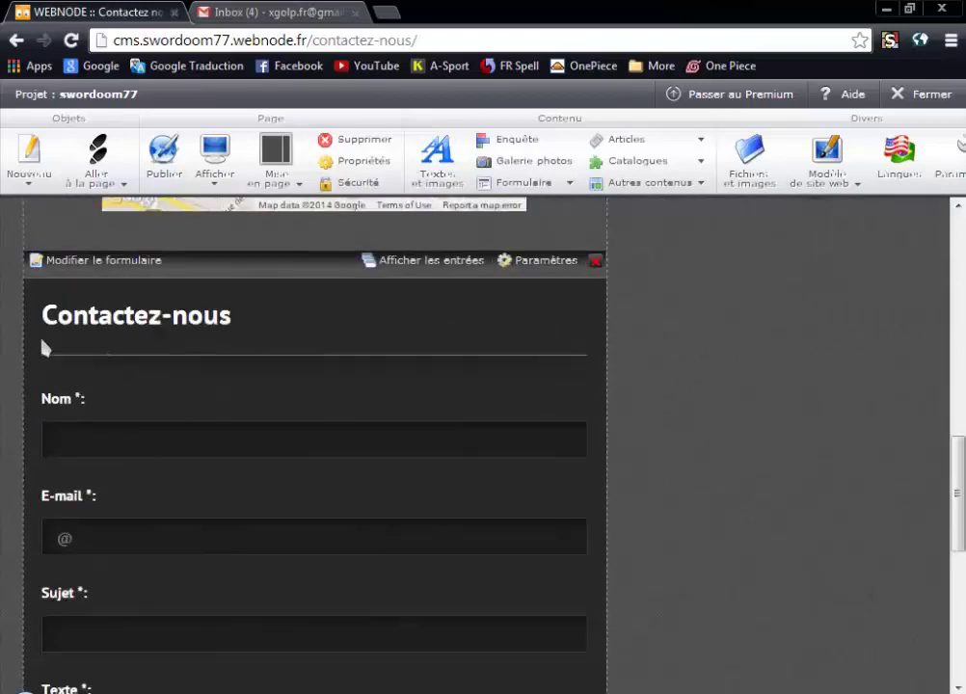
drag(42, 316, 283, 319)
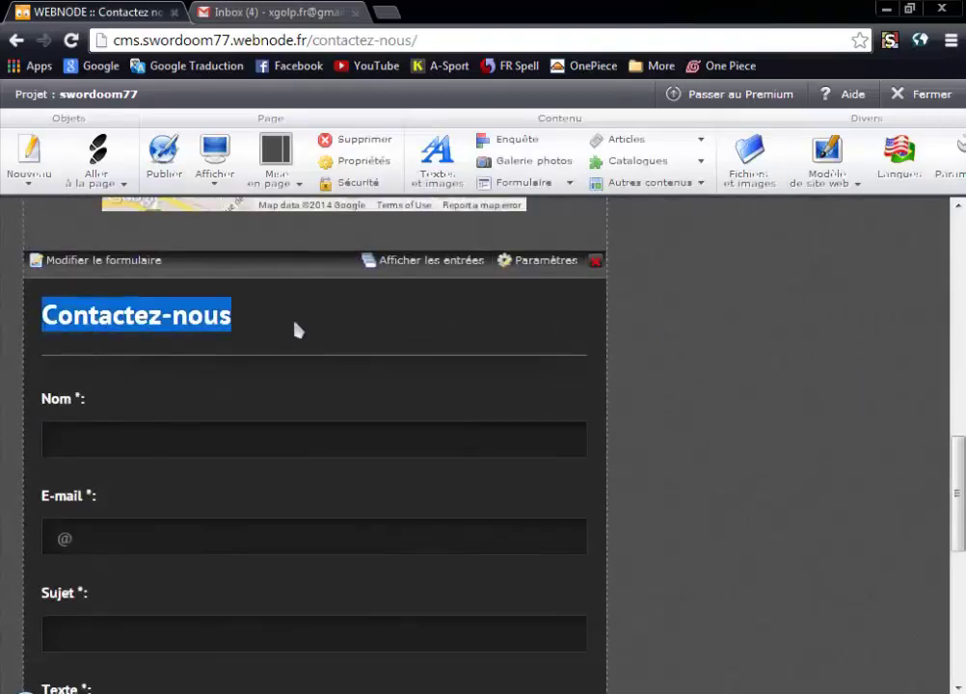
scroll(296, 330, down, 5)
scroll(209, 415, down, 1)
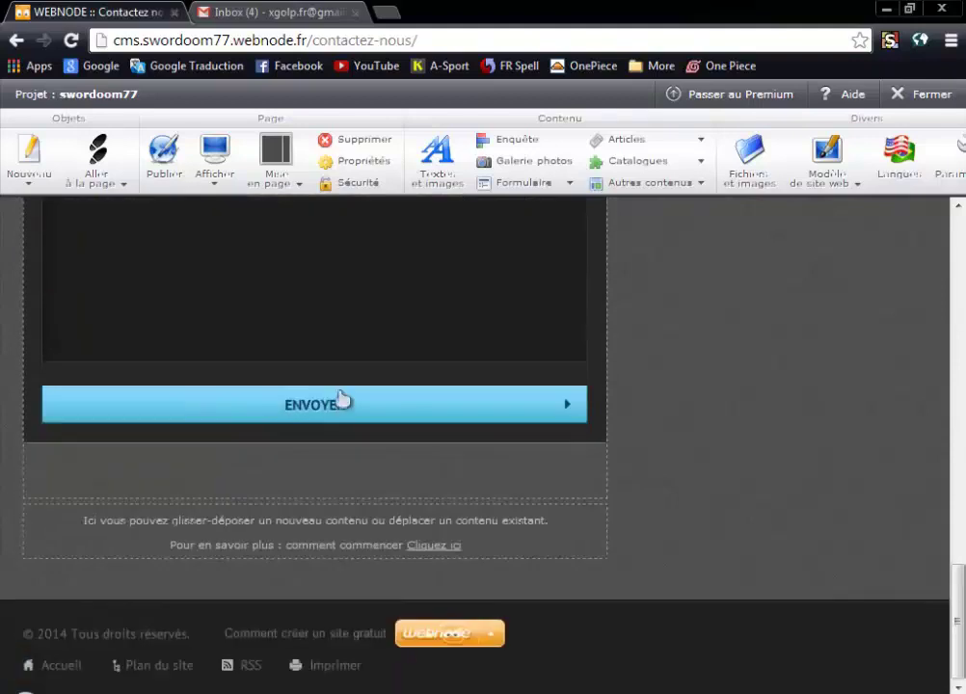
scroll(709, 394, up, 12)
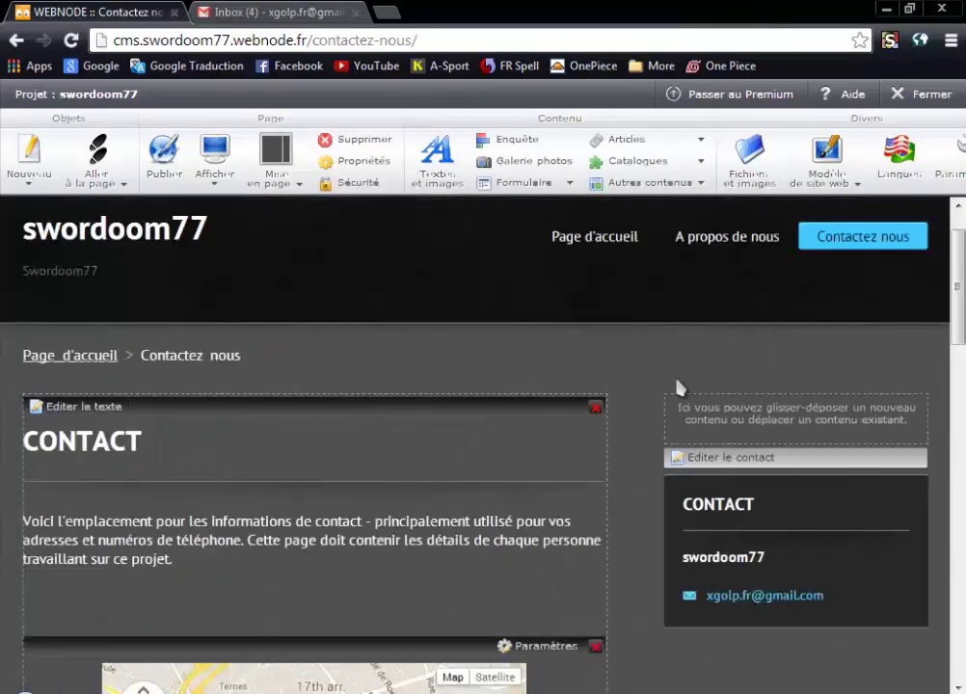
scroll(678, 386, down, 2)
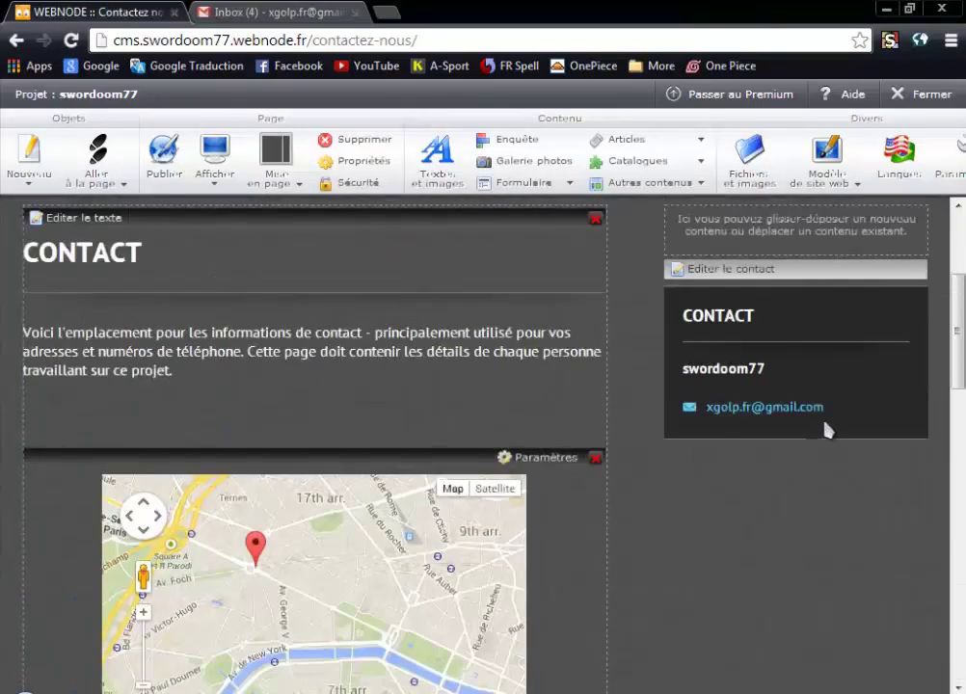
triple_click(753, 406)
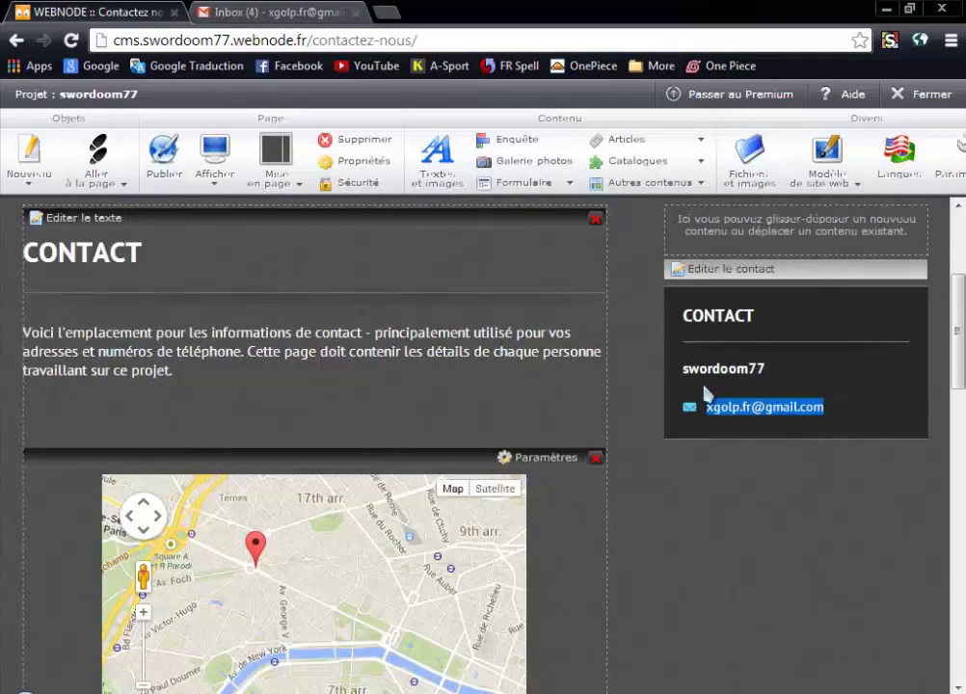
click(523, 420)
scroll(563, 390, up, 3)
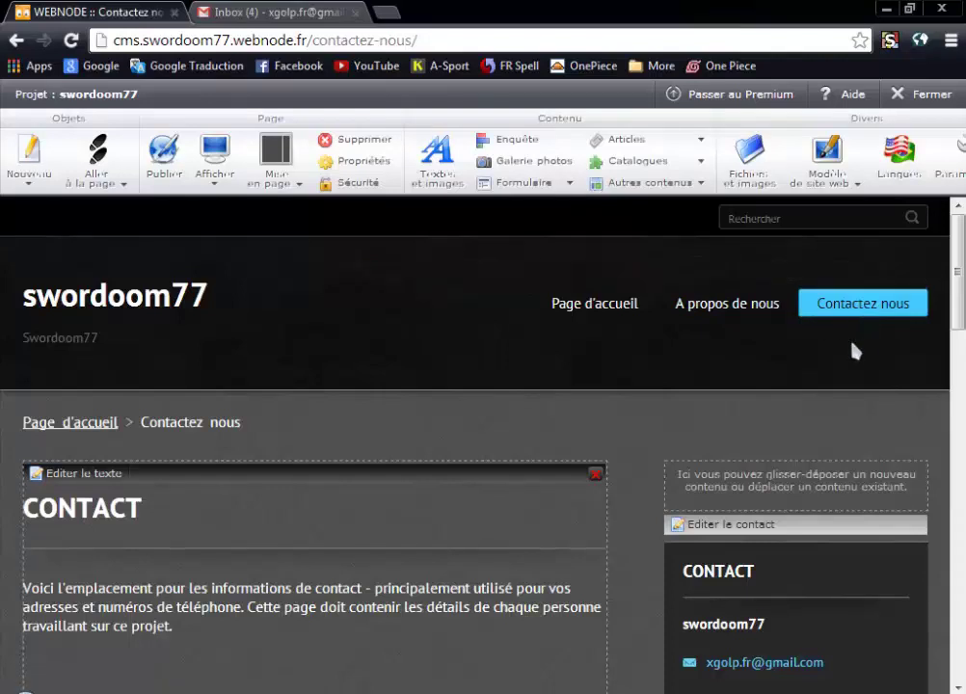
click(120, 191)
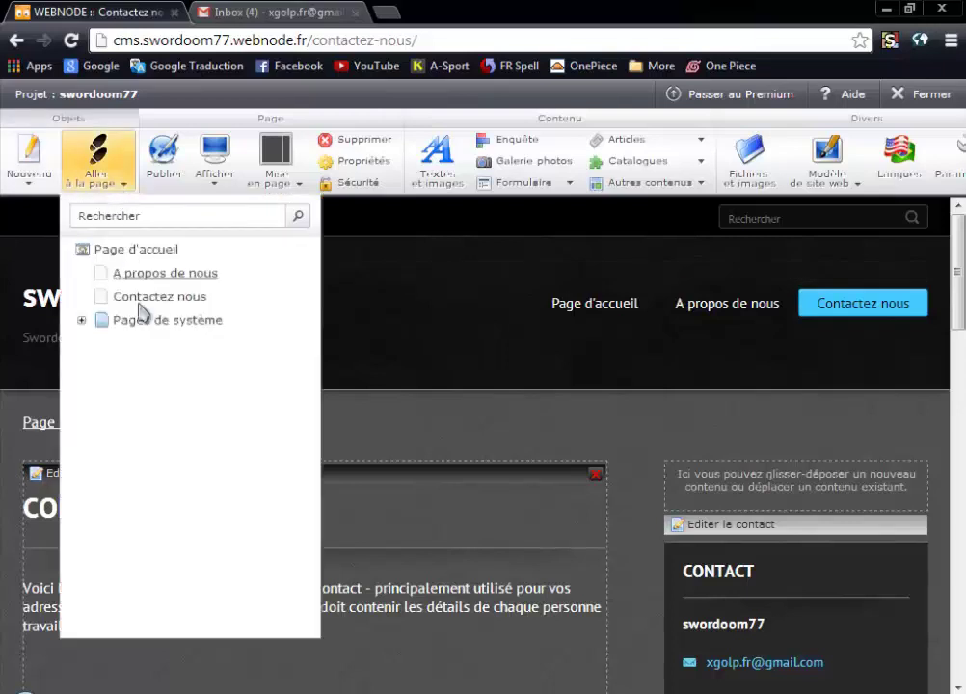
click(35, 193)
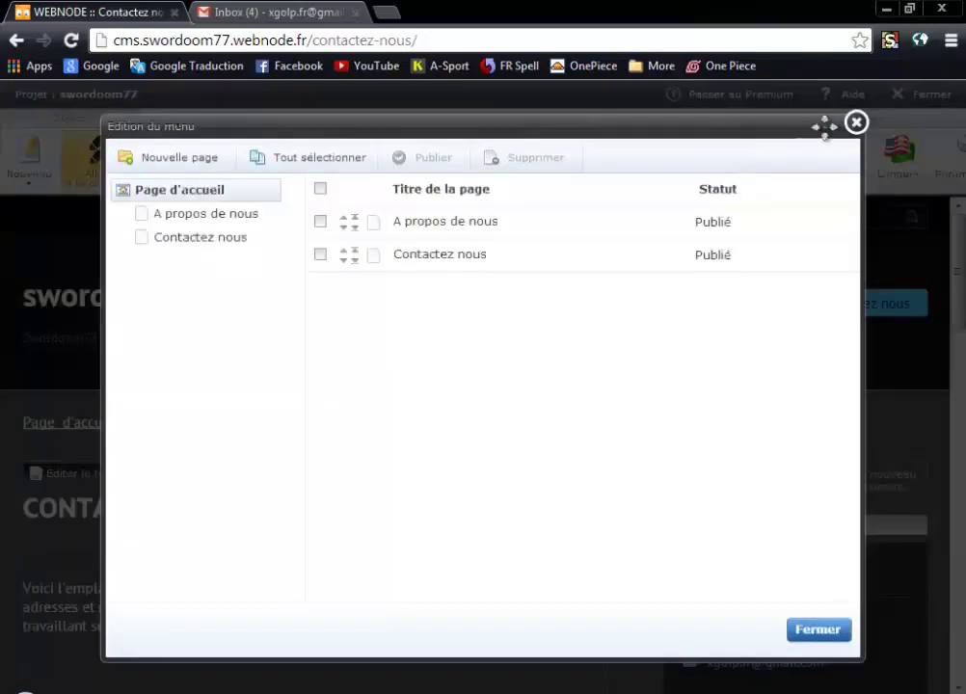
click(855, 123)
- Create a new page titled "des vidéos" under Page d'accueil, using the Page blanche template
click(32, 189)
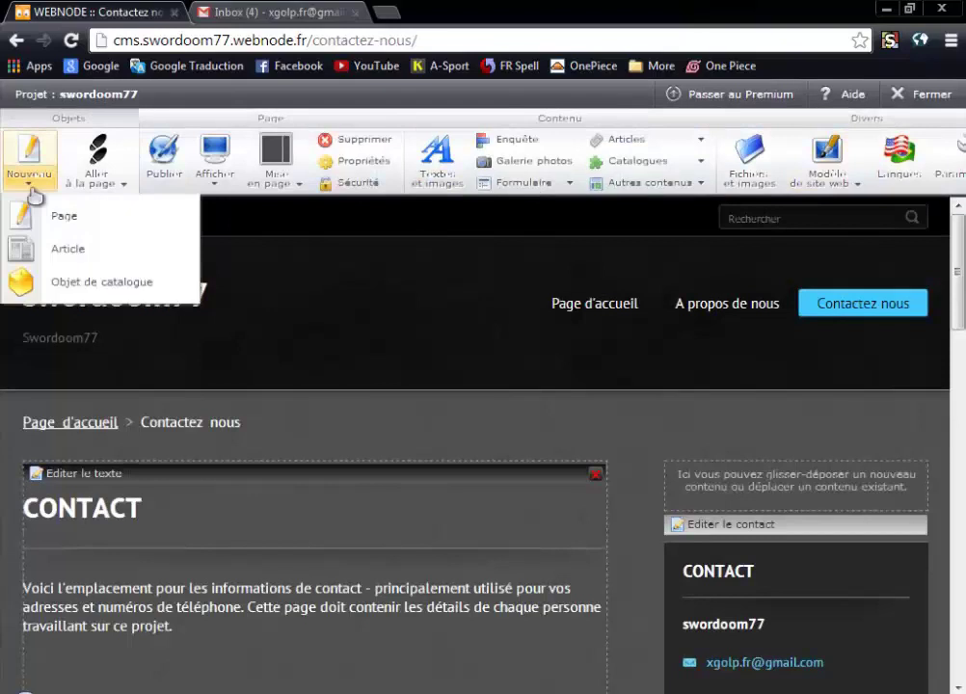
click(31, 189)
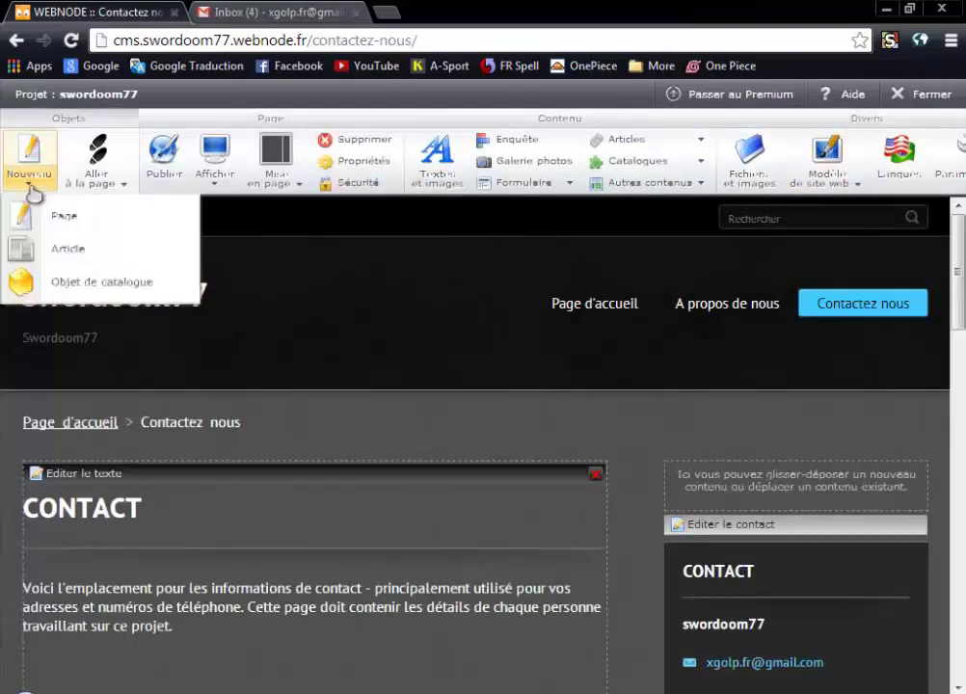
click(63, 218)
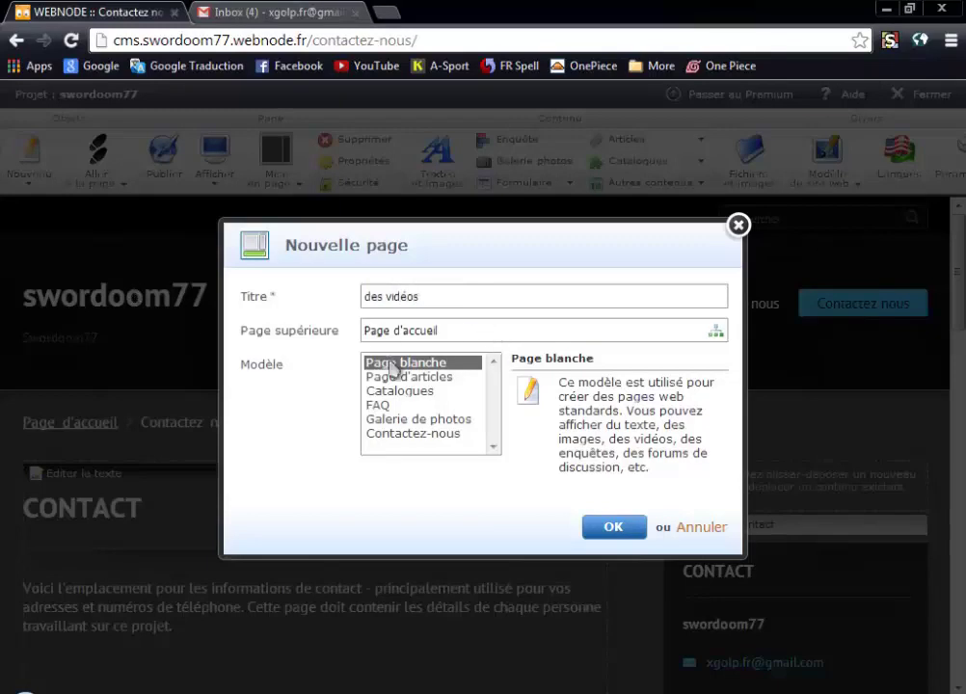
click(613, 525)
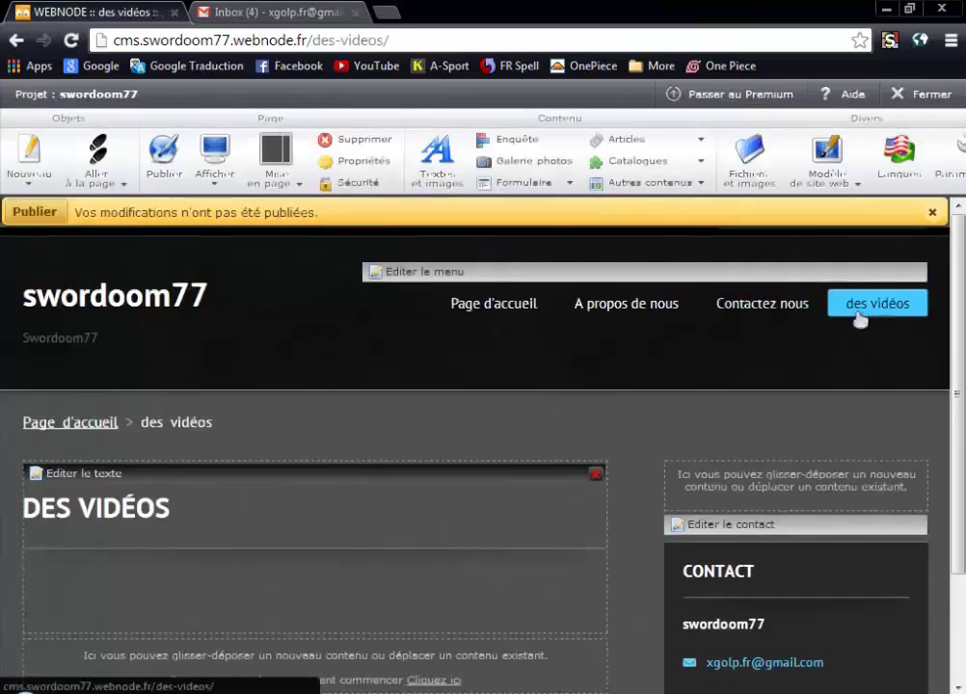
- Open the des vidéos page from the site navigation and examine its text block and sidebar
click(875, 304)
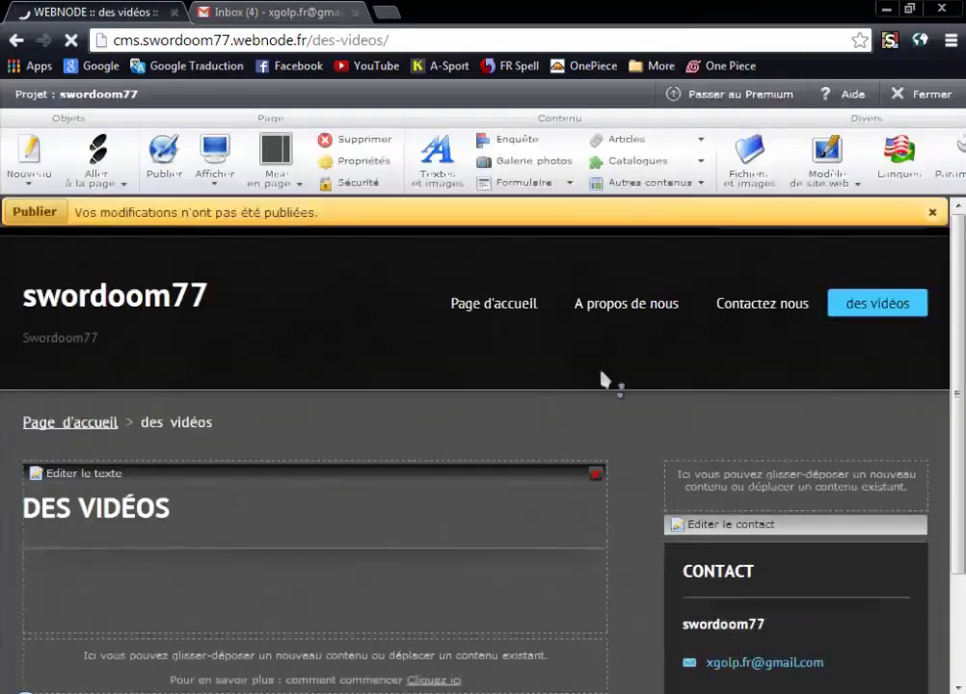
scroll(292, 381, down, 3)
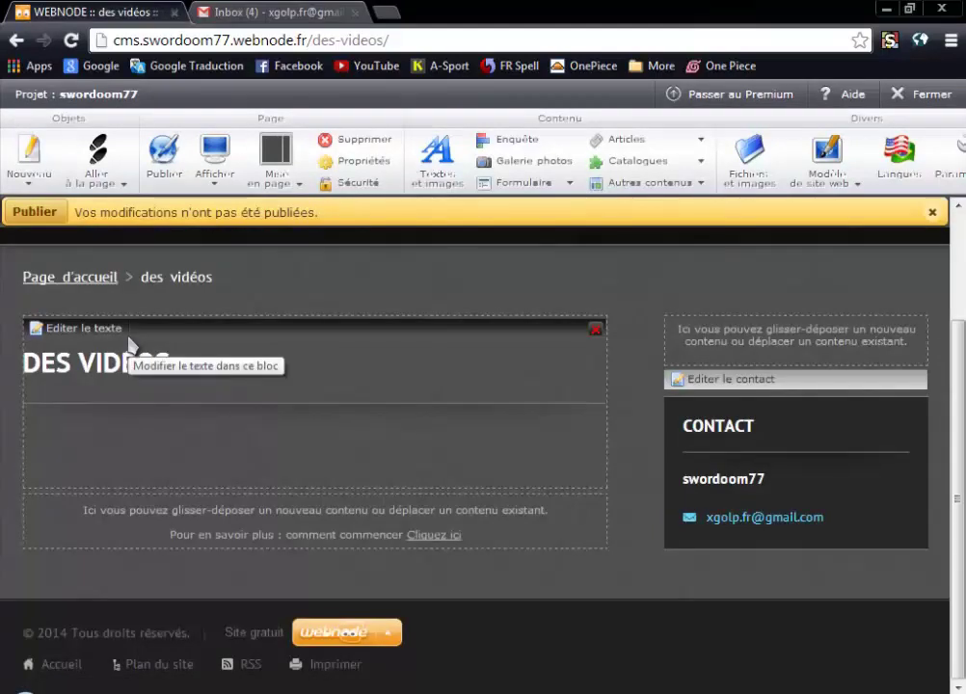
scroll(453, 455, up, 3)
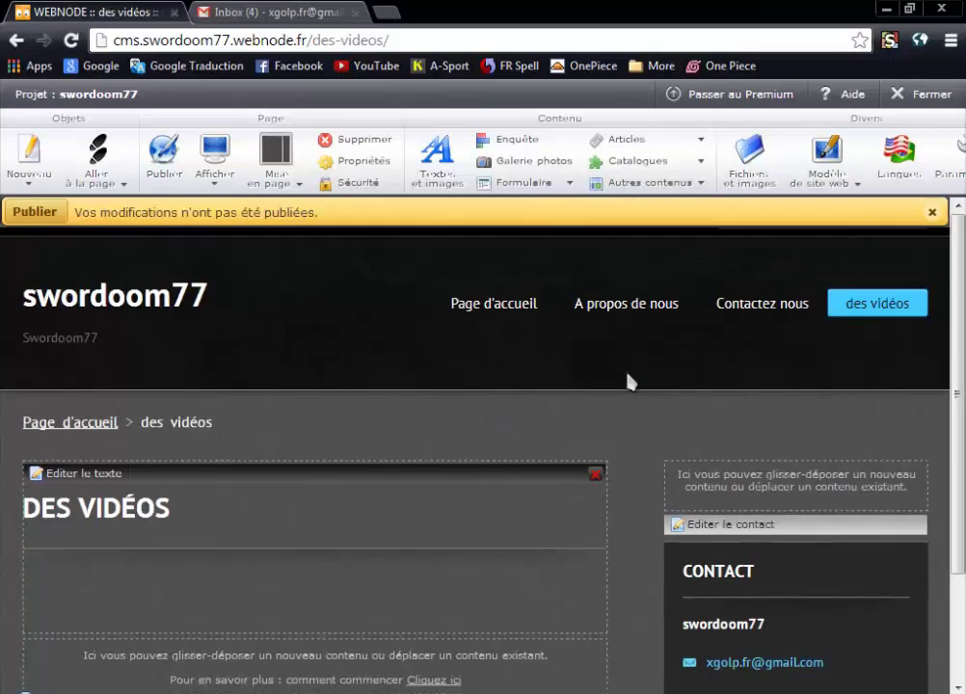
scroll(401, 464, down, 3)
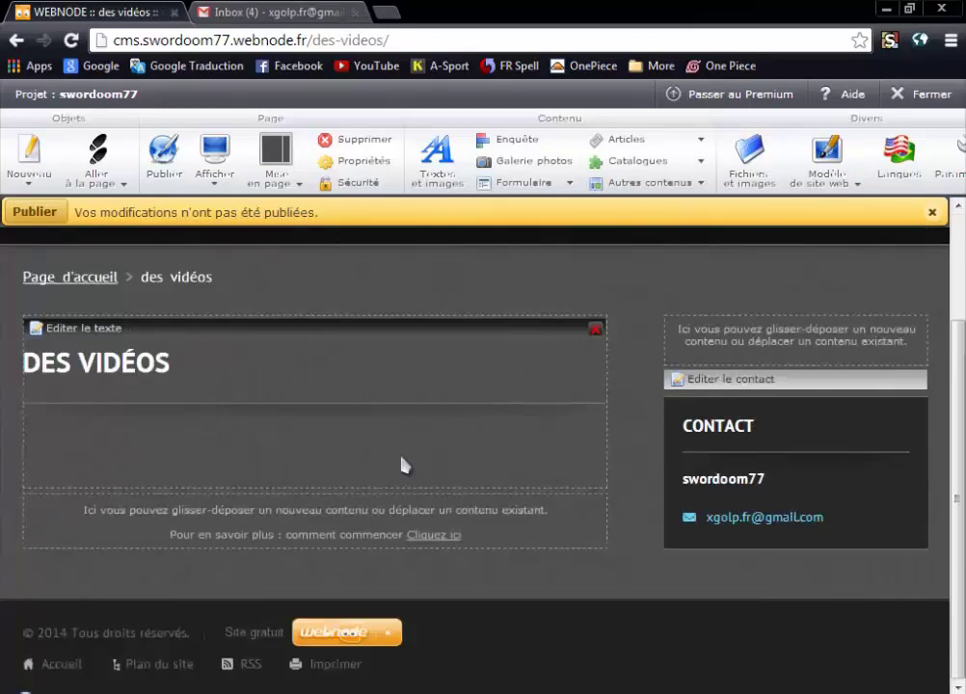
scroll(491, 371, up, 3)
- Return to the Page d'accueil page and look over its text, tags and sidebar blocks
click(520, 316)
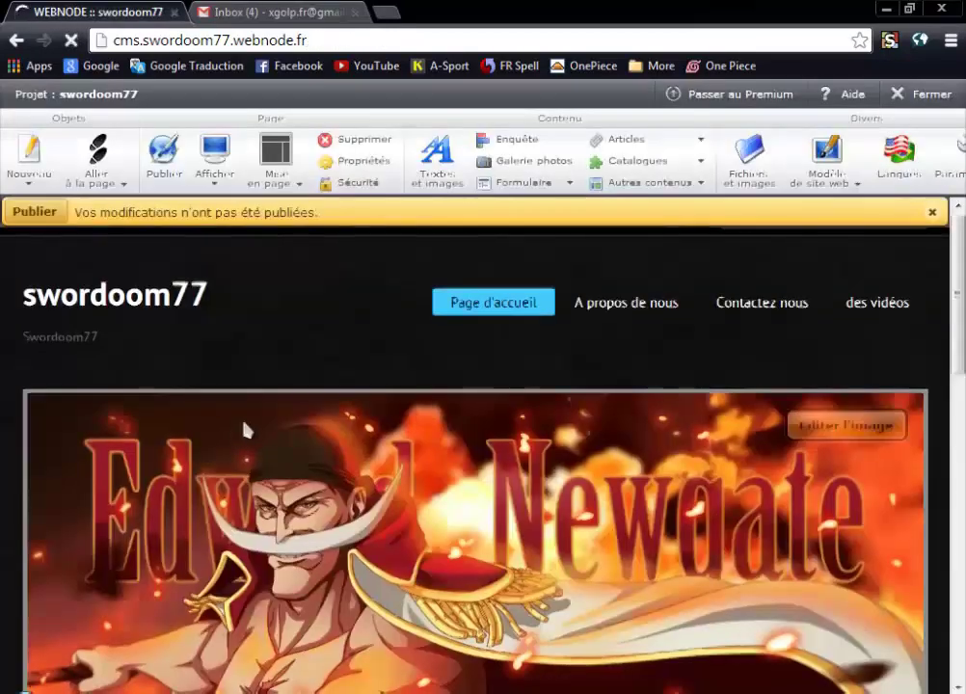
scroll(330, 457, down, 10)
scroll(342, 456, up, 3)
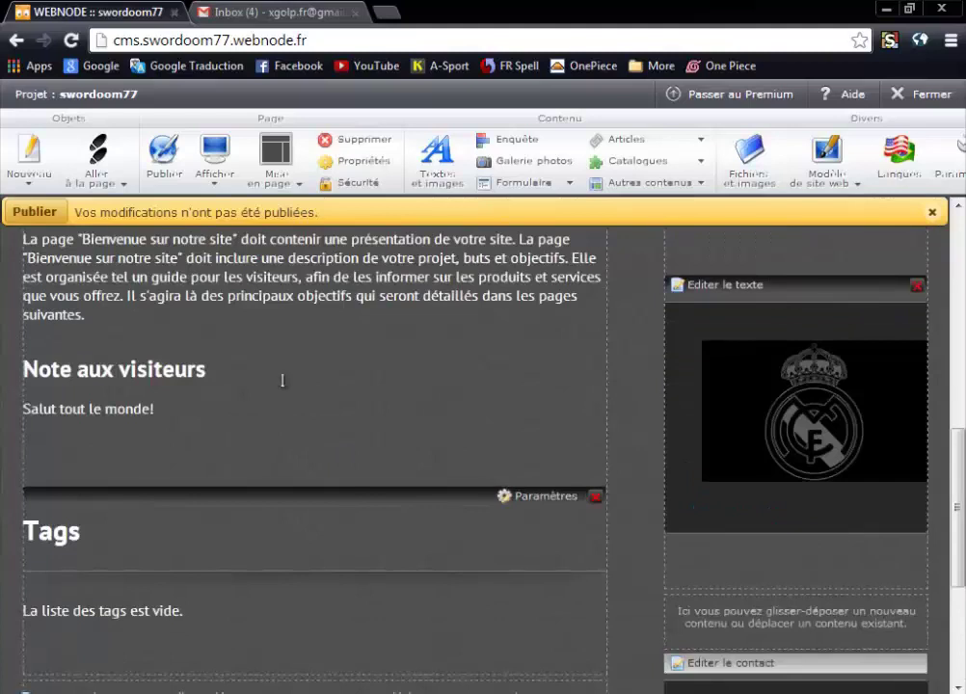
scroll(282, 380, up, 8)
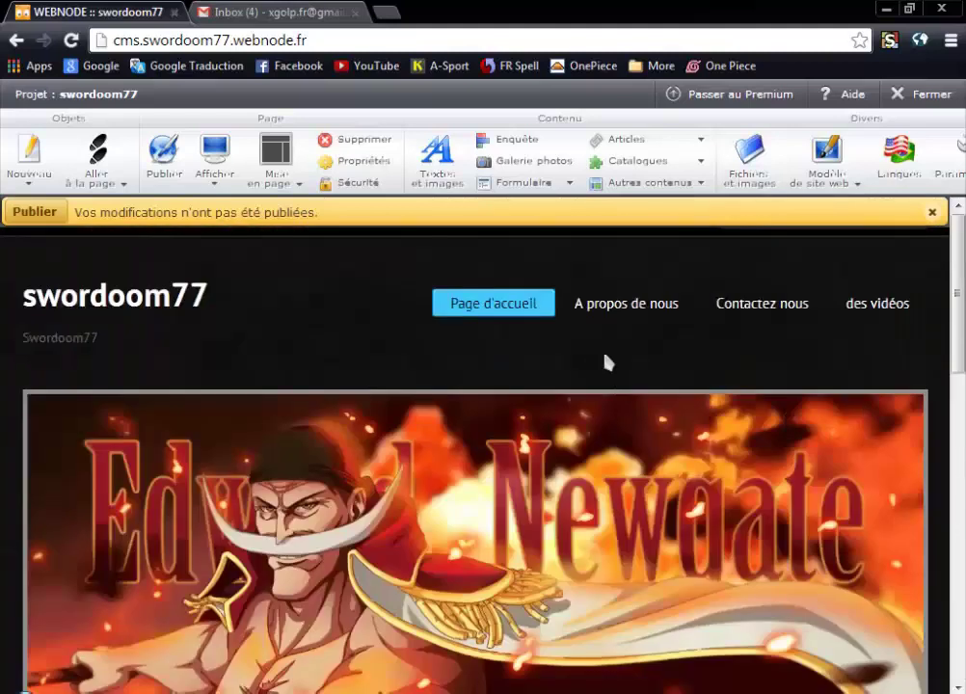
- Reorder the site menu so the des vidéos page sits between A propos de nous and Contactez nous
mouse_move(502, 269)
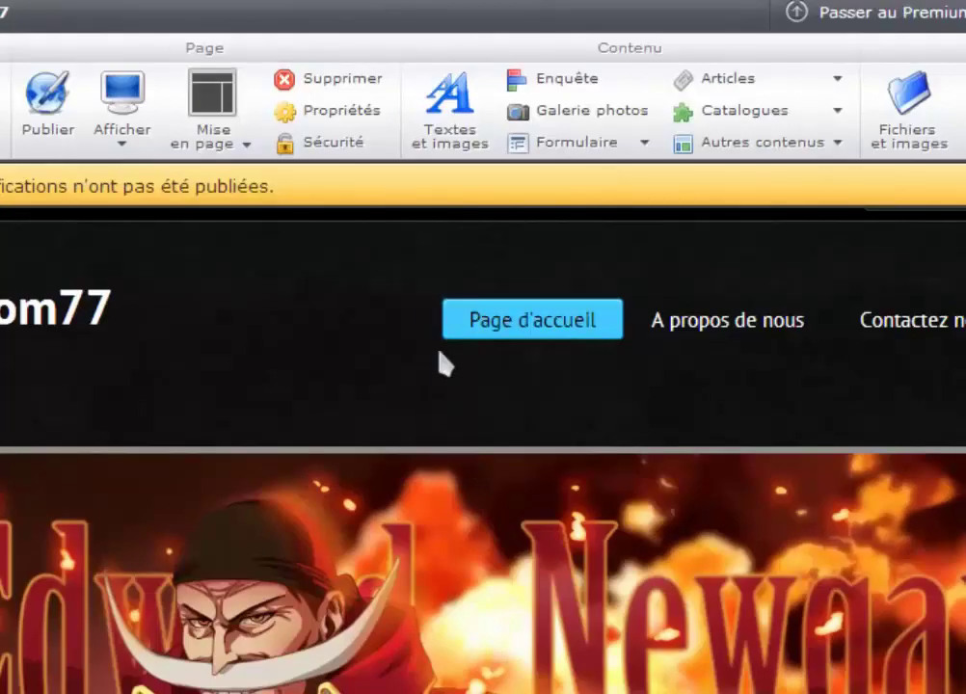
mouse_move(426, 286)
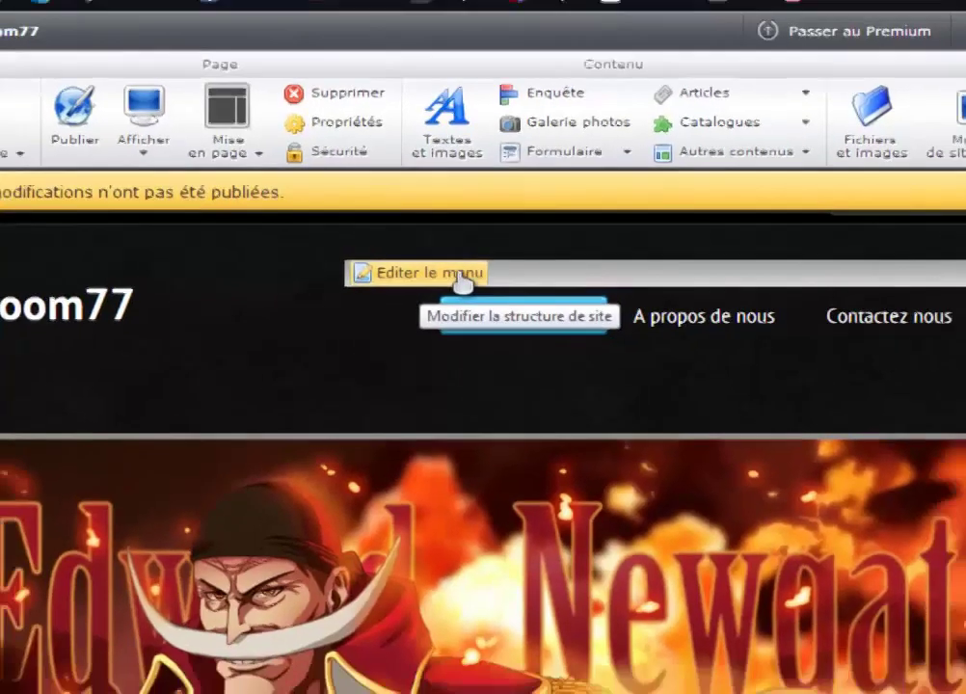
click(448, 274)
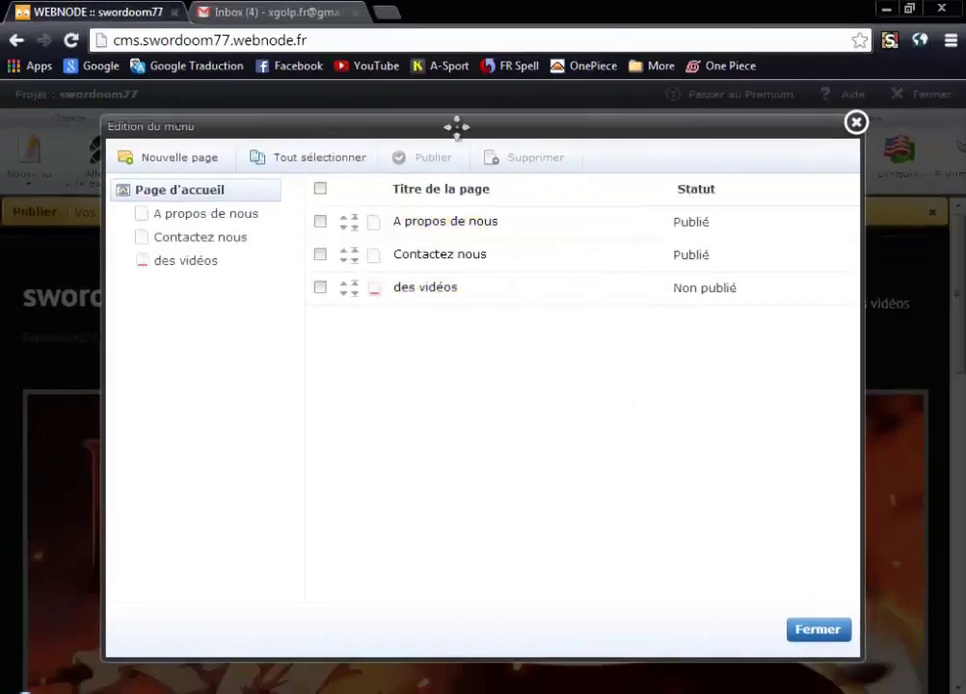
drag(455, 129, 408, 237)
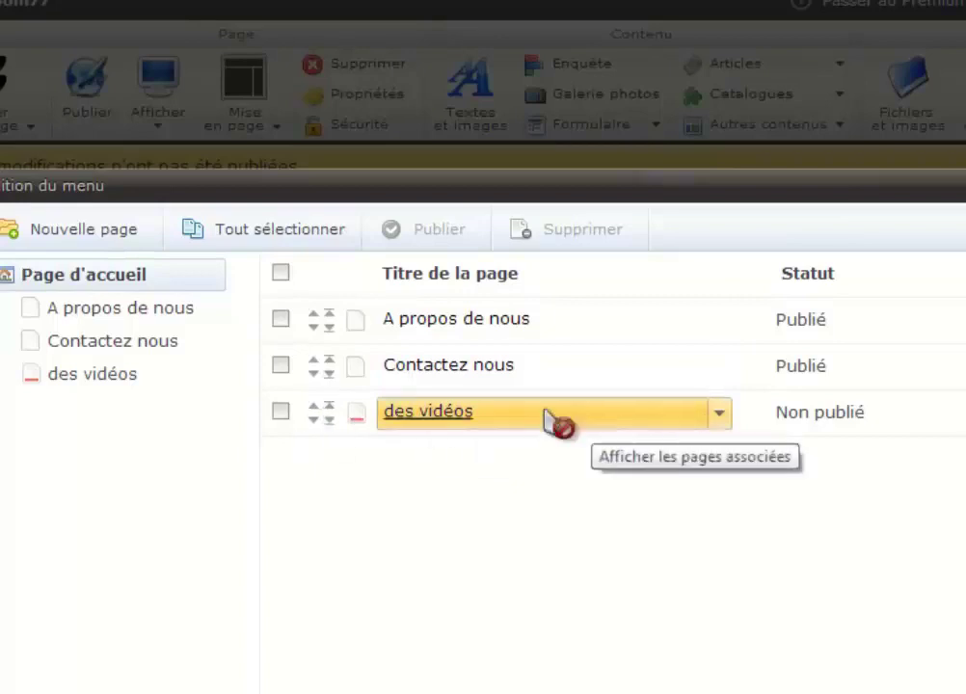
drag(554, 419, 358, 347)
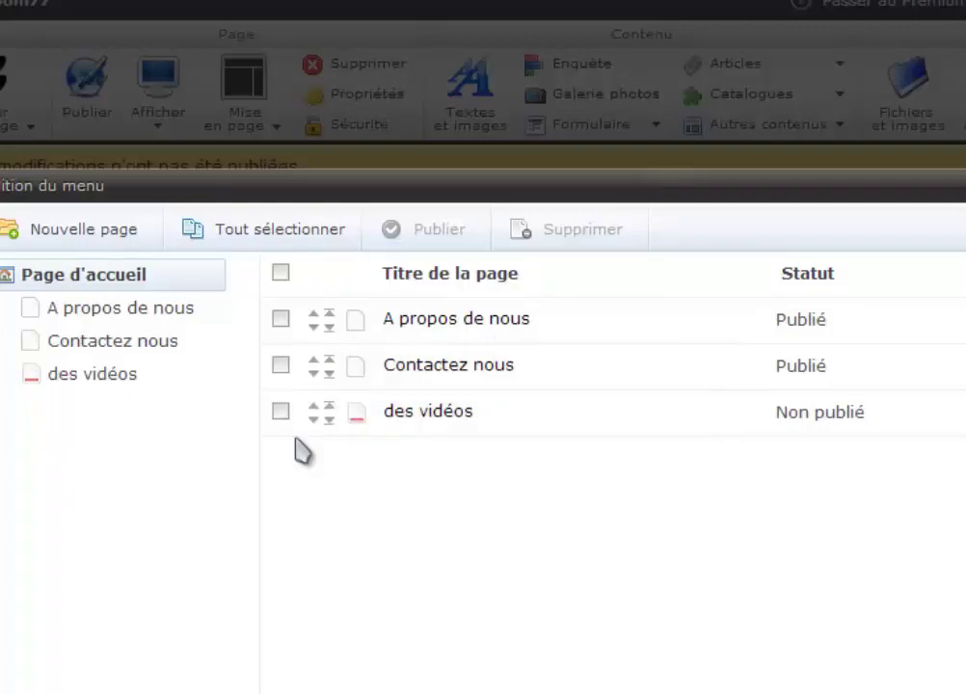
click(329, 406)
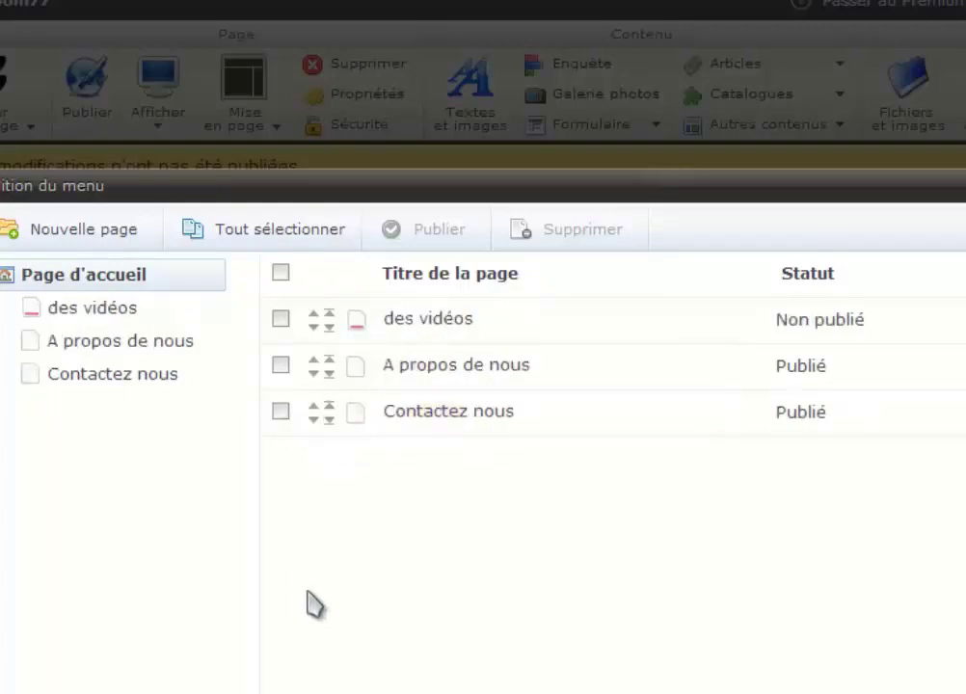
click(314, 329)
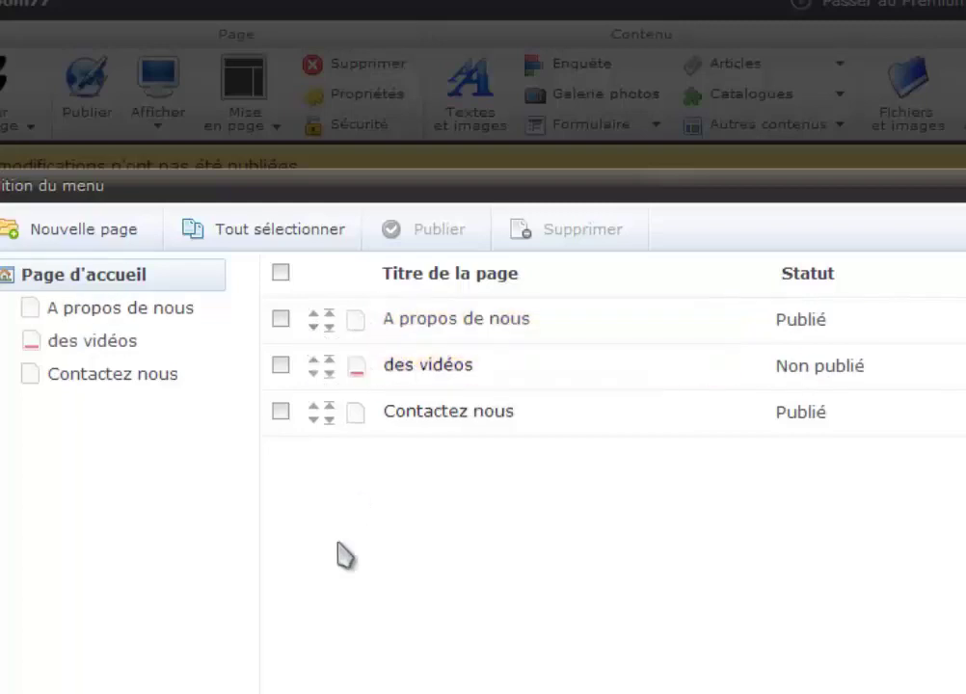
drag(637, 200, 665, 430)
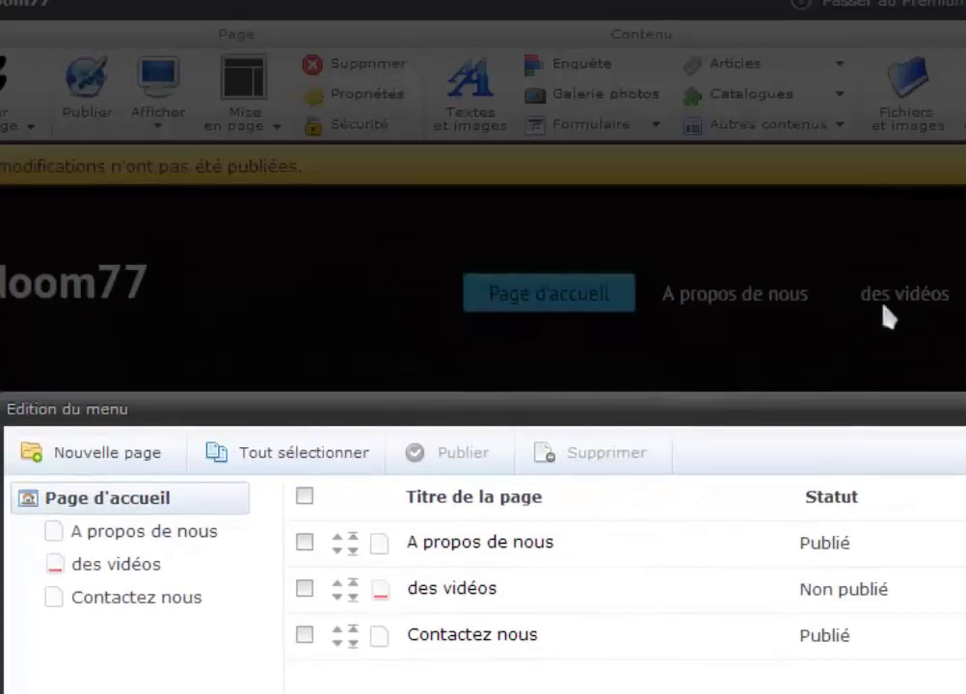
drag(718, 414, 672, 180)
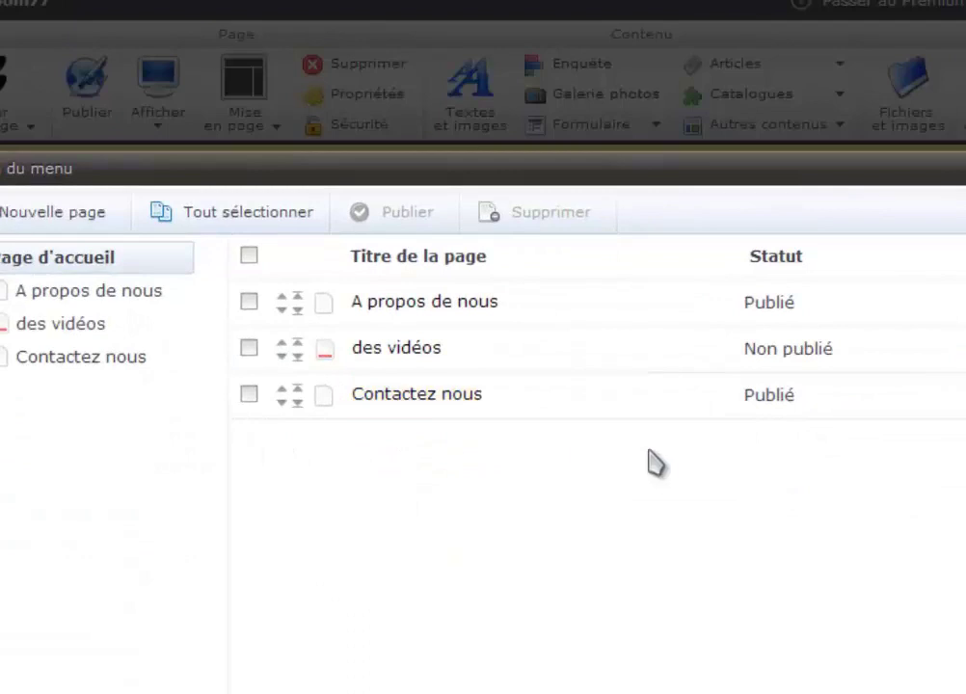
click(249, 396)
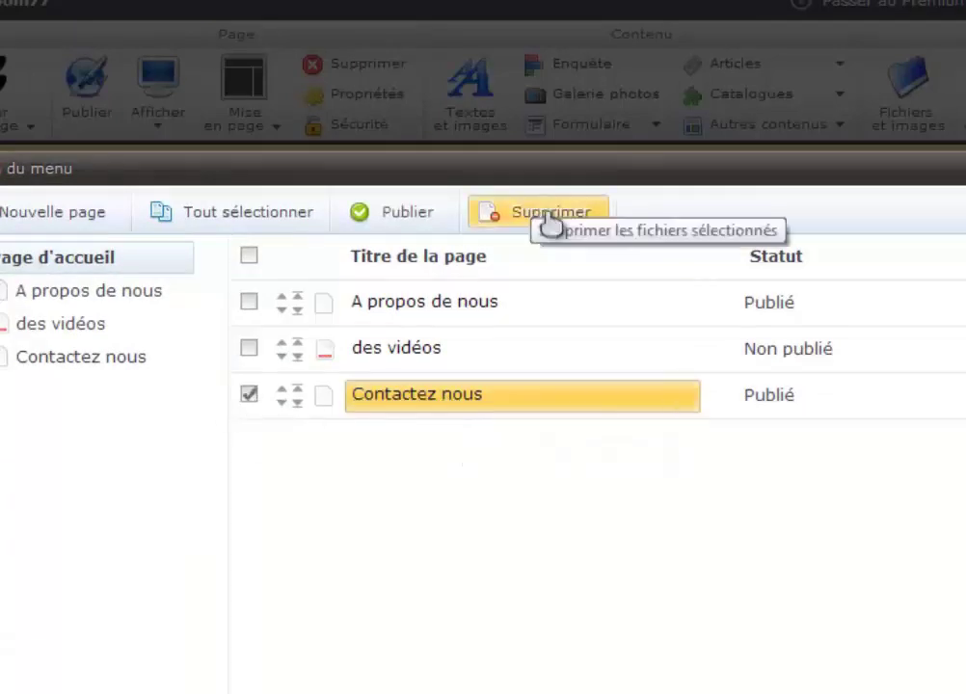
click(248, 396)
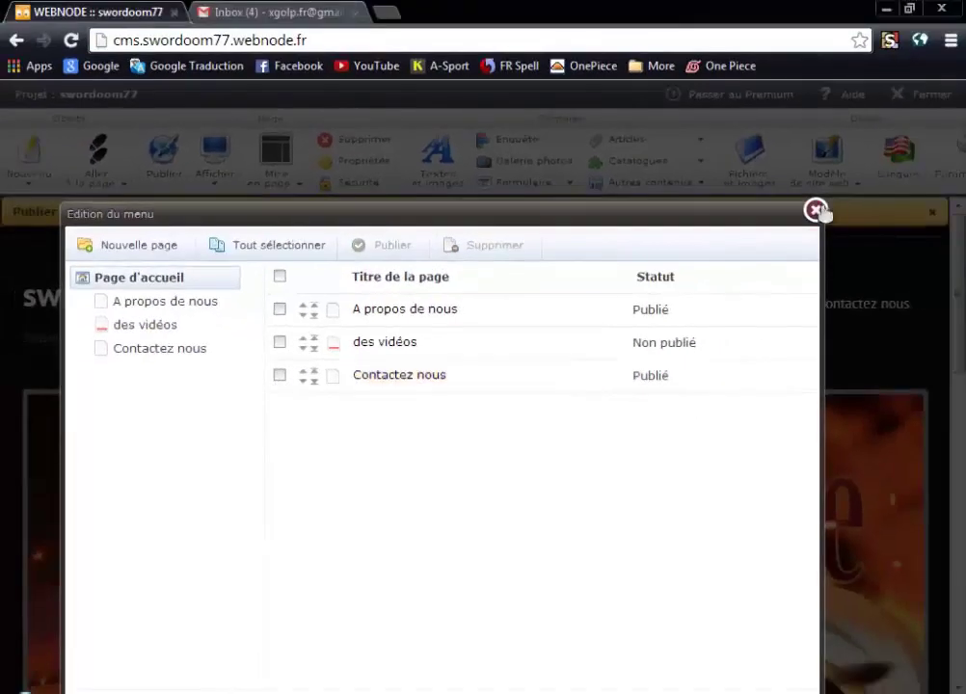
click(816, 210)
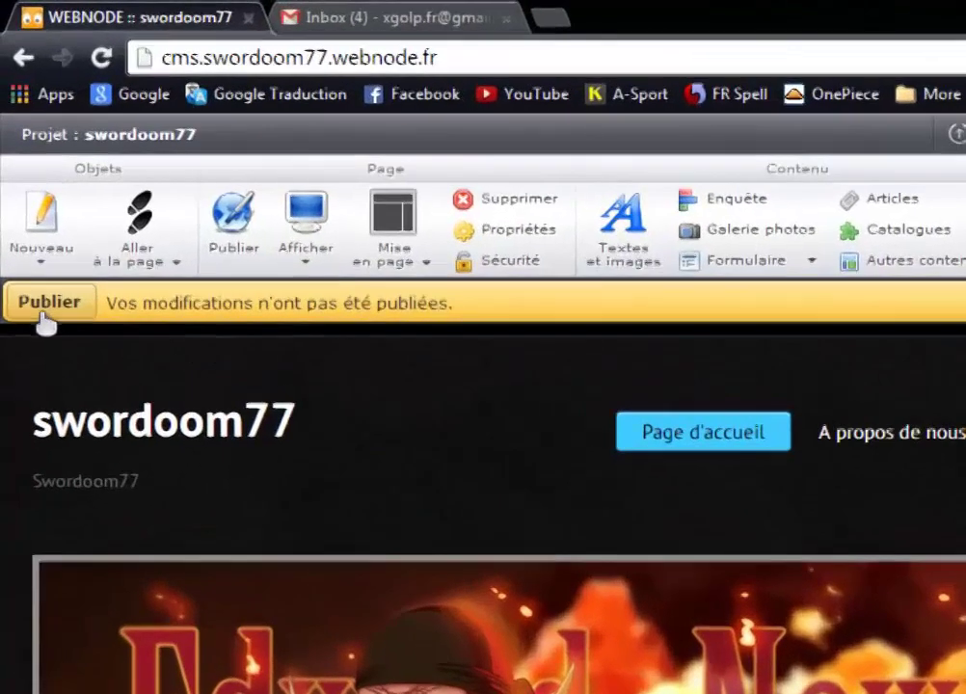
- Publish the Page d'accueil page and check its navigation on the live site
click(43, 314)
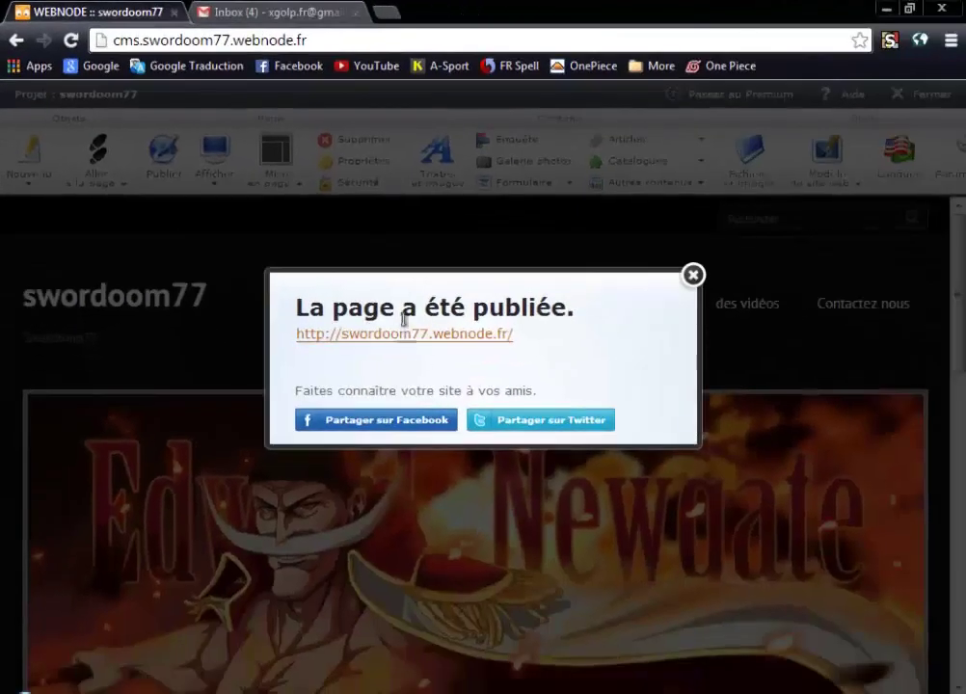
click(403, 333)
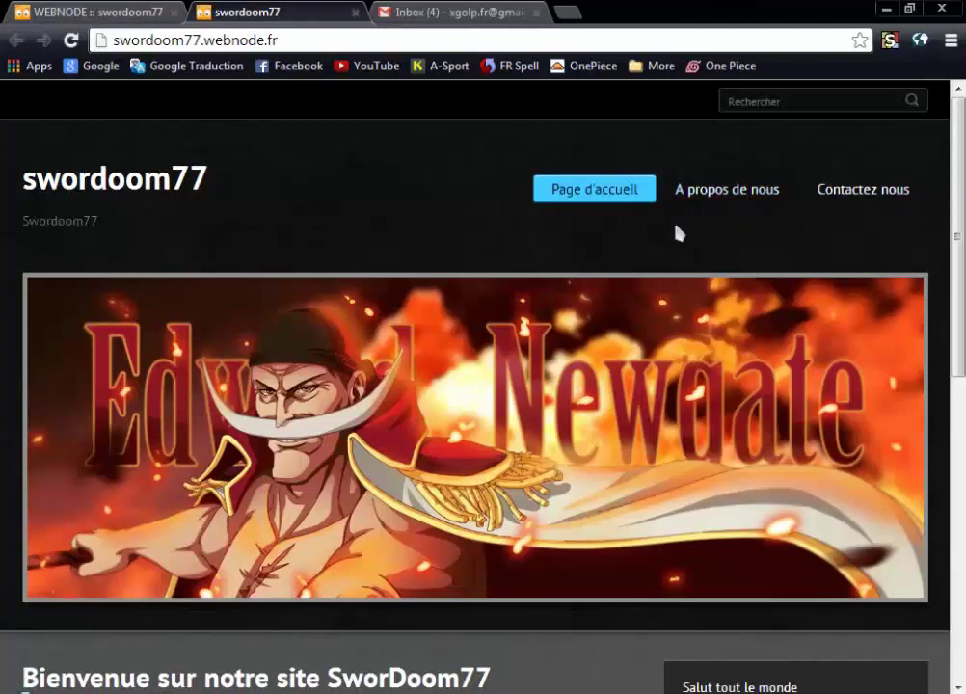
click(355, 12)
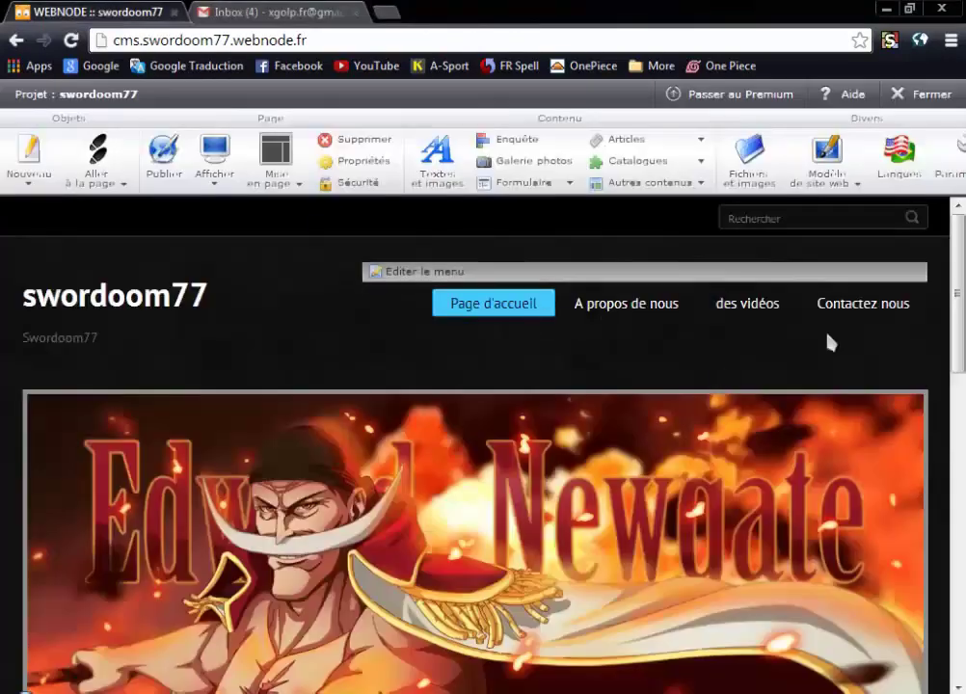
- Open the des vidéos page in the editor and publish it
click(748, 312)
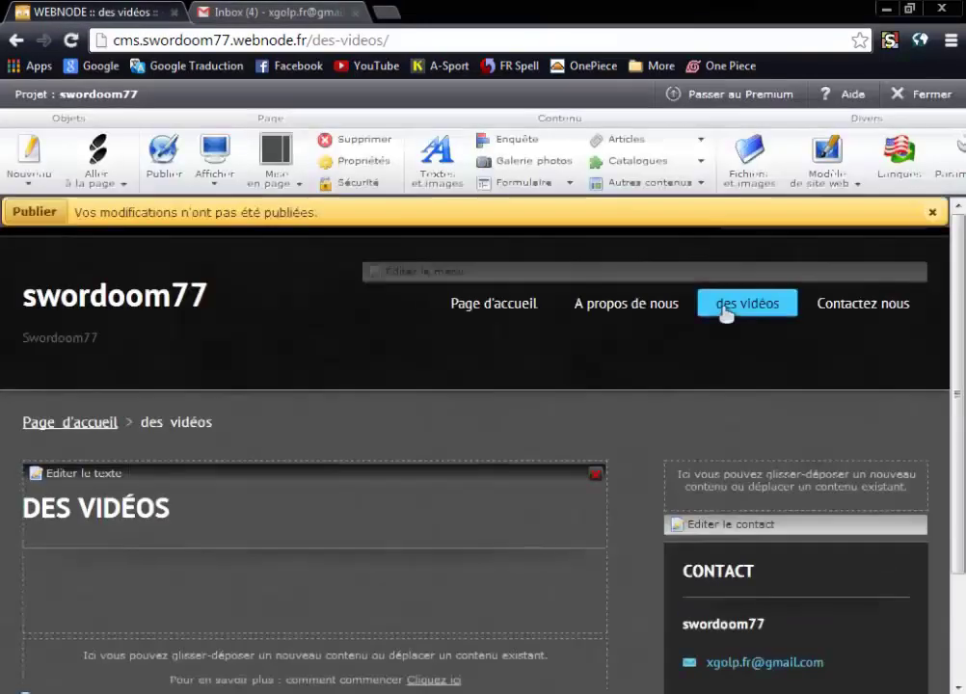
click(37, 213)
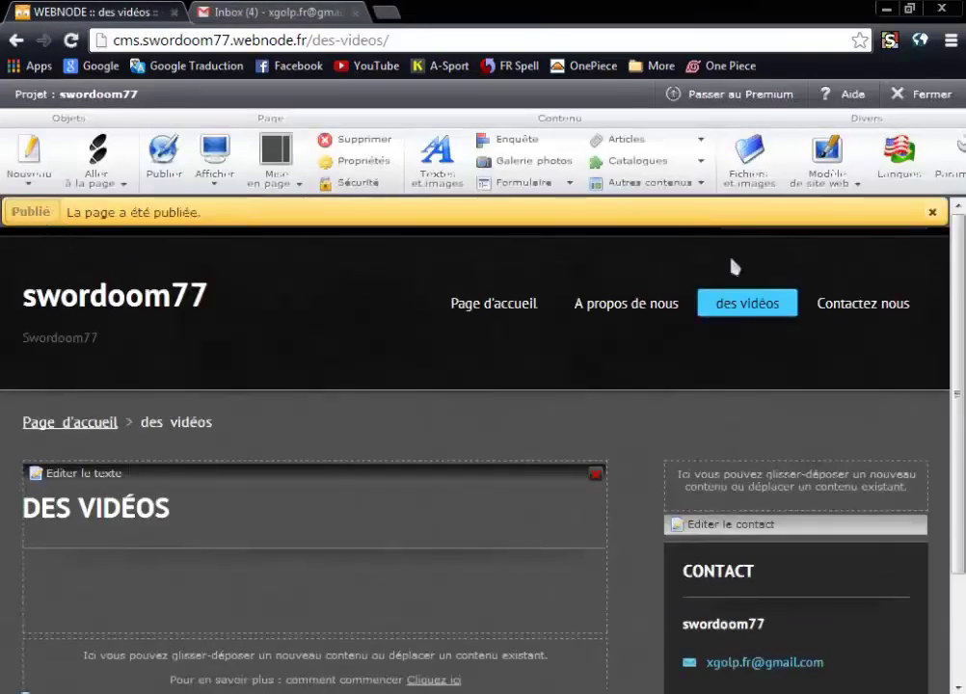
- Check the Contactez nous, Page d'accueil and A propos de nous pages in the editor for unpublished changes
click(847, 304)
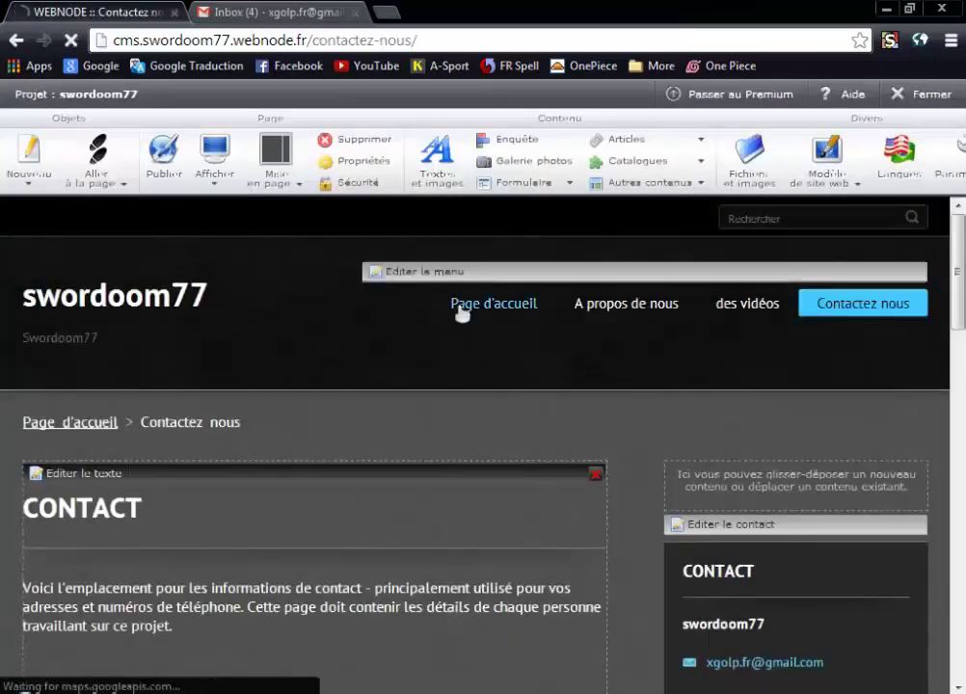
click(462, 309)
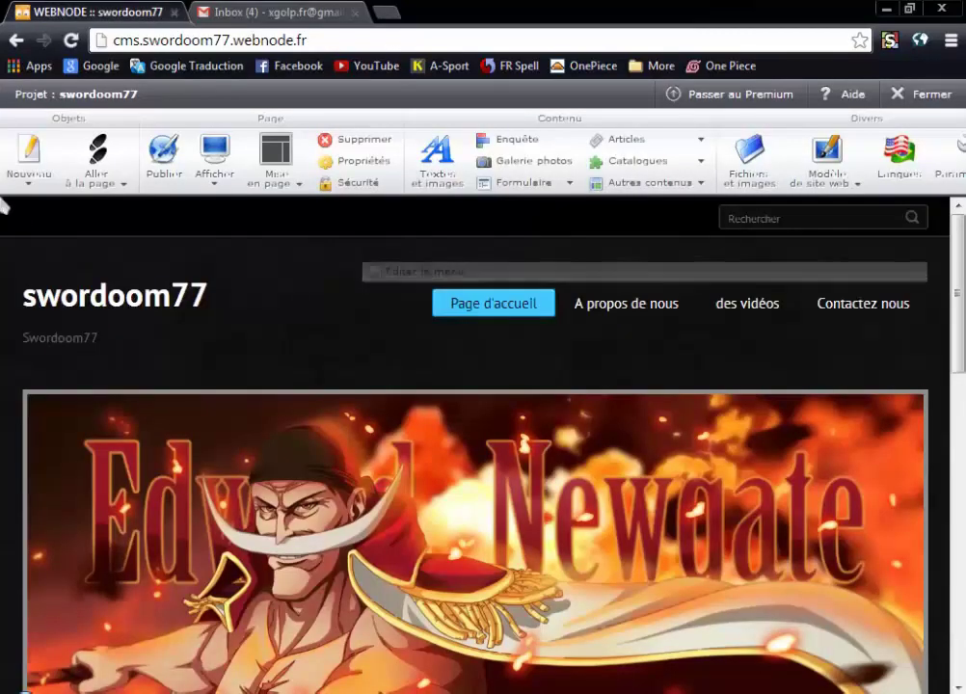
click(648, 306)
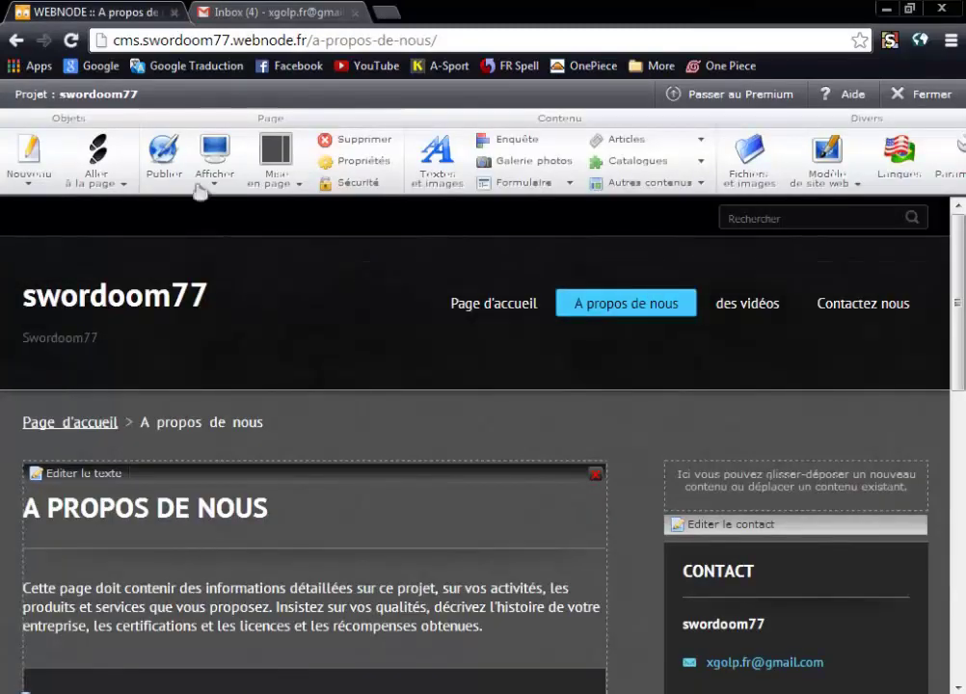
scroll(405, 297, down, 5)
scroll(371, 302, up, 5)
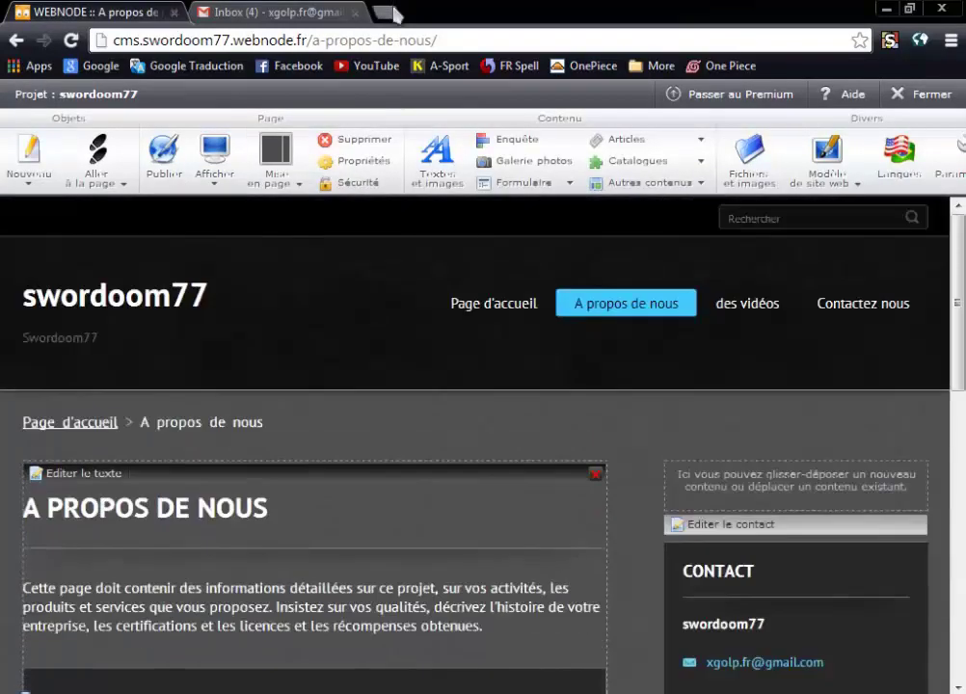
- Open swordoom77.webnode.fr in a new browser tab and look over the live homepage
click(390, 12)
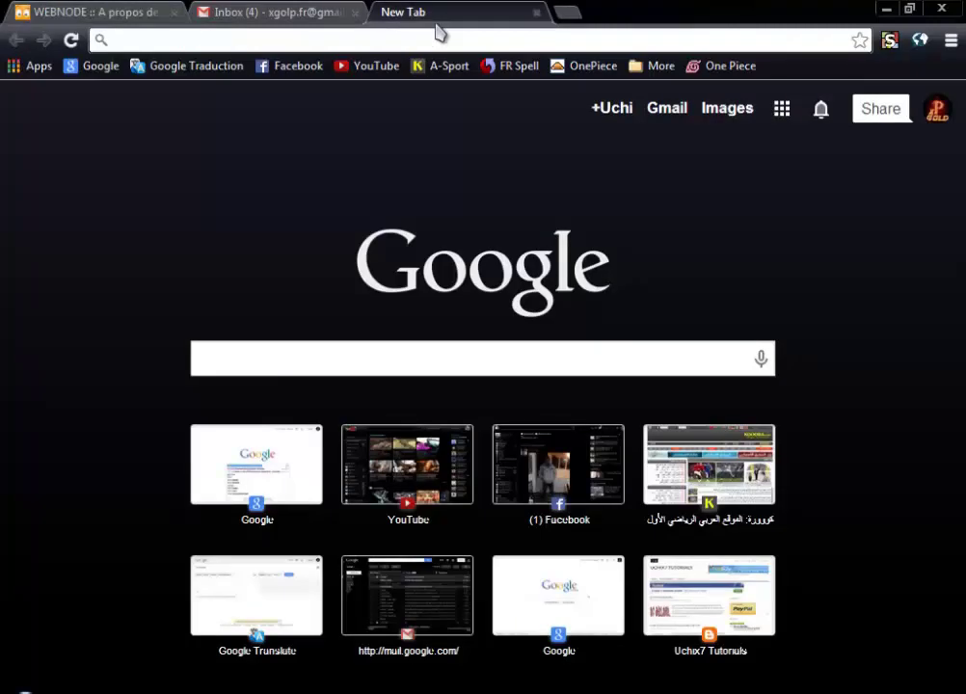
text(swordoom)
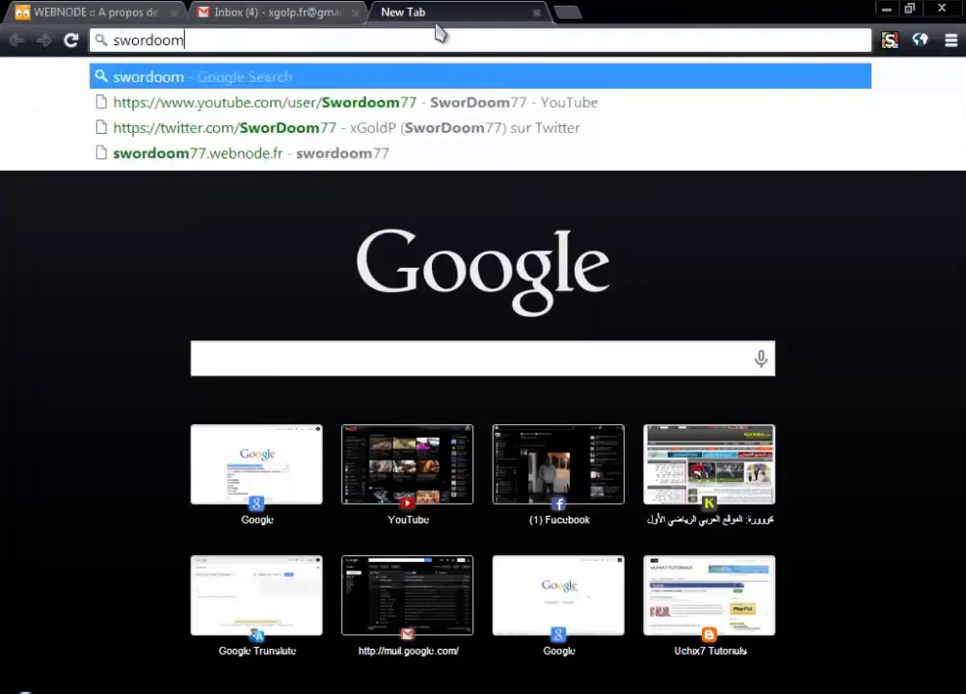
text(77.web)
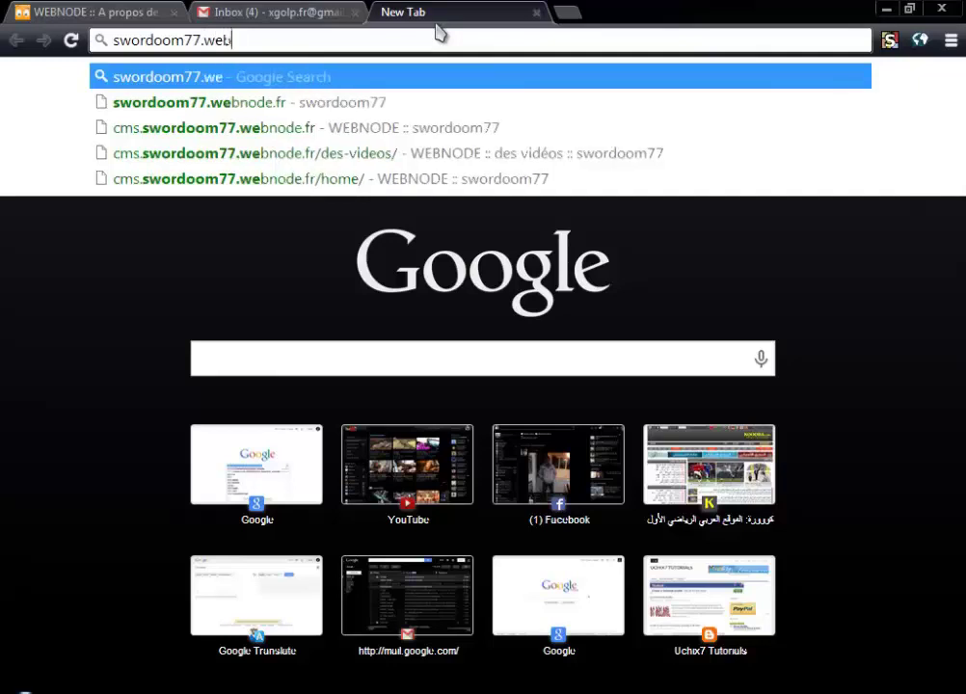
text(node.fr)
key(Return)
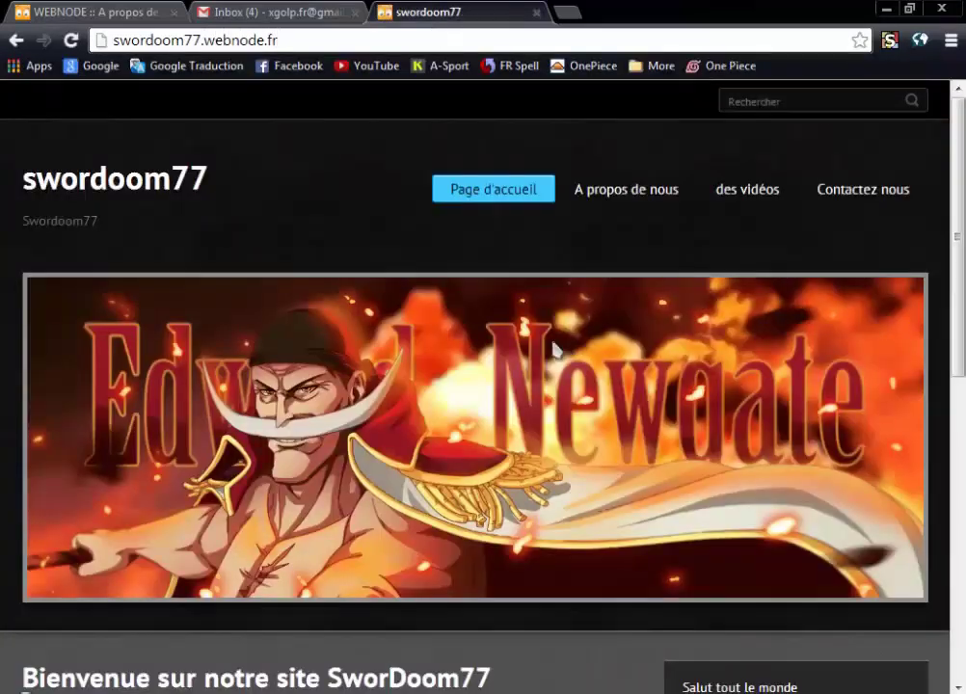
scroll(549, 345, down, 7)
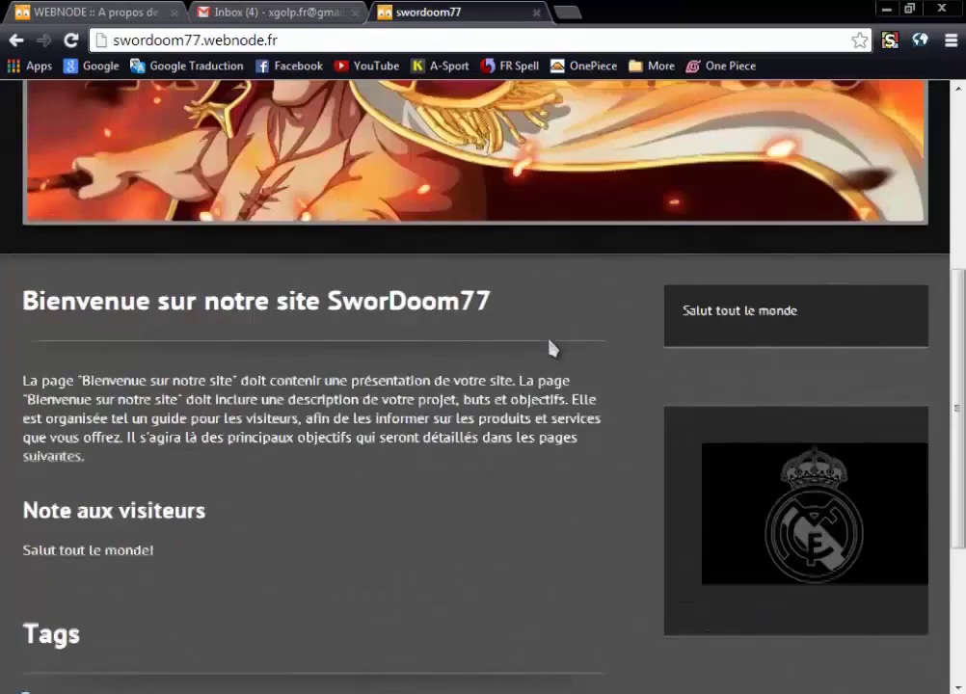
scroll(550, 346, up, 7)
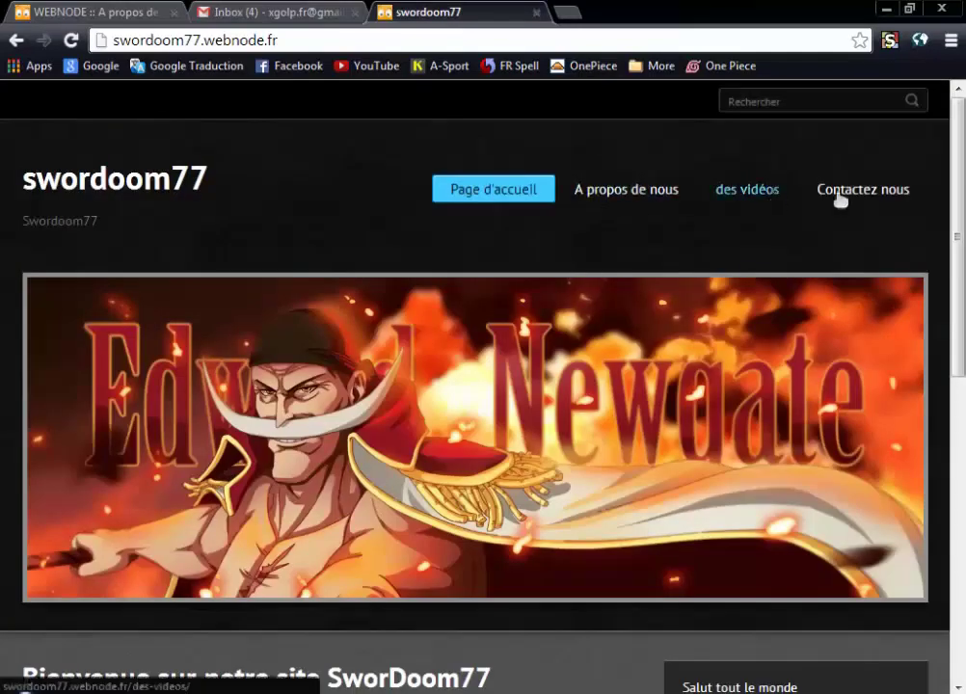
- Examine the live des vidéos, Contactez nous and A propos de nous pages of the published site
click(748, 192)
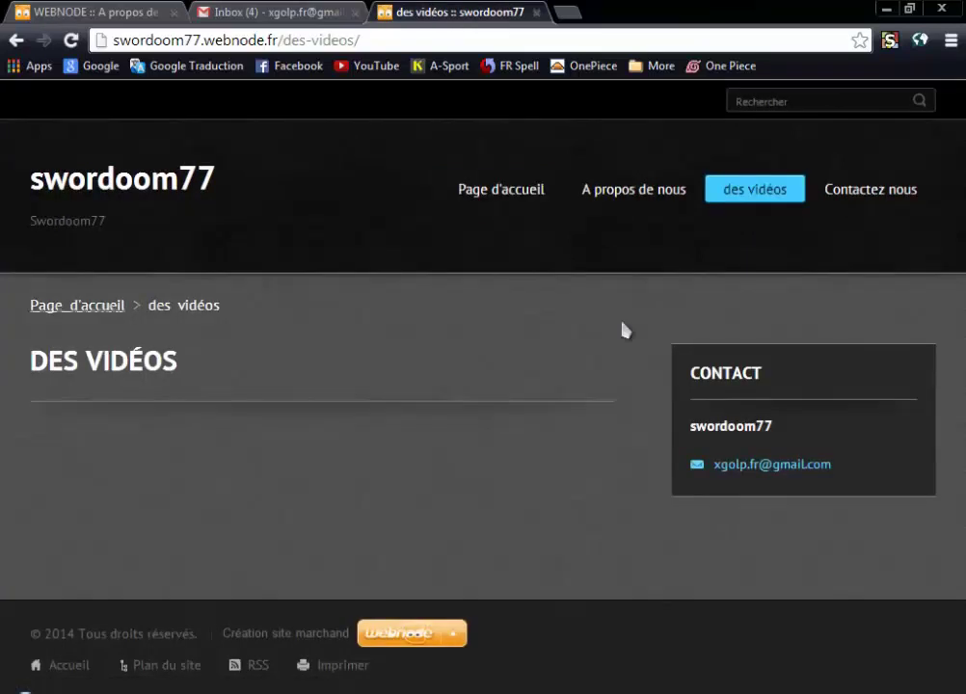
click(861, 197)
scroll(383, 405, down, 3)
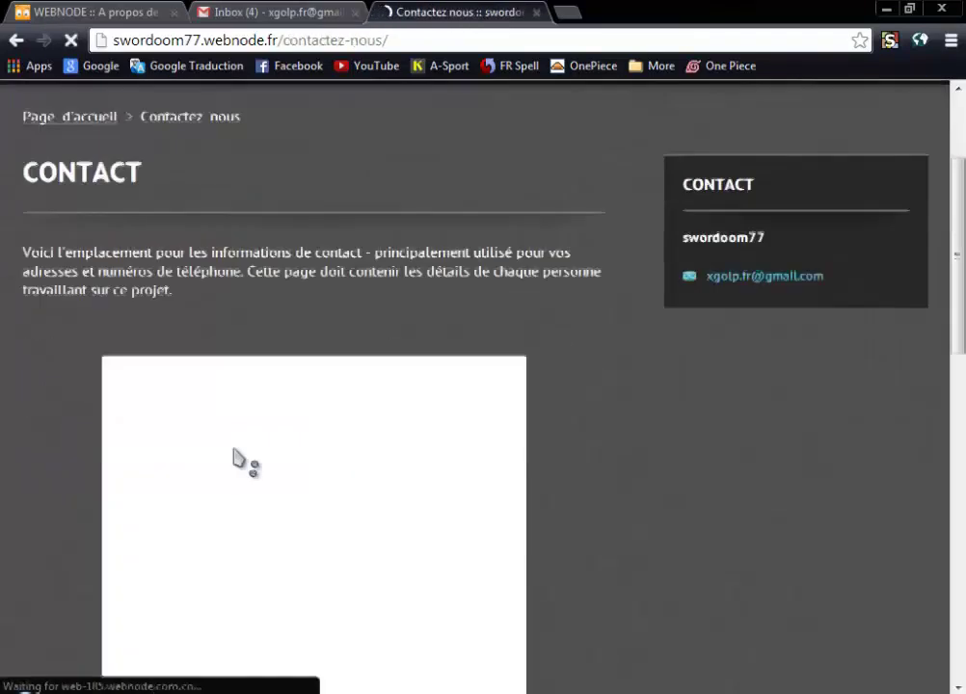
scroll(237, 446, down, 5)
scroll(615, 356, up, 12)
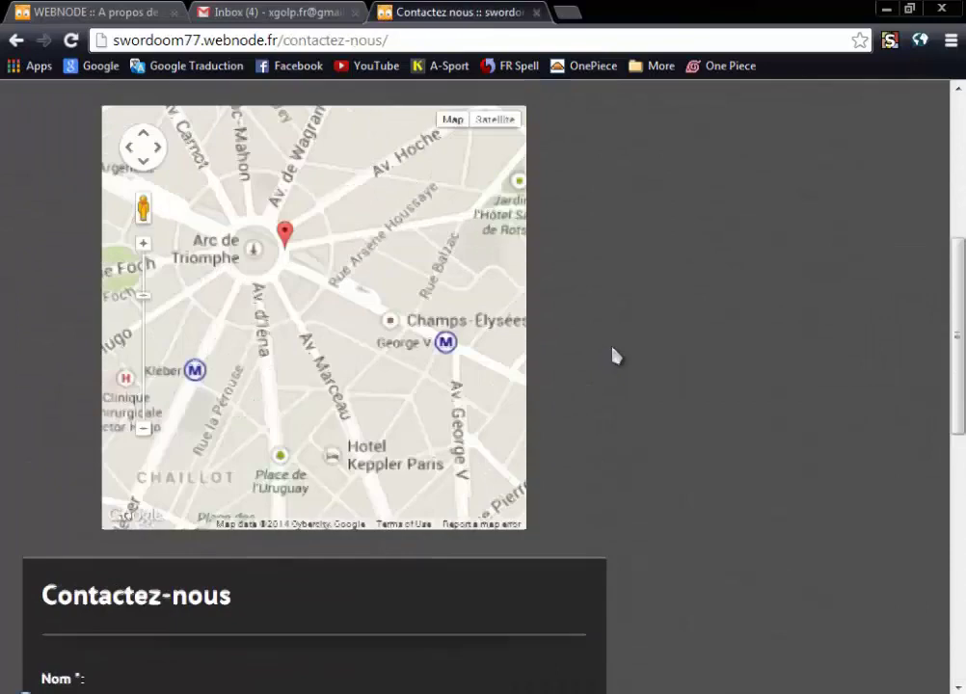
click(623, 190)
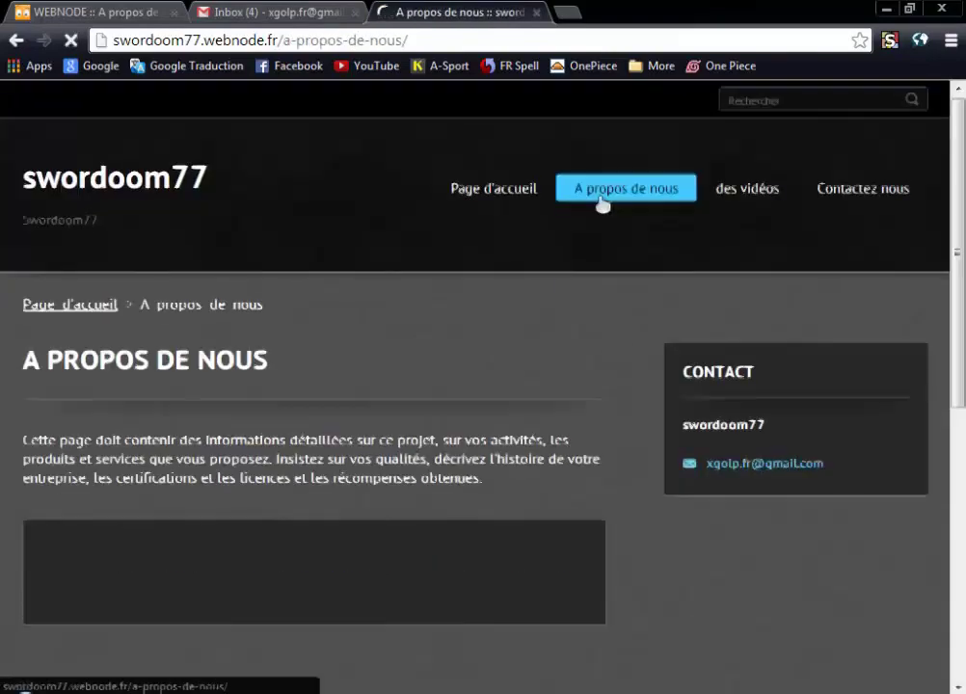
scroll(376, 303, down, 2)
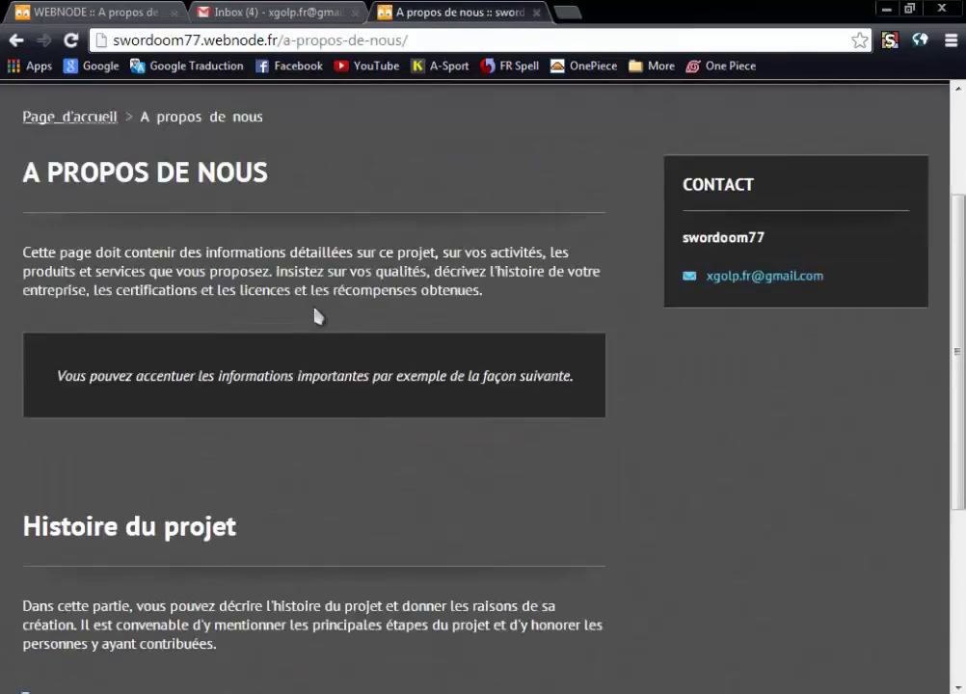
scroll(315, 316, down, 3)
scroll(315, 316, up, 5)
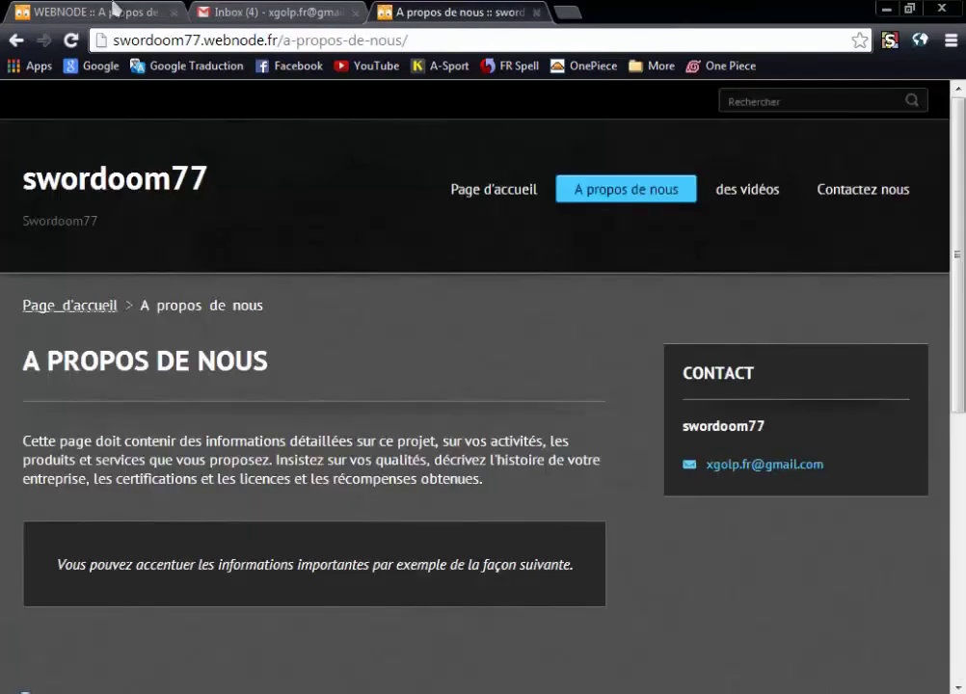
- Return to the Webnode editor and look over the content options, including Articles and Catalogues
click(116, 9)
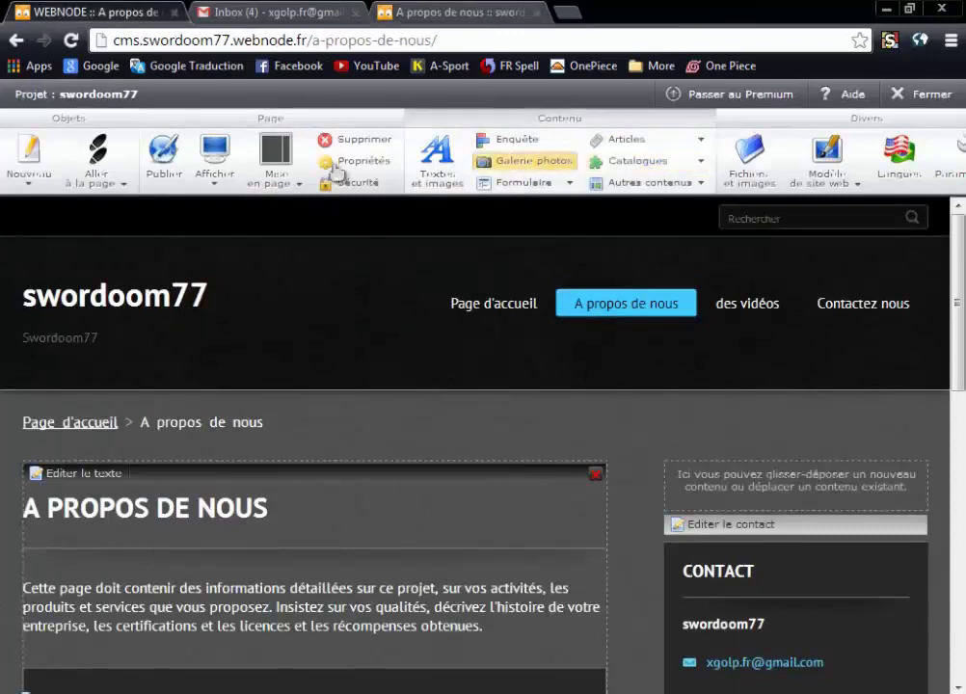
click(698, 140)
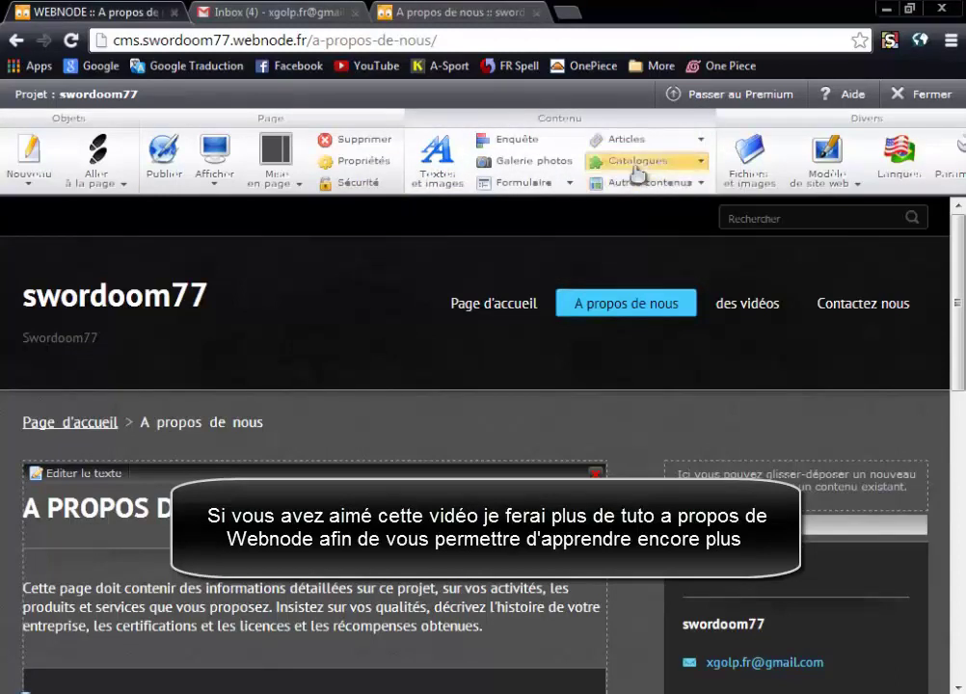
- Add an article category titled test above the Nos utilisateurs section of the A propos de nous page
drag(626, 139, 283, 285)
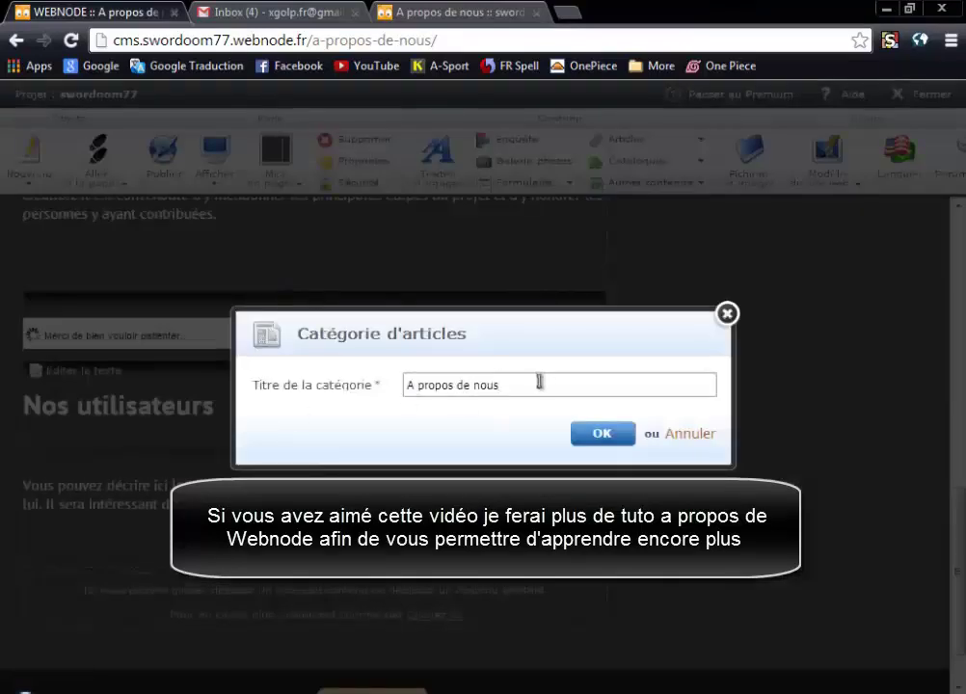
drag(539, 382, 326, 385)
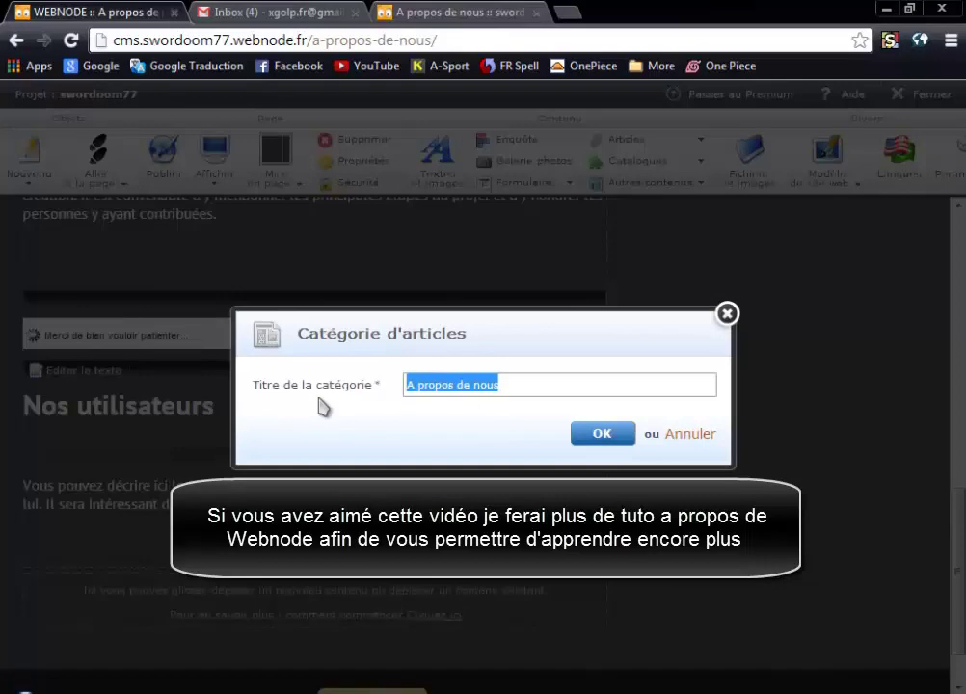
text(test)
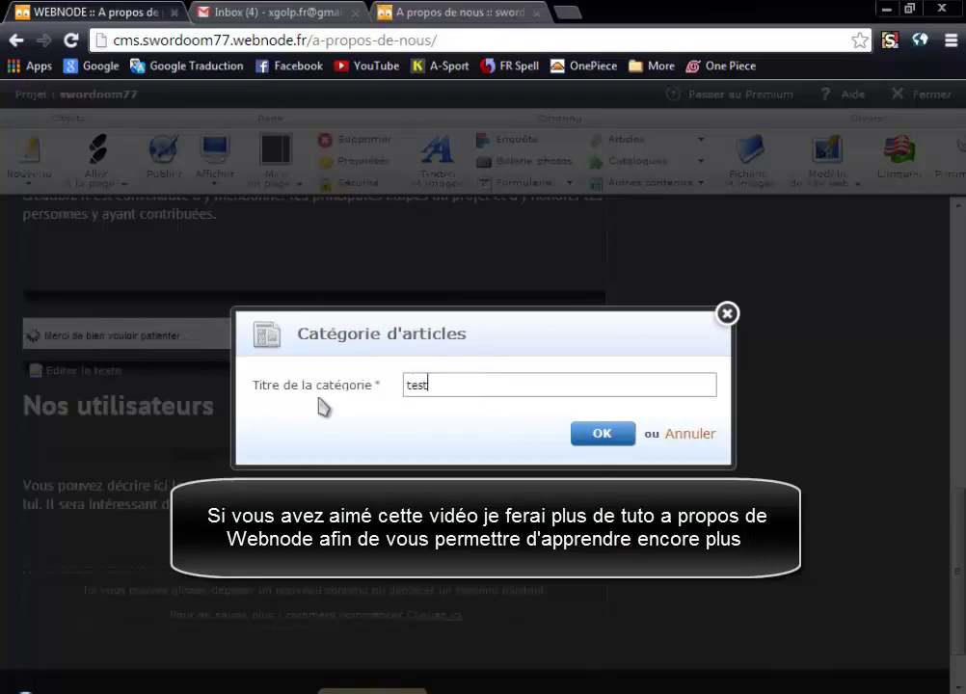
click(607, 435)
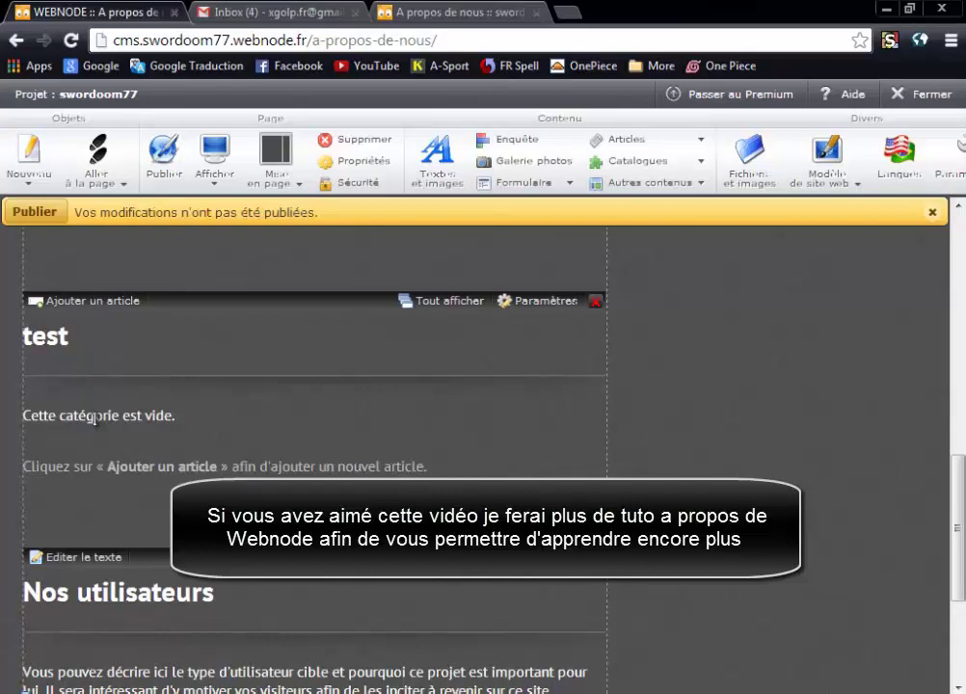
- Open a new article form for the test category, look over its title, date and text fields, and close it unsaved
click(82, 301)
click(161, 140)
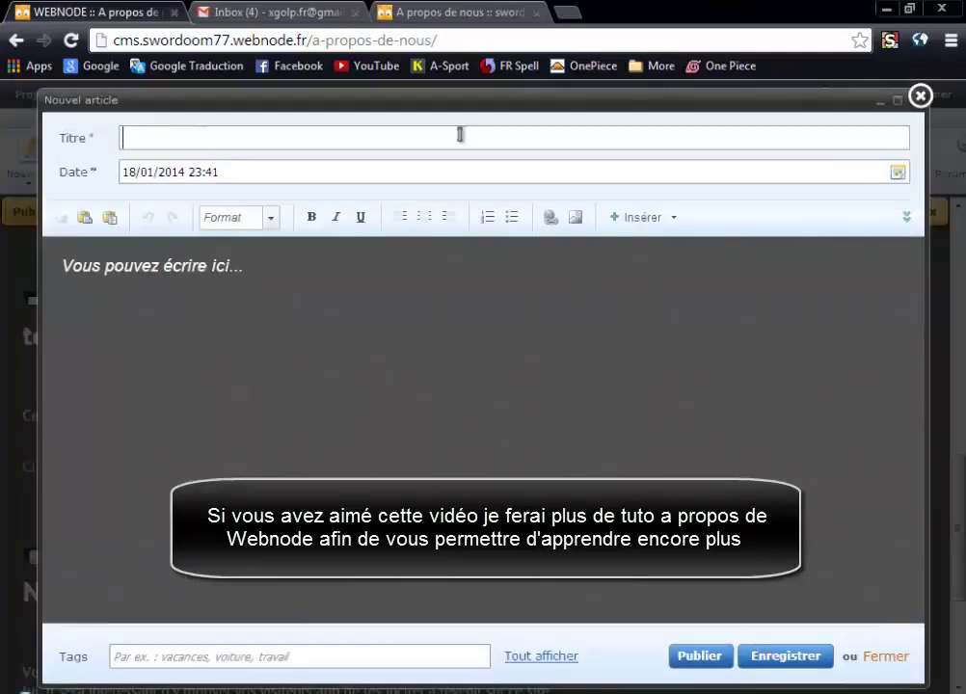
click(387, 179)
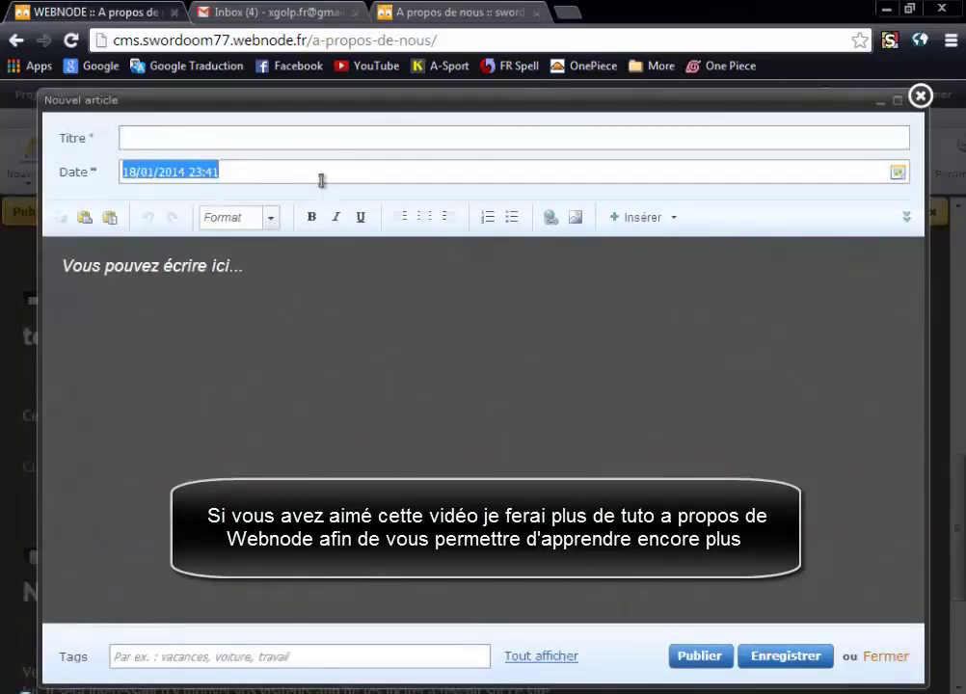
click(322, 175)
click(336, 302)
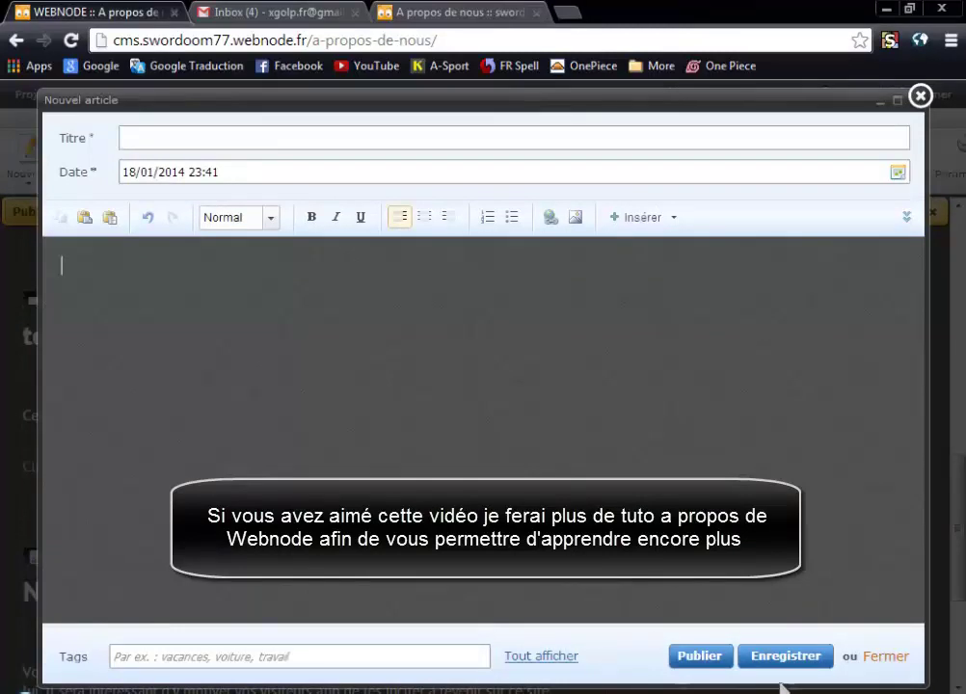
click(919, 96)
- Set the test category's articles to sort by Titre in Croissant order and publish the page
scroll(280, 413, down, 1)
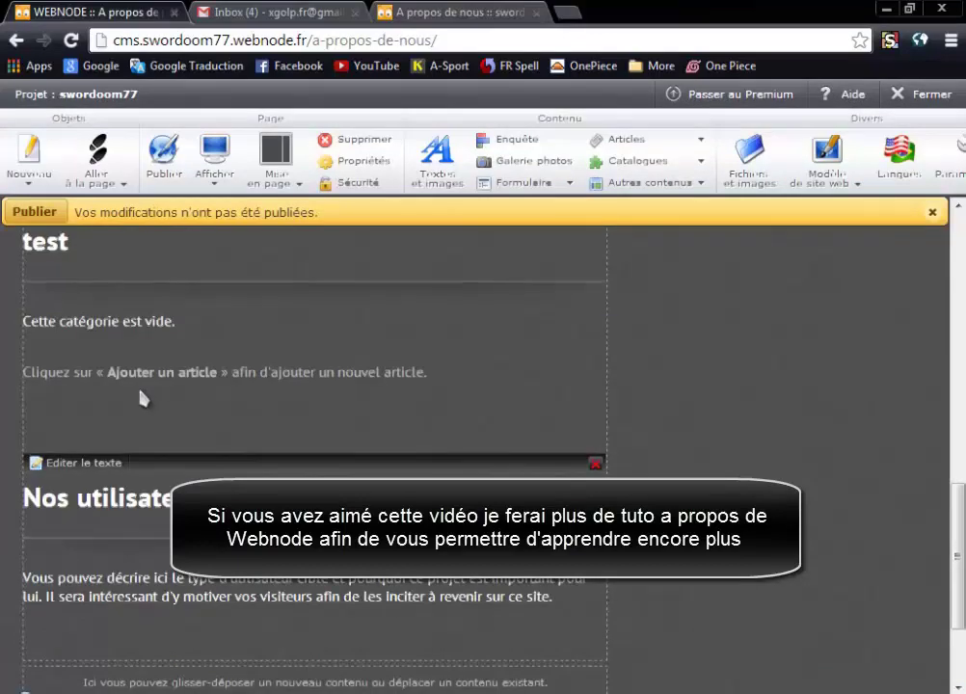
scroll(154, 394, up, 1)
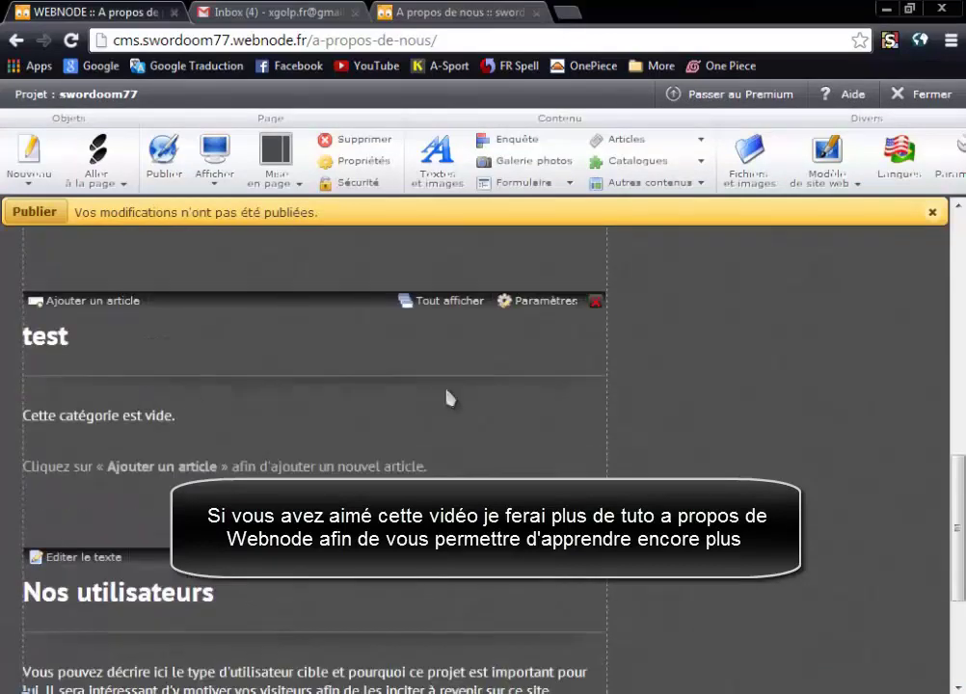
click(526, 301)
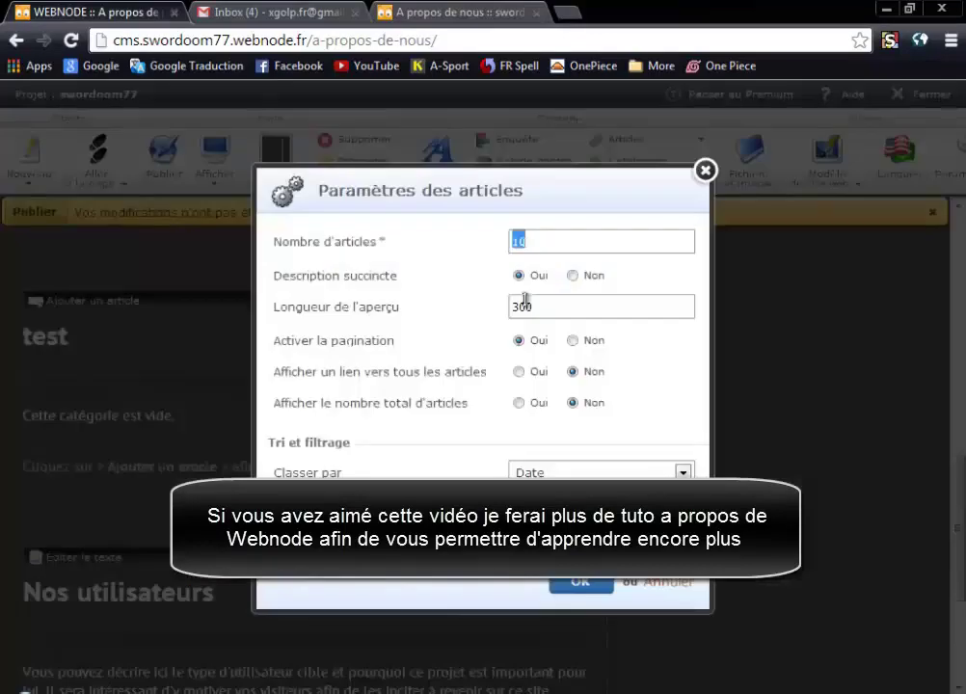
click(445, 199)
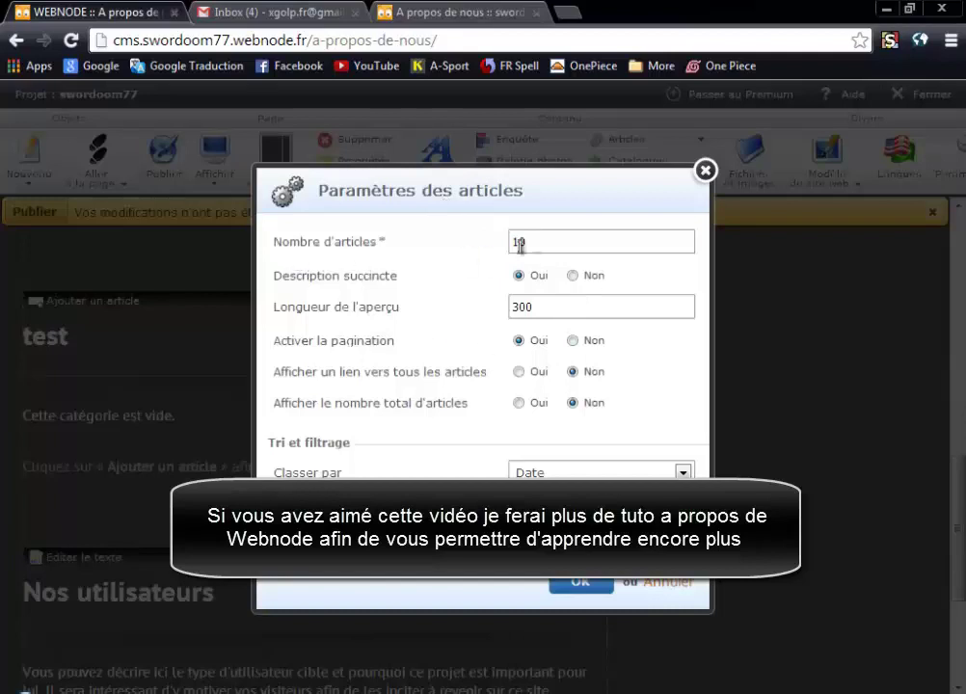
click(567, 243)
click(567, 475)
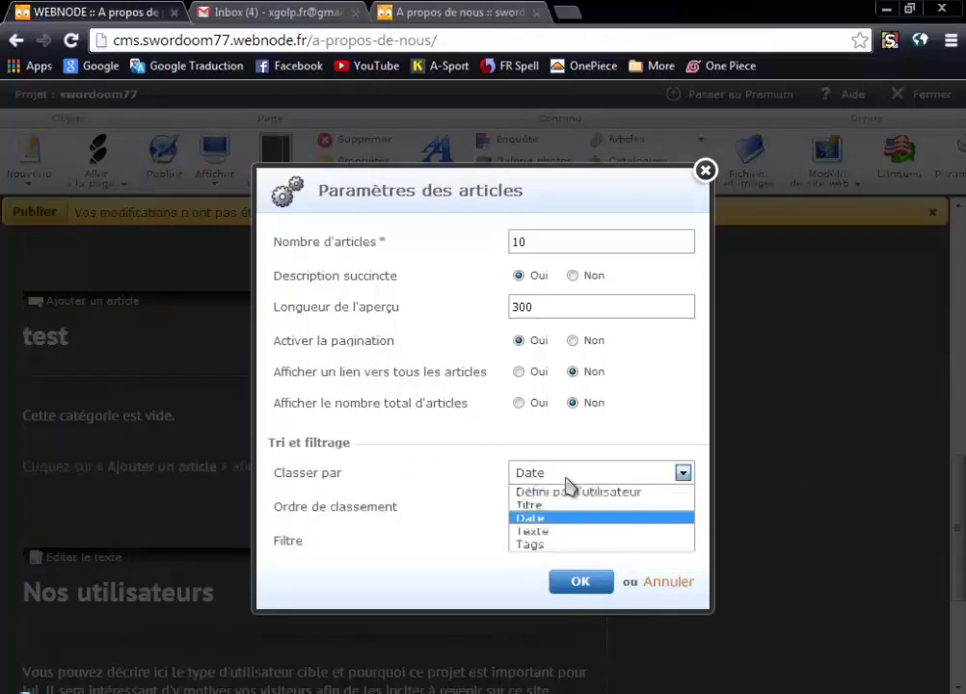
click(566, 531)
click(563, 477)
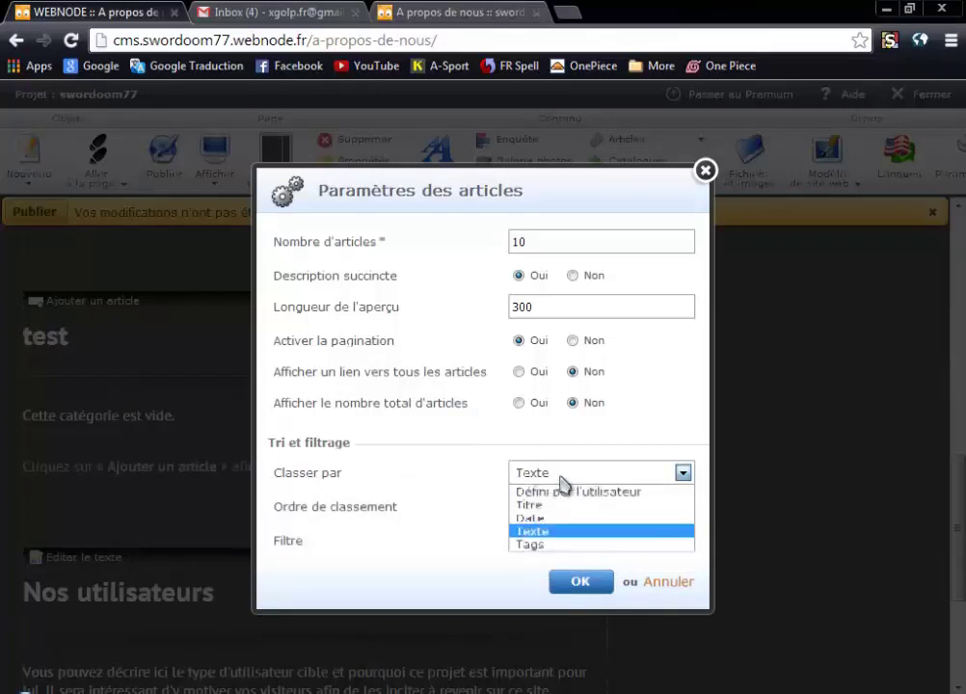
click(561, 505)
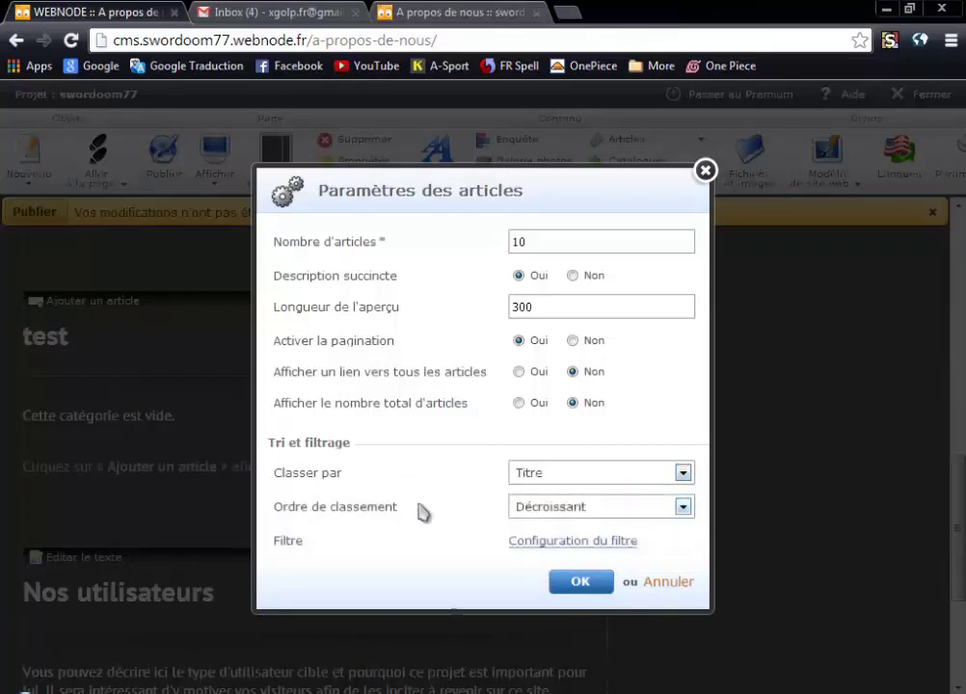
click(549, 517)
click(557, 542)
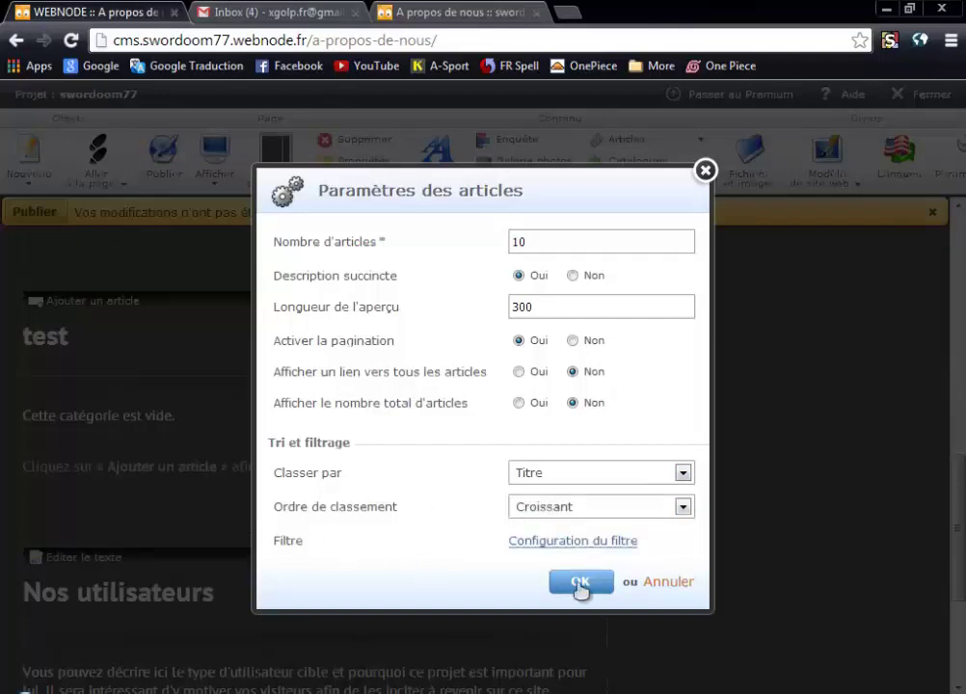
click(581, 585)
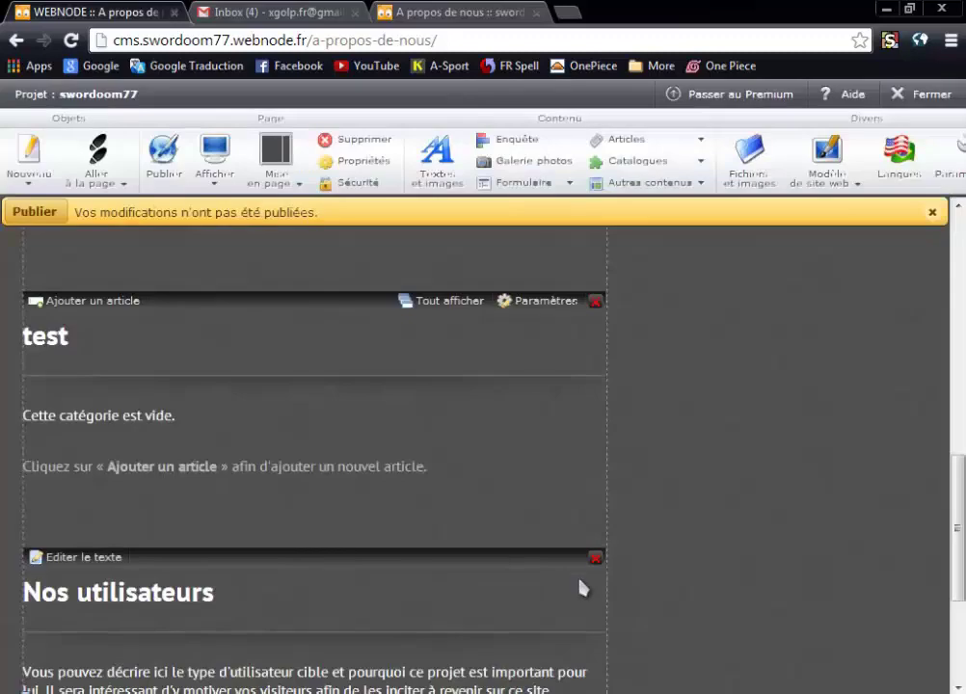
click(8, 214)
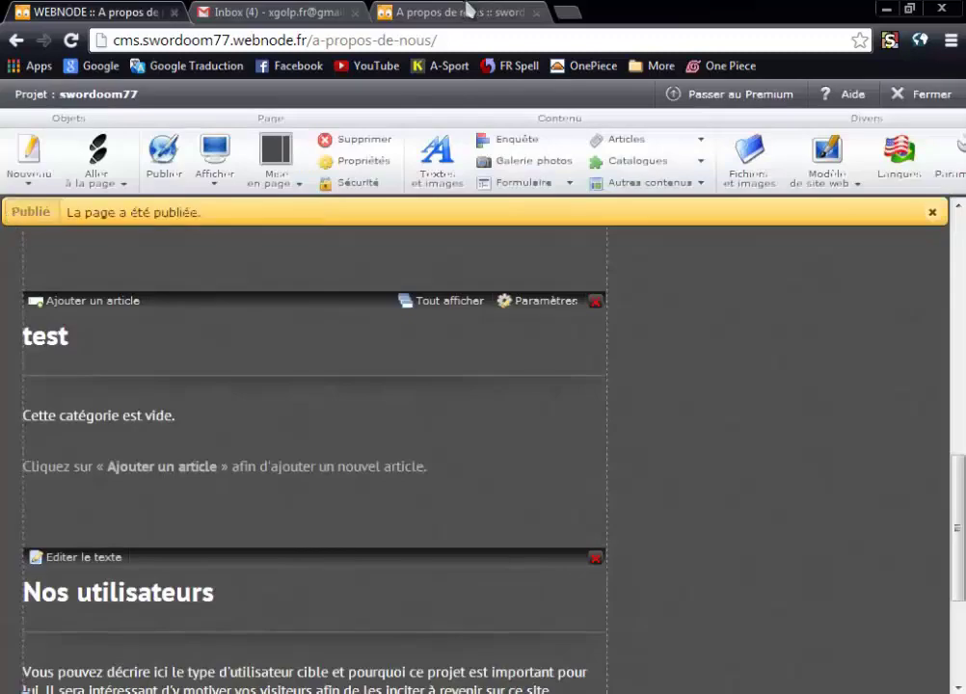
- Close the site editor and follow the registration verification link in the Webnode welcome message in Gmail
click(174, 11)
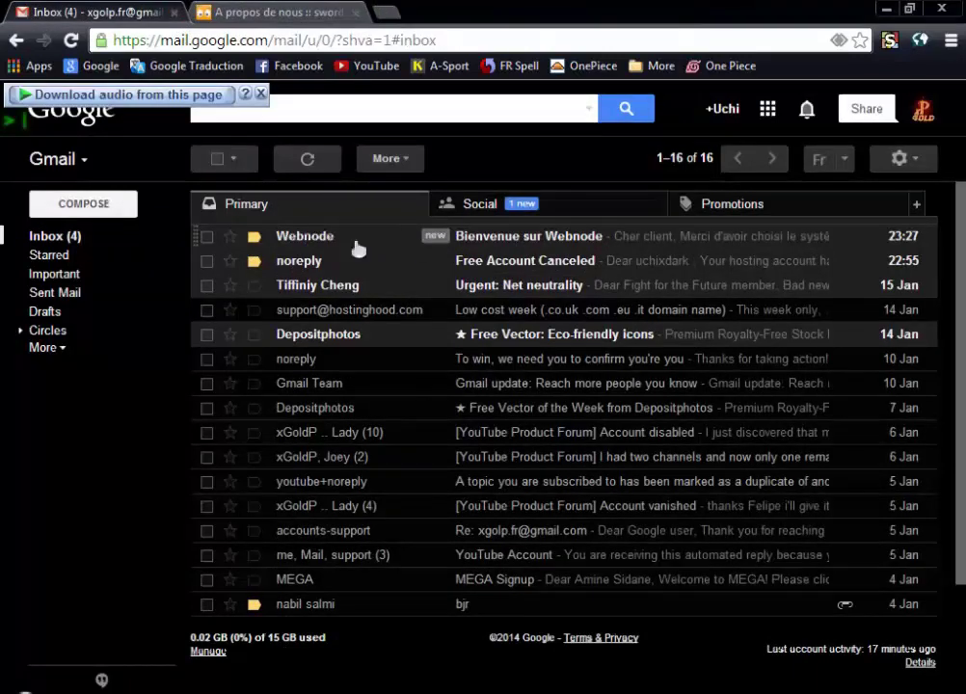
click(540, 236)
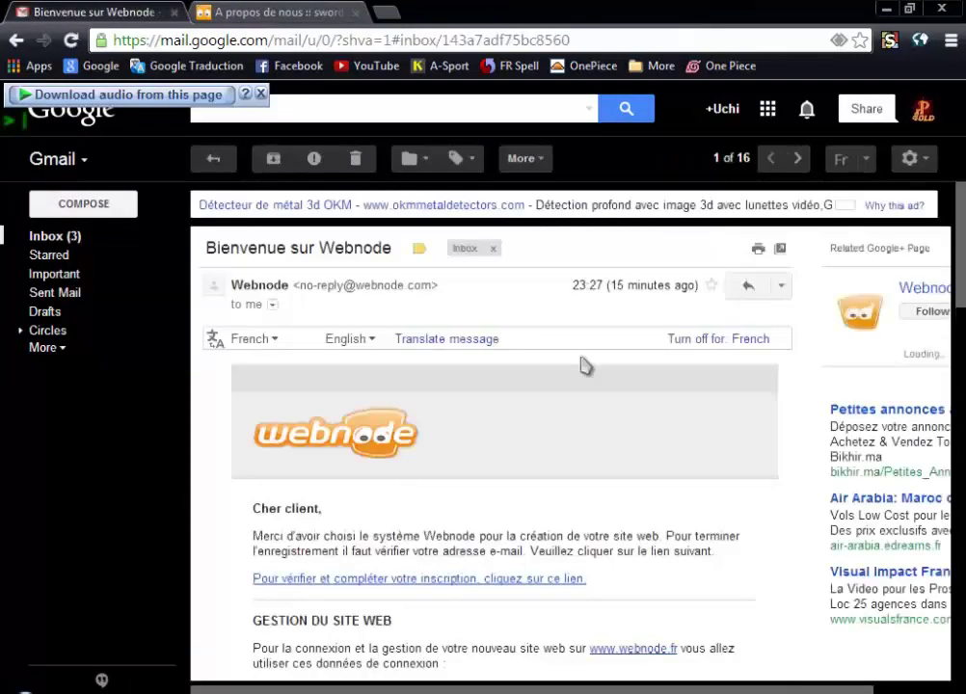
scroll(582, 362, down, 2)
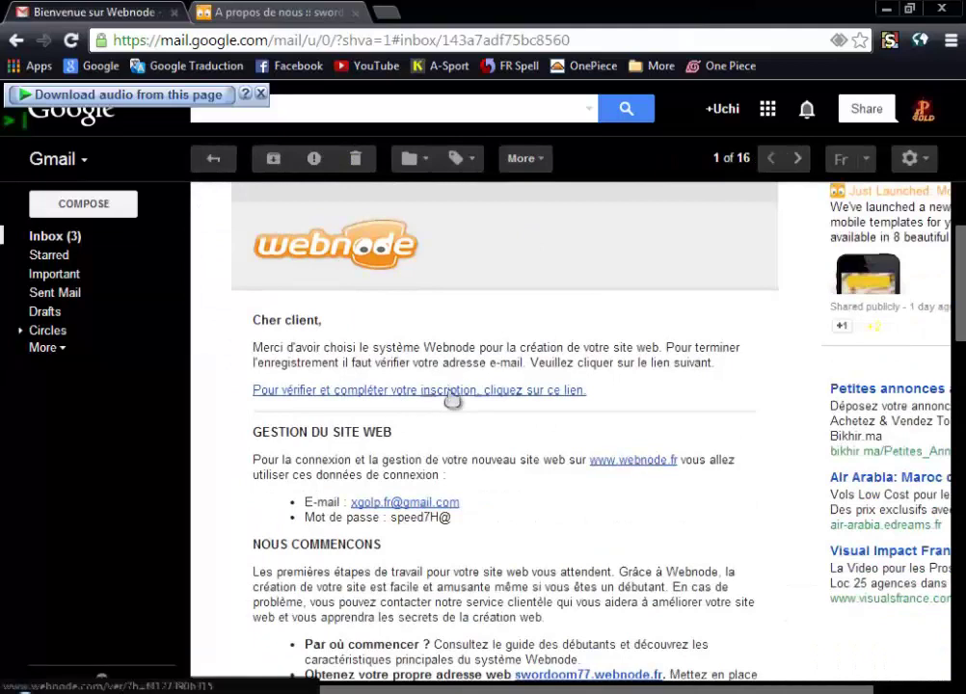
click(291, 392)
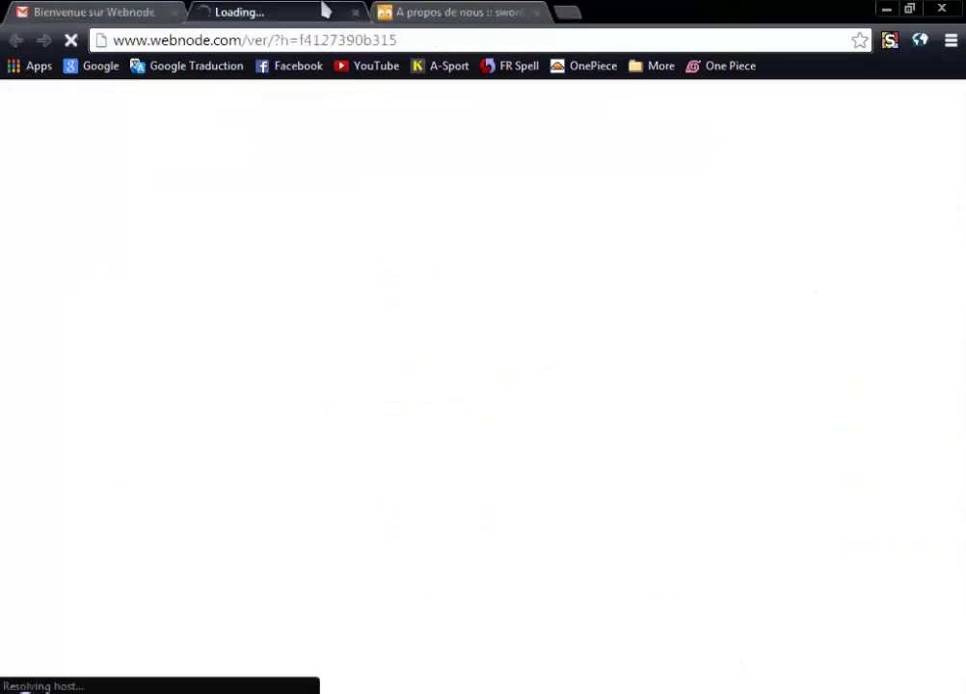